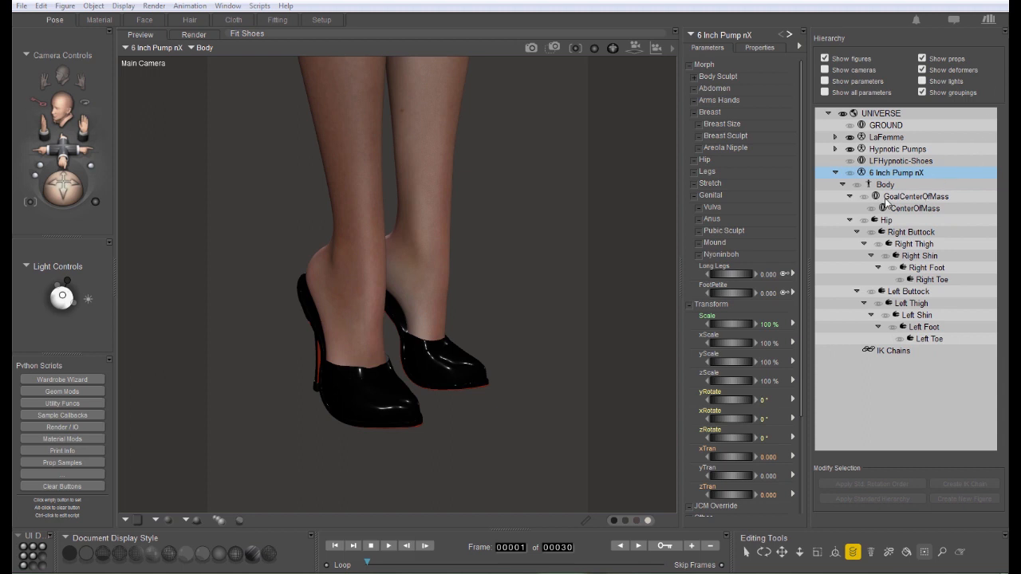
- Hide the Hypnotic Pumps figure and select the LFHypnotic-Shoes prop in the hierarchy
click(850, 149)
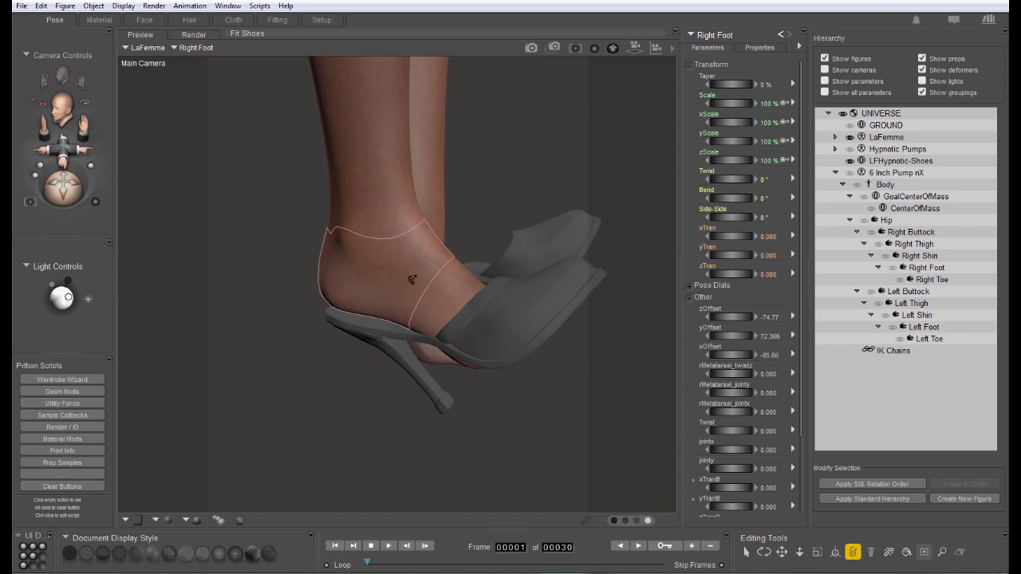
click(921, 163)
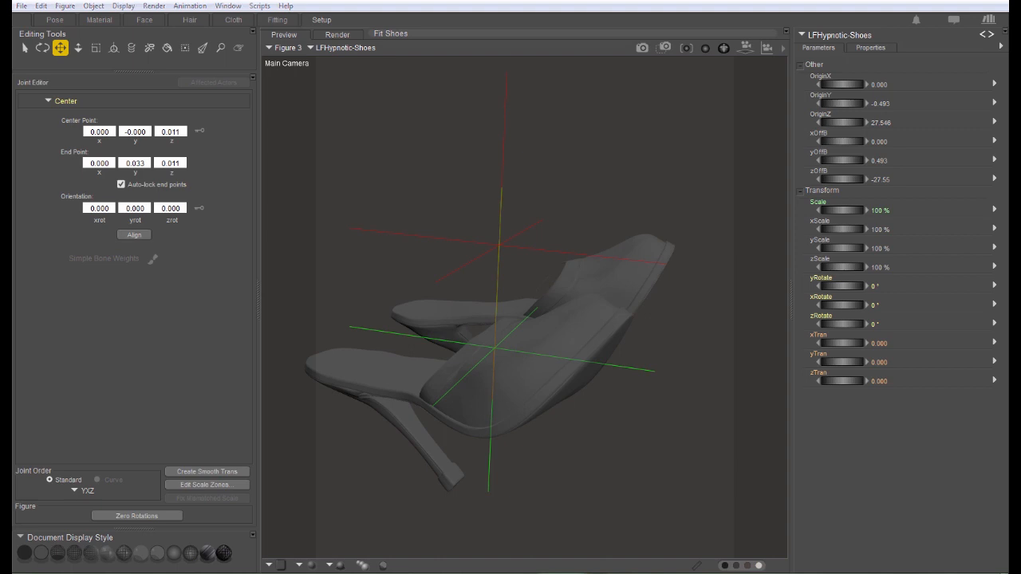
- Load the LaFemme Clothing DEV developer rig from the library and agree to replace the shoe figure's skeleton
drag(1020, 53, 939, 35)
double_click(939, 152)
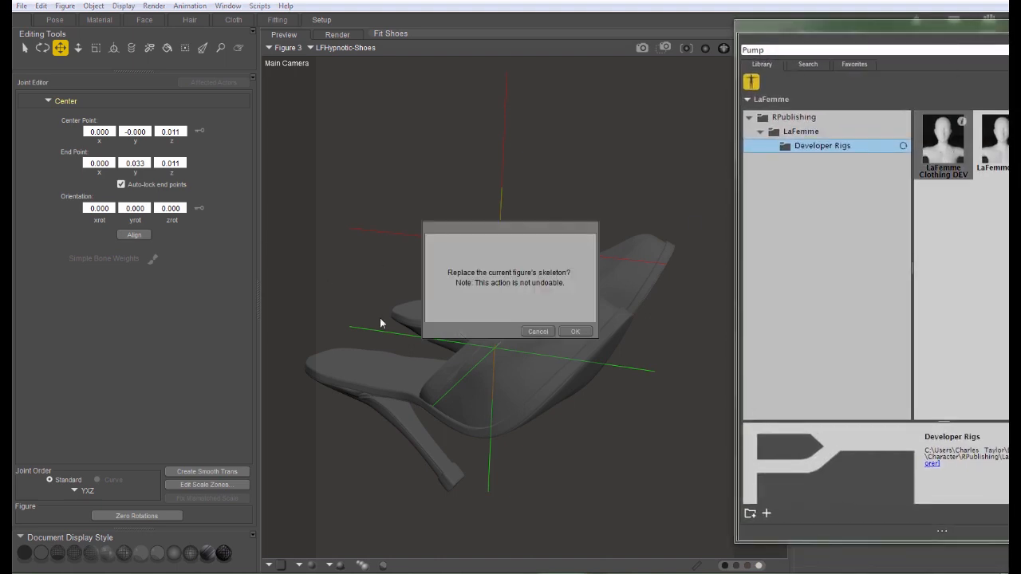
click(576, 331)
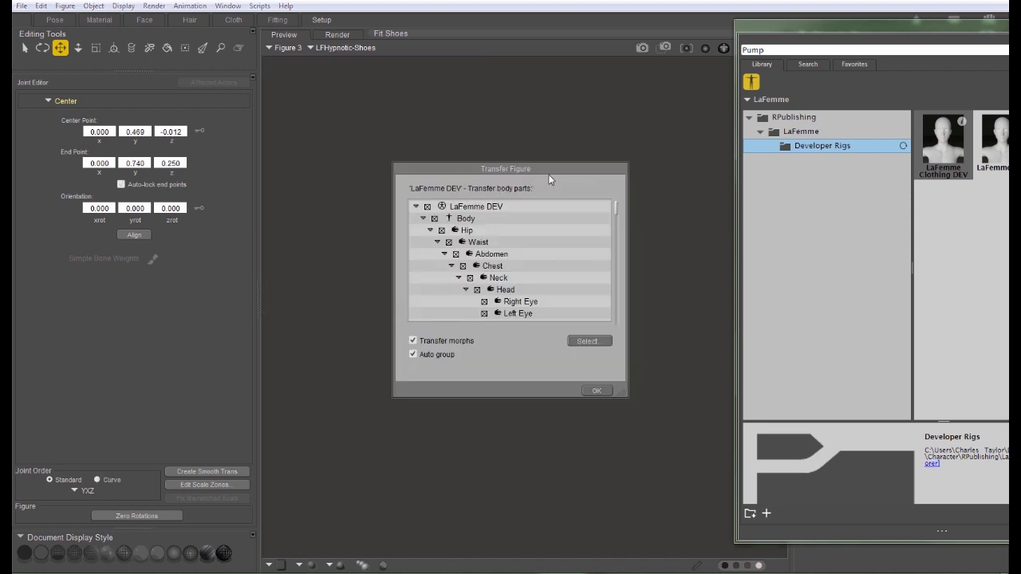
- Limit the body parts to transfer to the chains from Hip to Right Toes and Left Toes, excluding the individual toe bones and upper body
drag(539, 165, 466, 8)
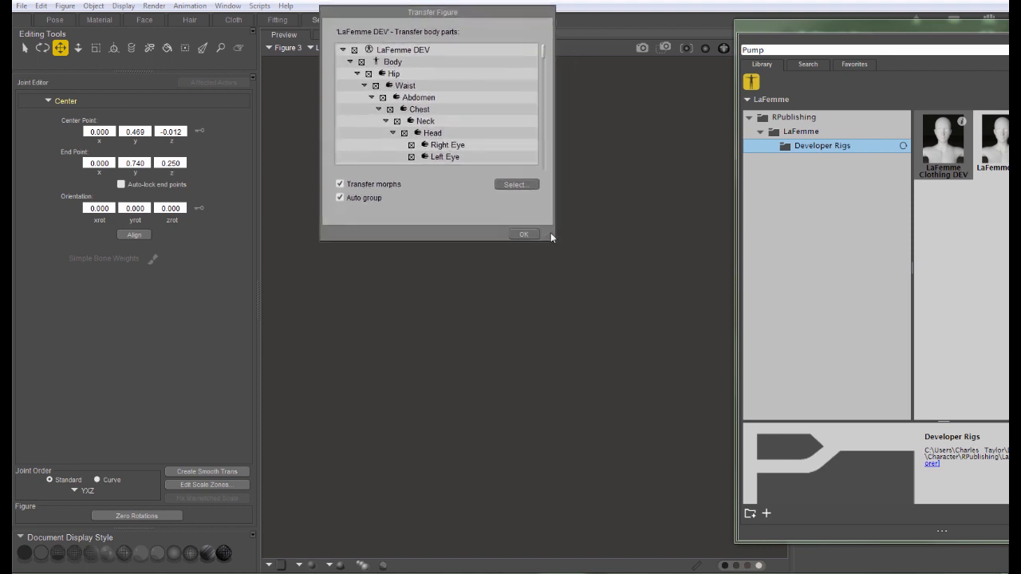
drag(550, 236, 710, 541)
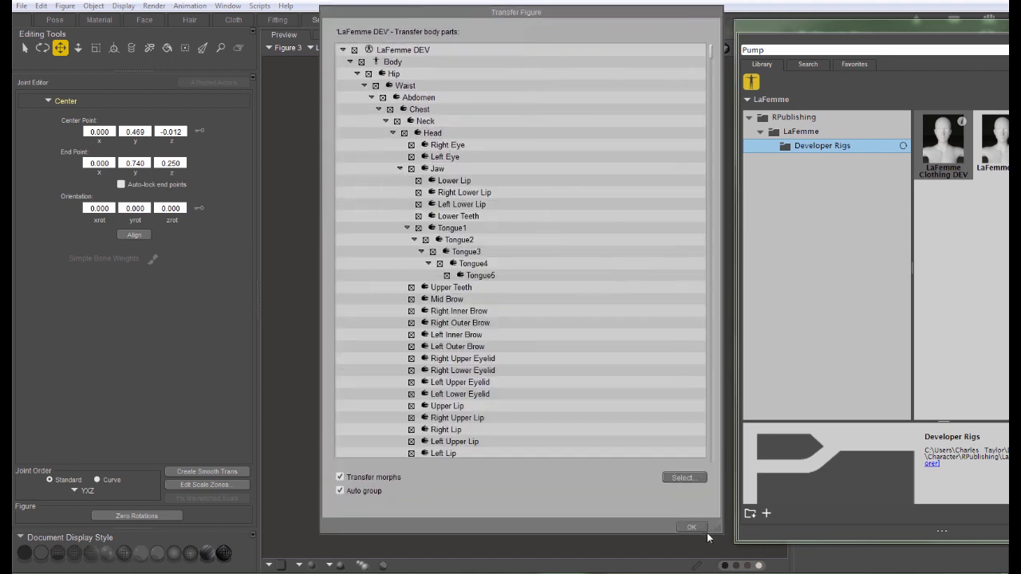
click(354, 49)
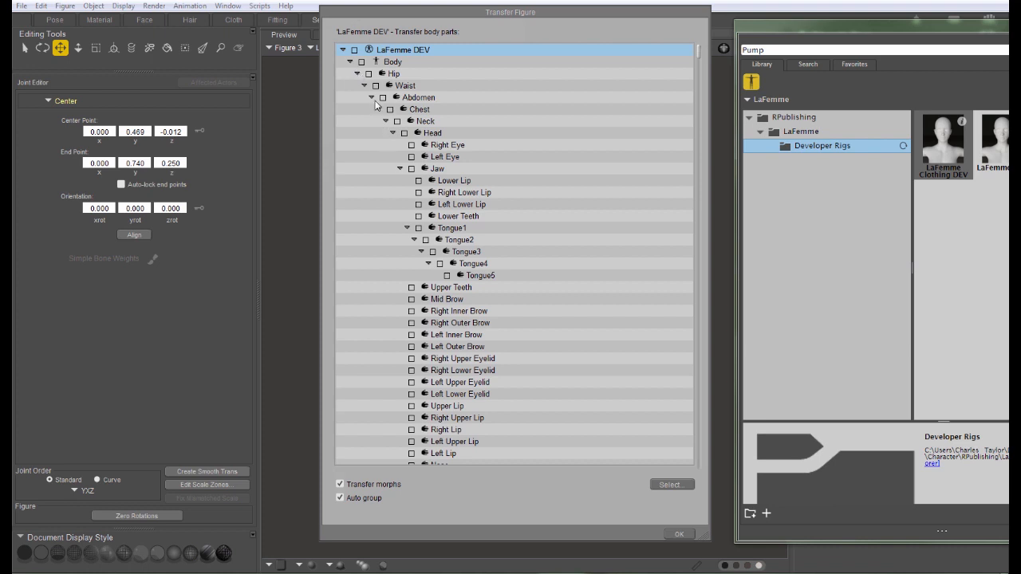
click(371, 98)
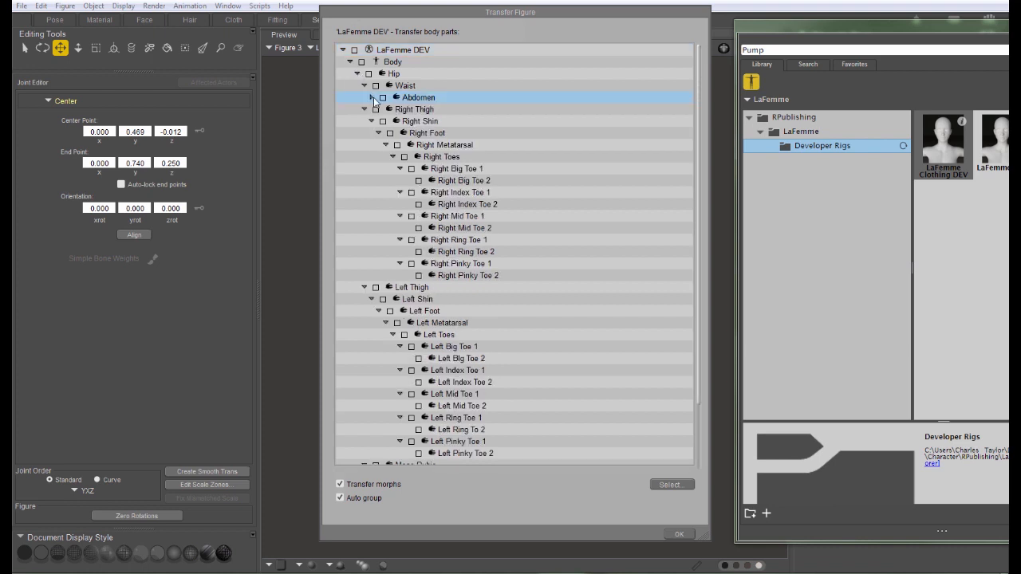
click(405, 157)
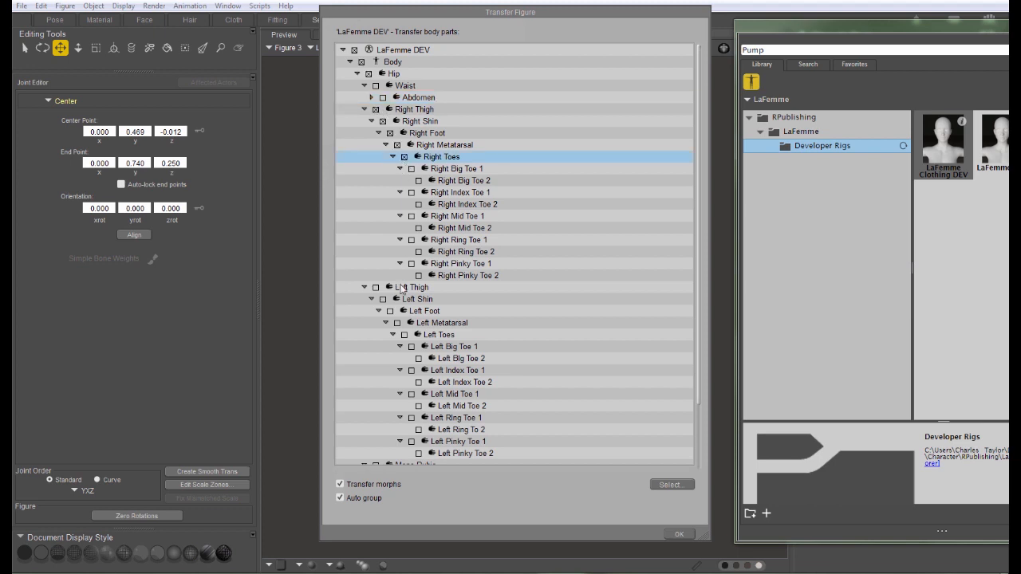
click(404, 335)
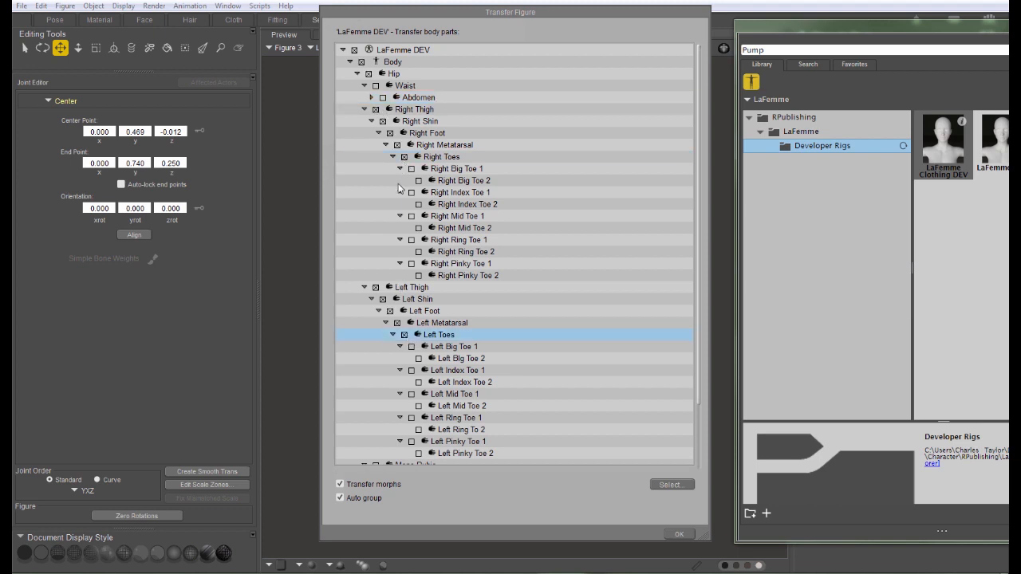
- Turn off Transfer morphs and Auto group, transfer the rig, and move the library out of the way
click(341, 484)
click(341, 497)
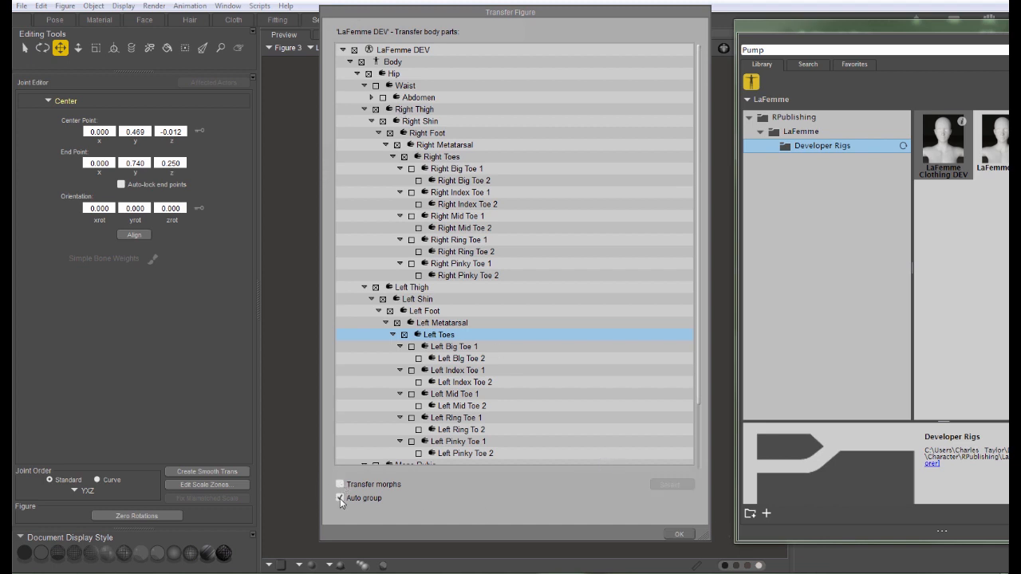
click(679, 534)
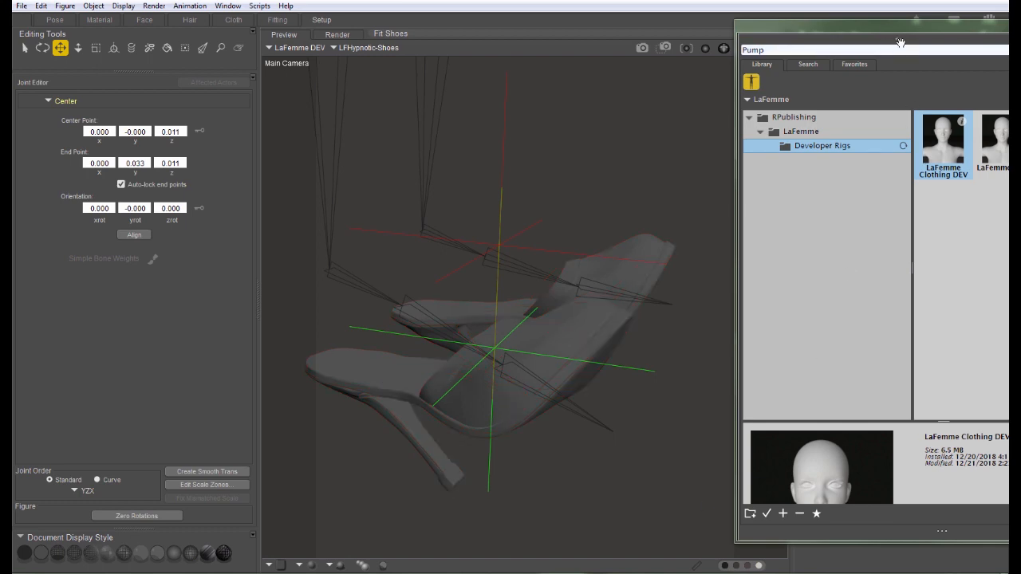
drag(886, 27, 1020, 29)
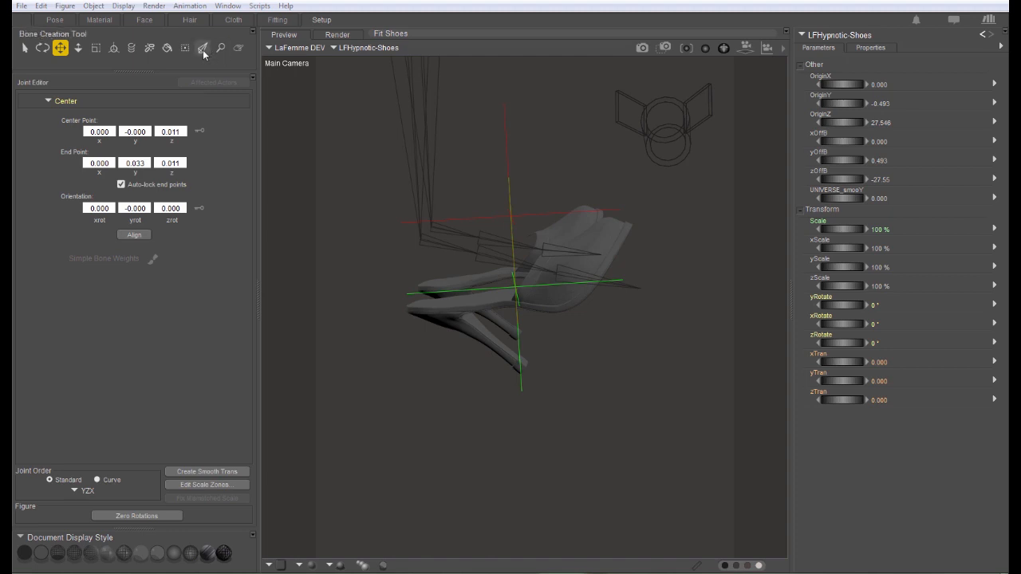
- Create a chain of two new bones parented to the Right Foot, drawn end to end below the right shoe
click(446, 247)
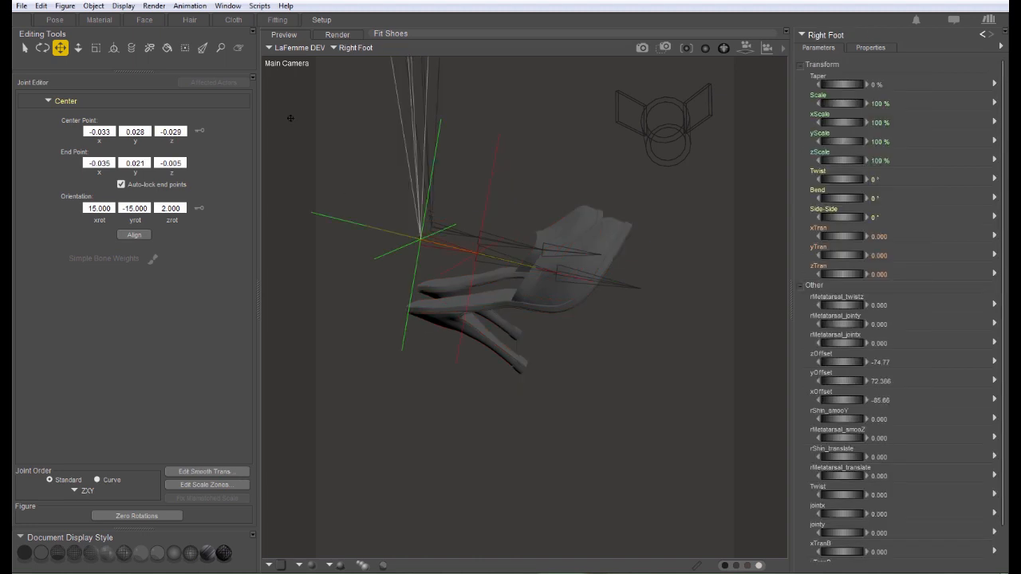
click(203, 48)
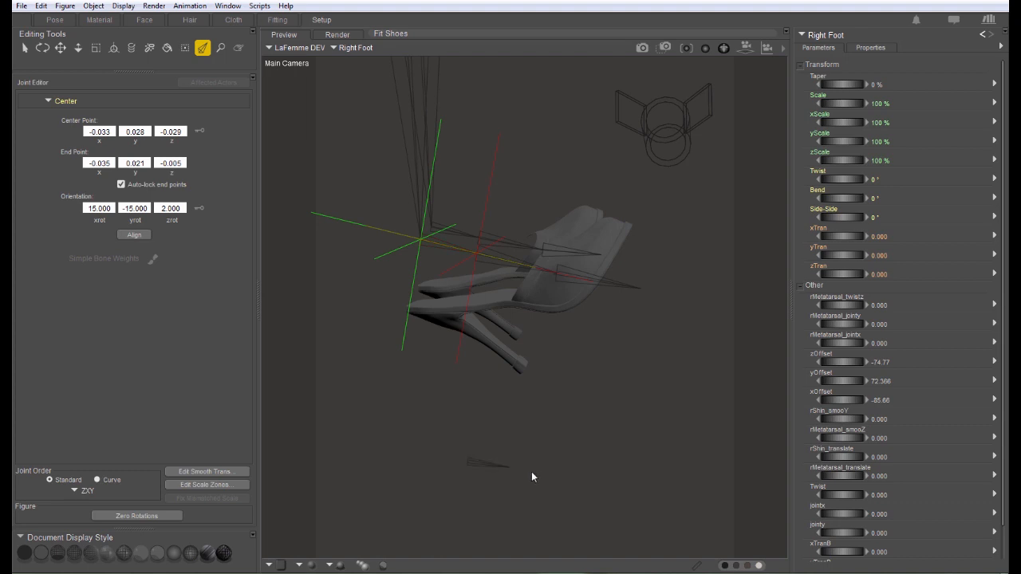
click(573, 481)
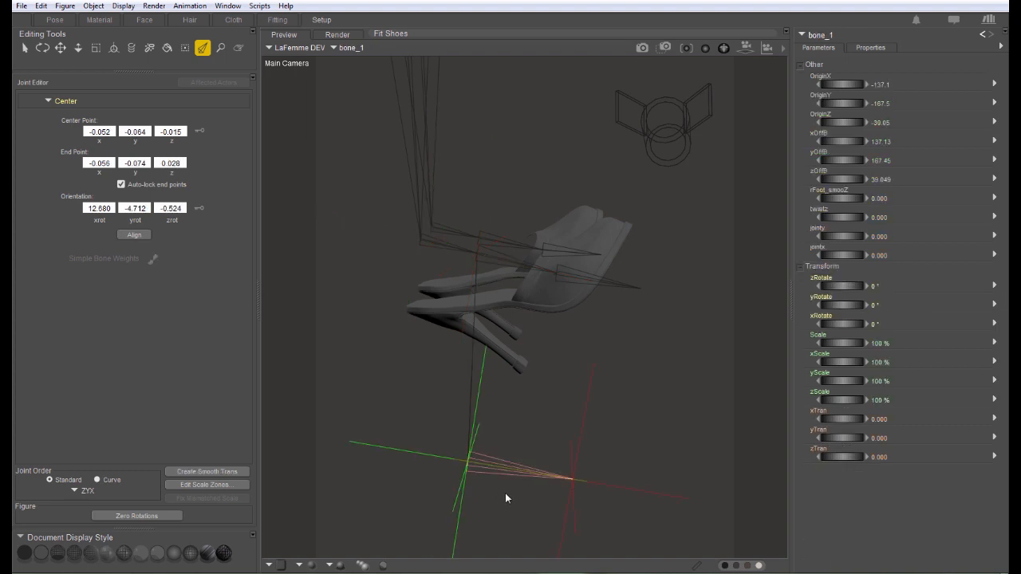
drag(591, 475, 718, 469)
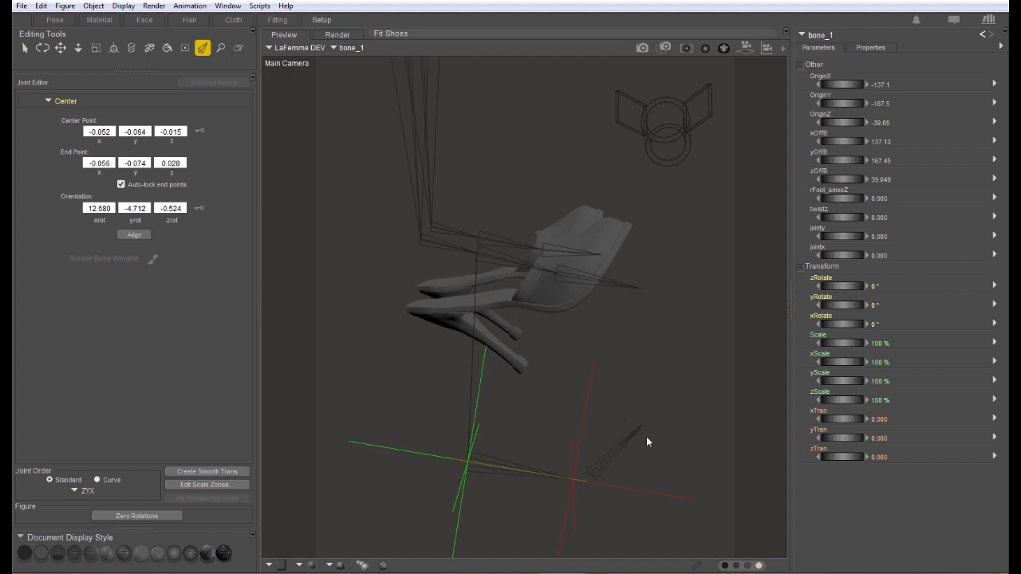
drag(659, 457, 664, 499)
drag(671, 496, 671, 496)
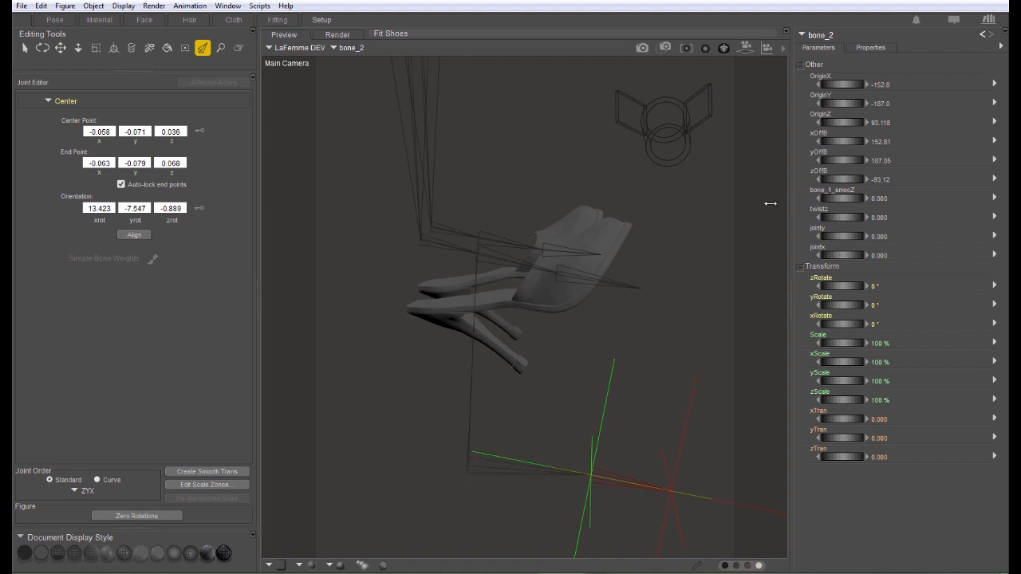
- Give the first new right shoe bone the internal name rShowMeta and the name Right Shoe Metatrasal
click(24, 51)
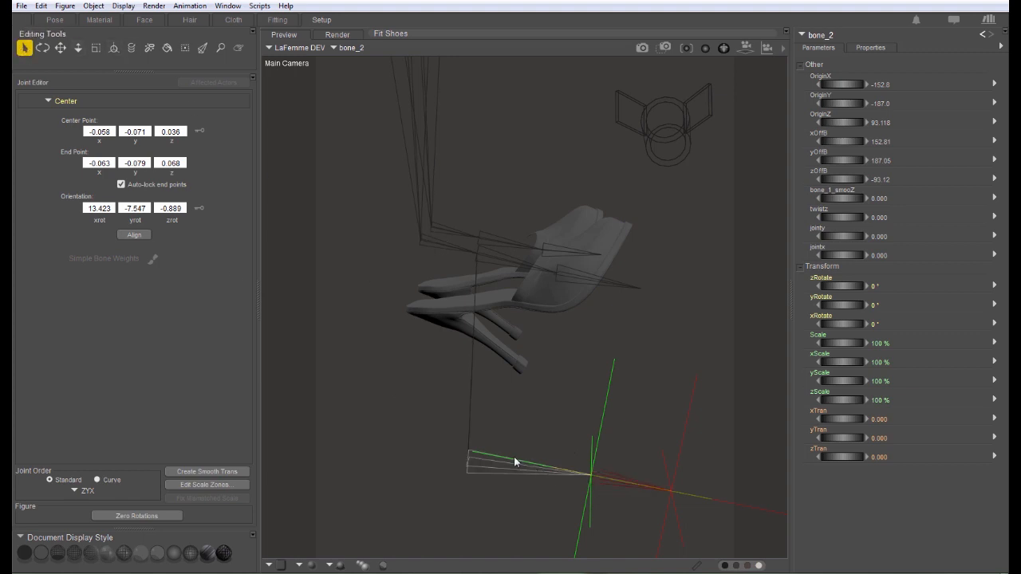
click(549, 467)
click(870, 46)
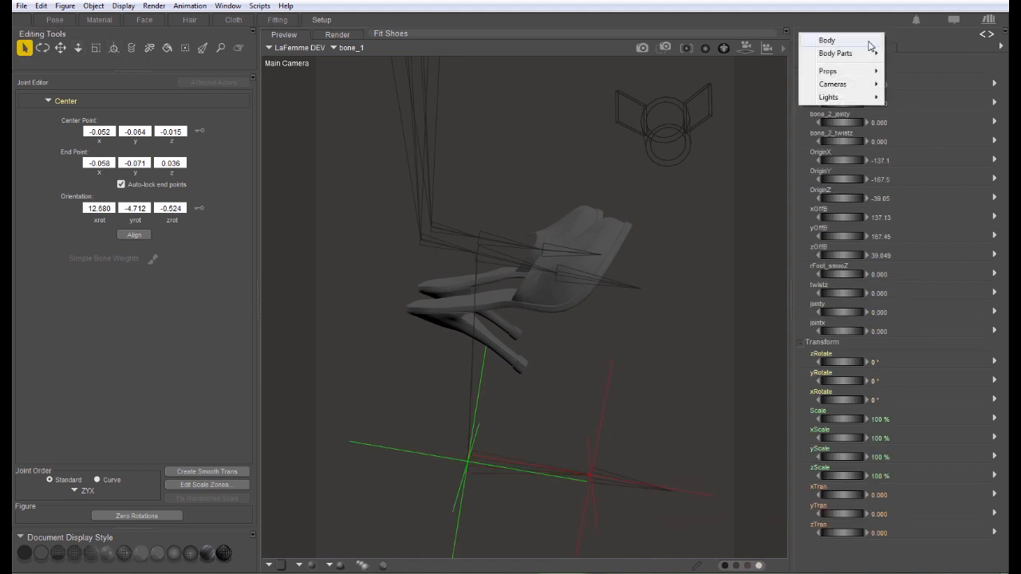
click(931, 43)
click(882, 49)
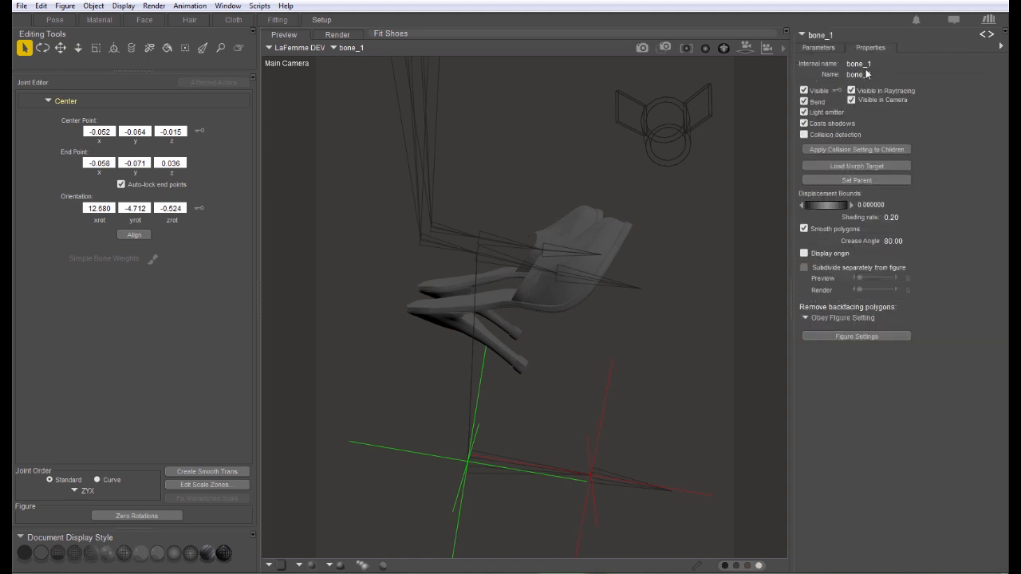
click(865, 68)
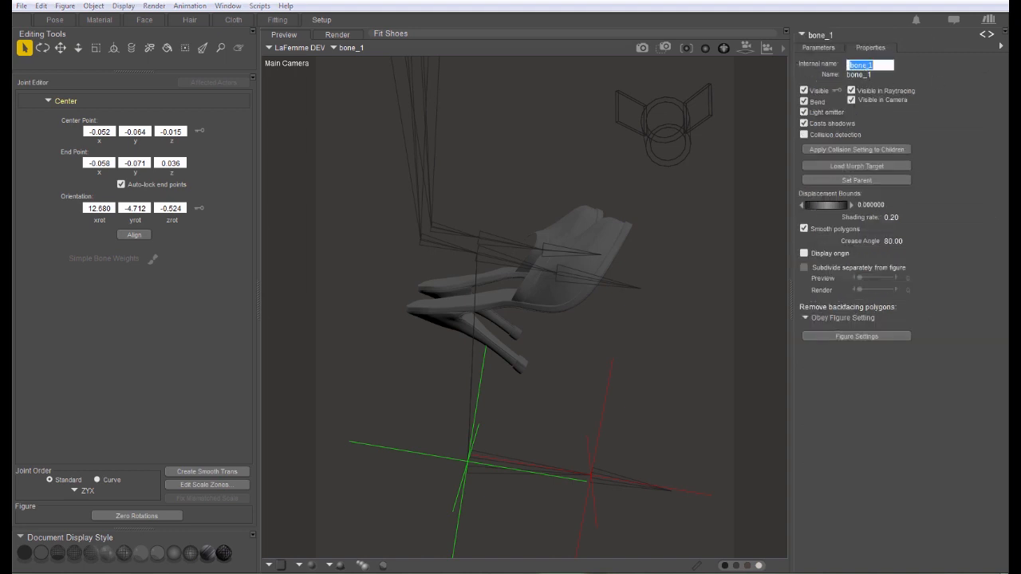
text(rShowMeta)
key(Tab)
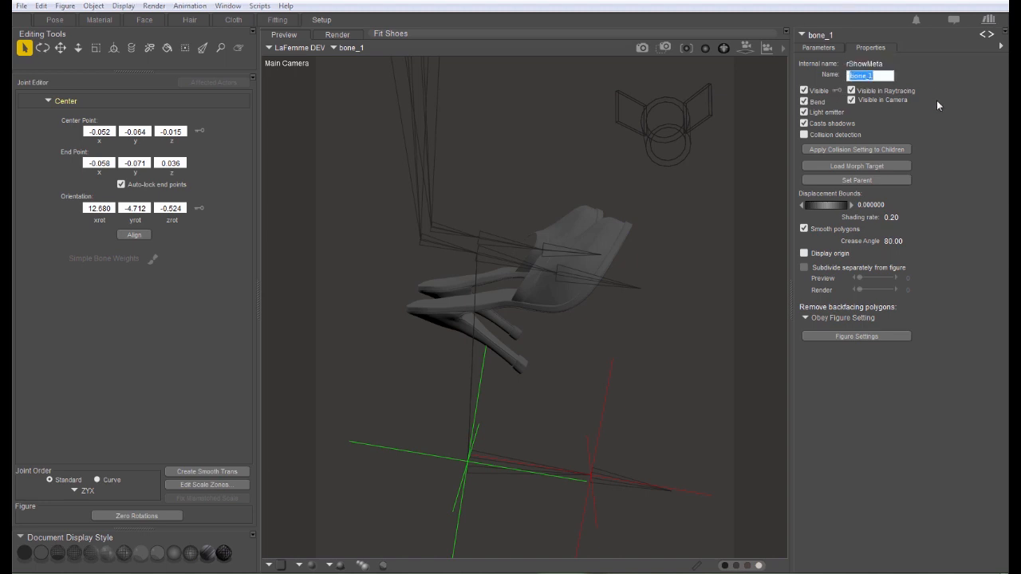
text(Right)
text( Sho)
text(e)
- Give the second new right shoe bone the internal name rShoeToe and the name Right Shoe Toes
text(Toe)
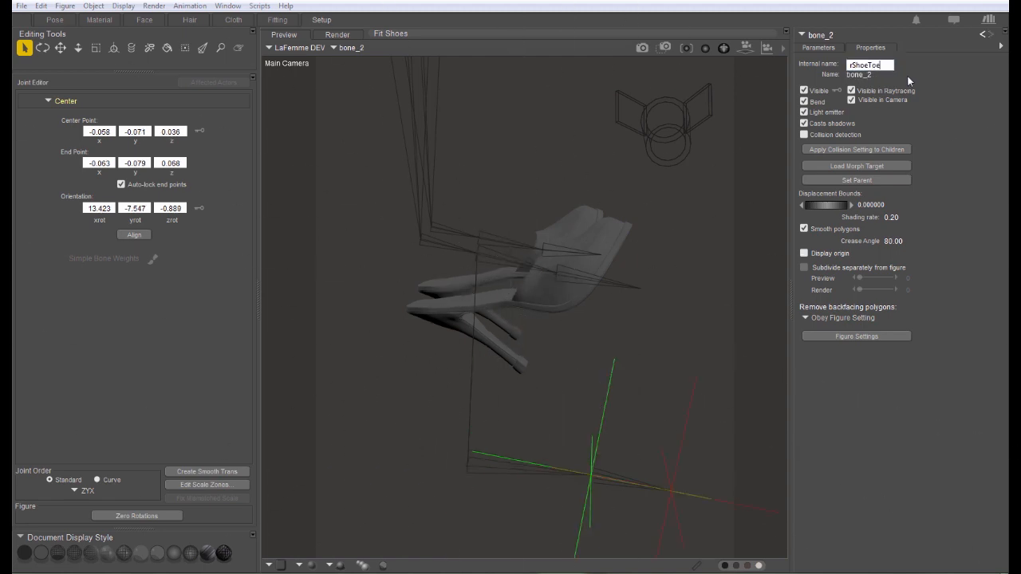
key(Return)
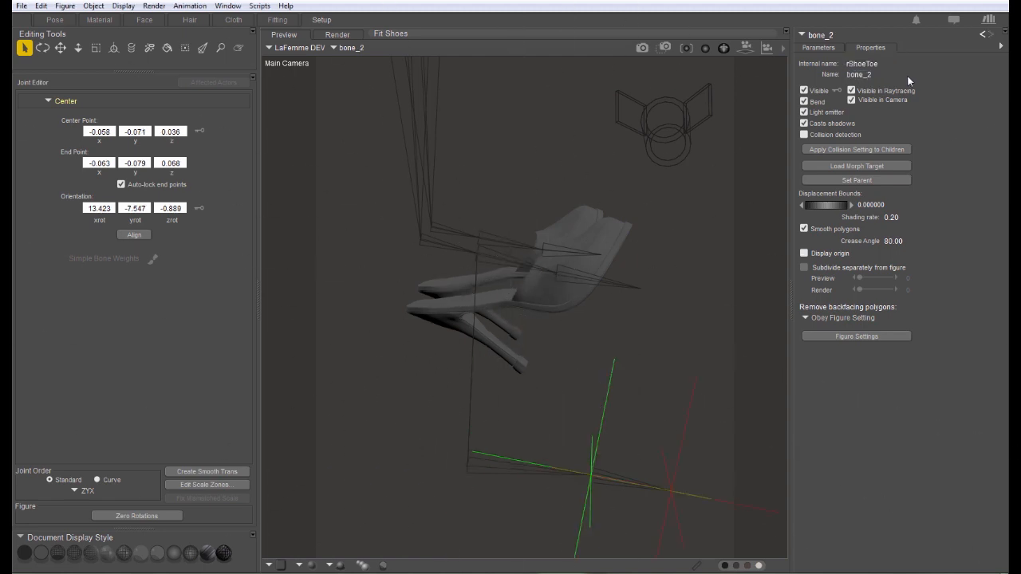
click(854, 76)
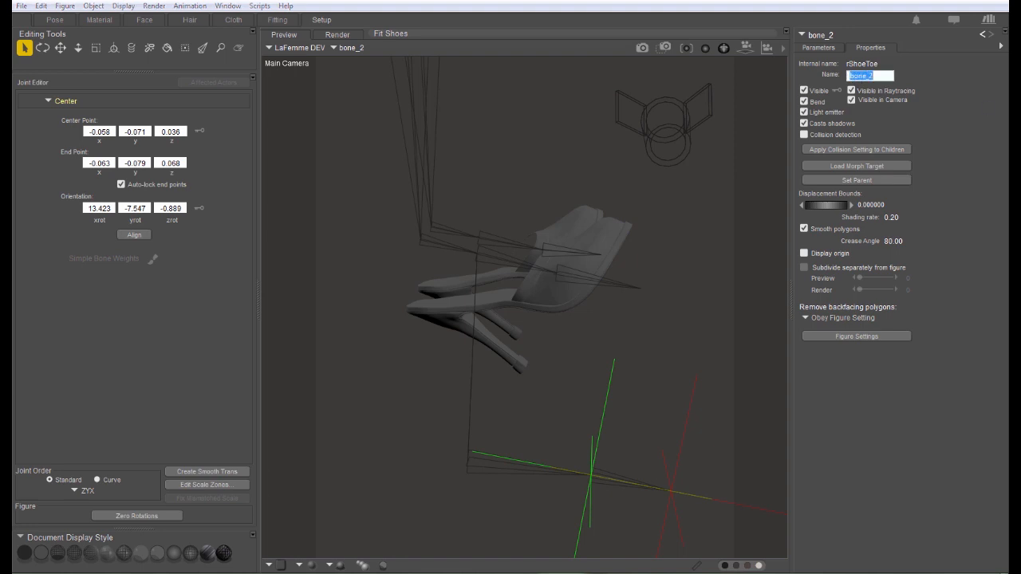
text(Right Shoe Toes)
key(Return)
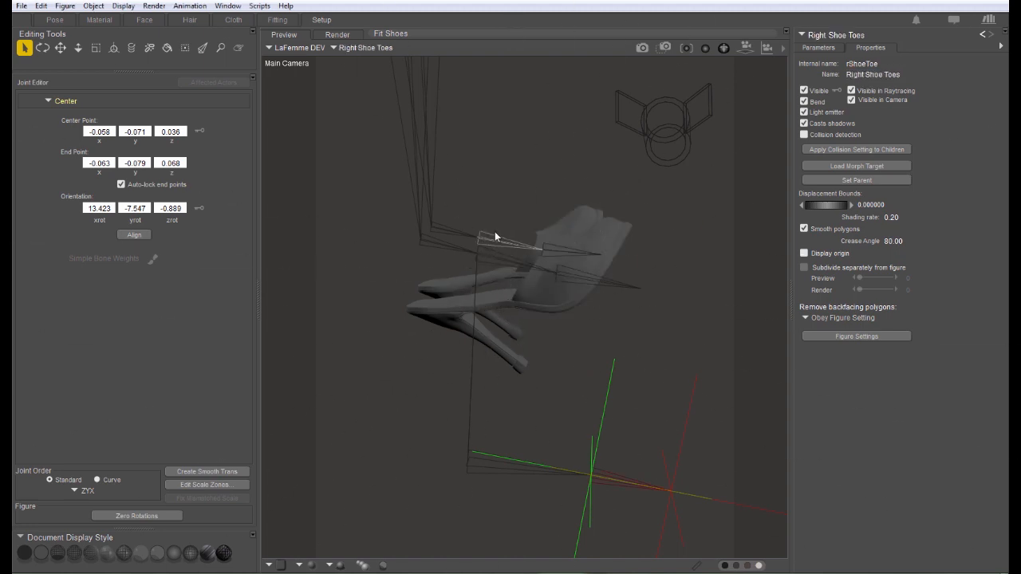
- Create two chained bones off the Left Metatarsal above the shoes, naming the first lShoeMeta internally and Left Shoe Metatrarsal
click(494, 237)
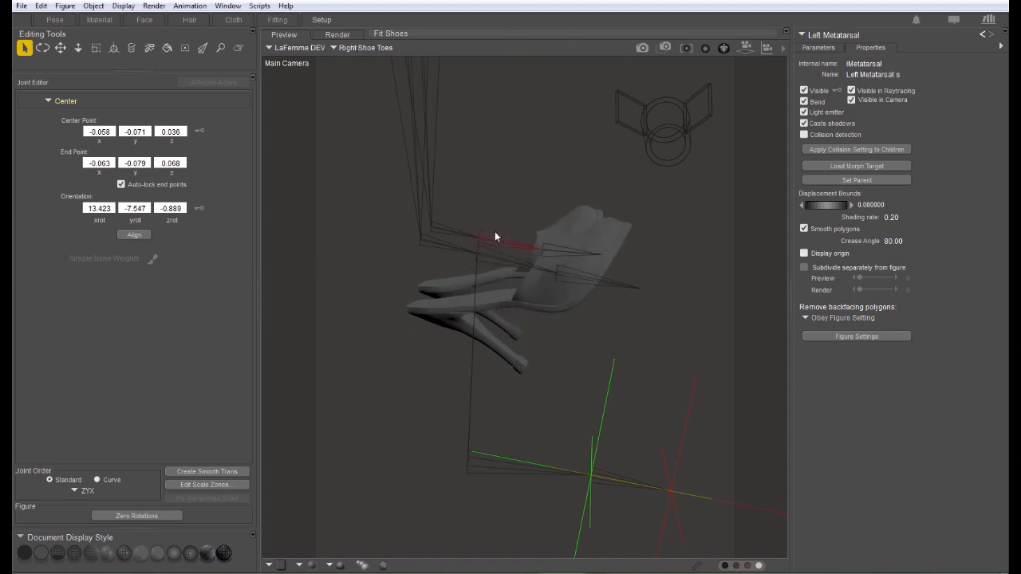
click(204, 47)
click(615, 109)
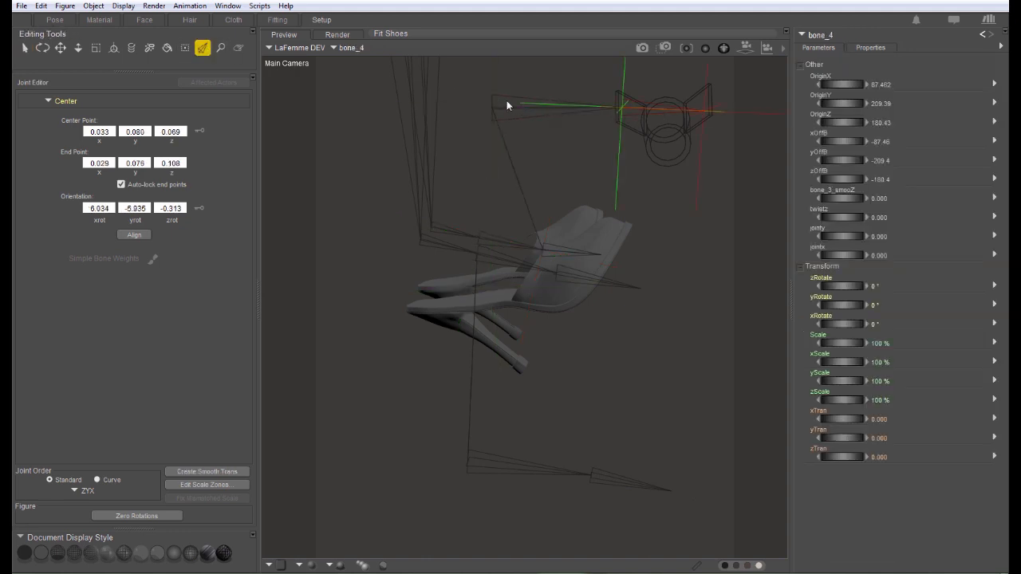
click(526, 116)
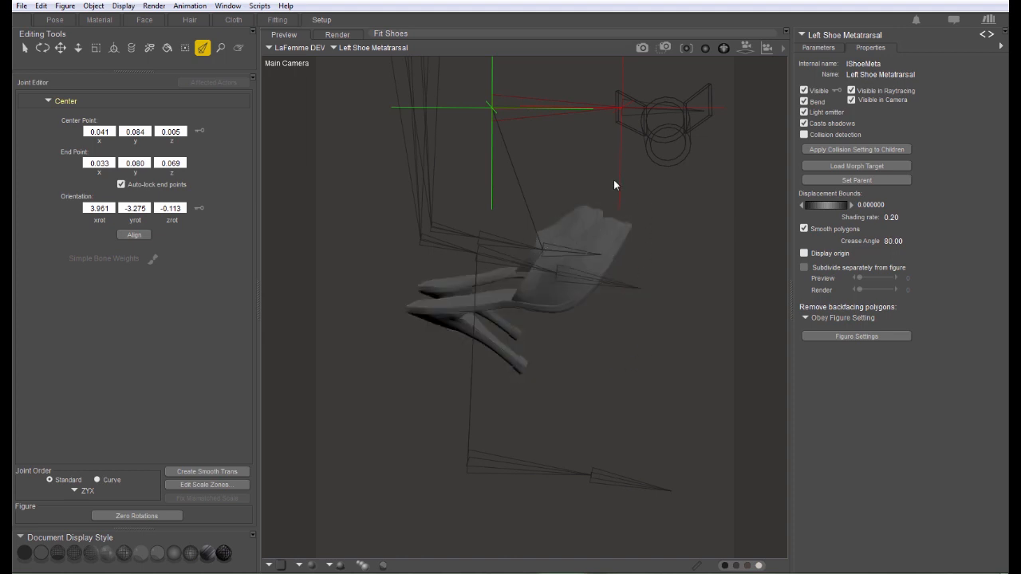
- Move the right shoe bone chain up to the right shoe's sole with the Translate tool and select Right Shoe Metatrasal
click(62, 49)
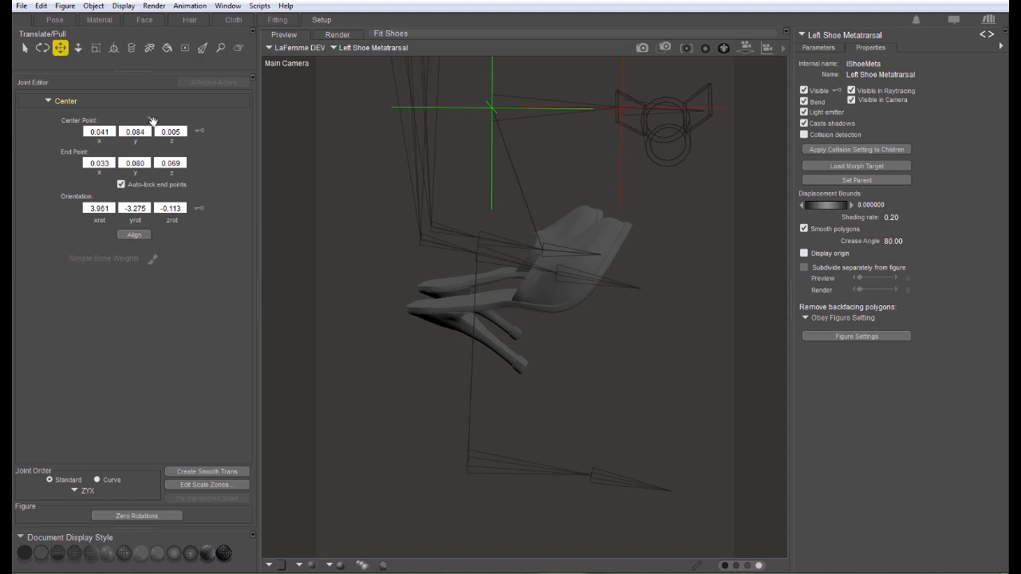
drag(513, 442, 504, 297)
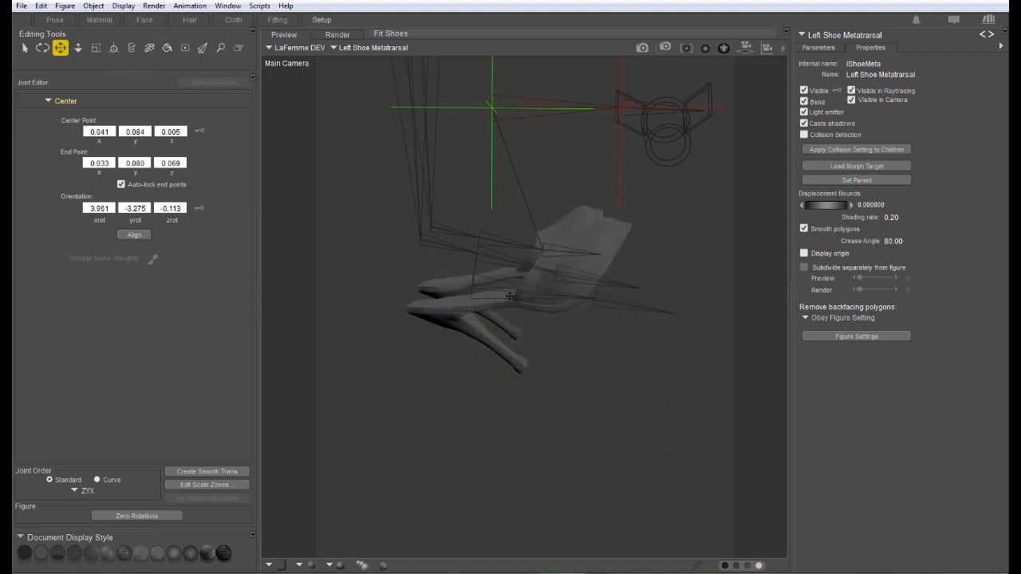
click(507, 294)
- Pull the Right Shoe Metatrasal end point back to about (-0.039, 0.001, 0.020) and display the shoe mesh as wireframe
scroll(524, 317, up, 6)
scroll(525, 318, up, 2)
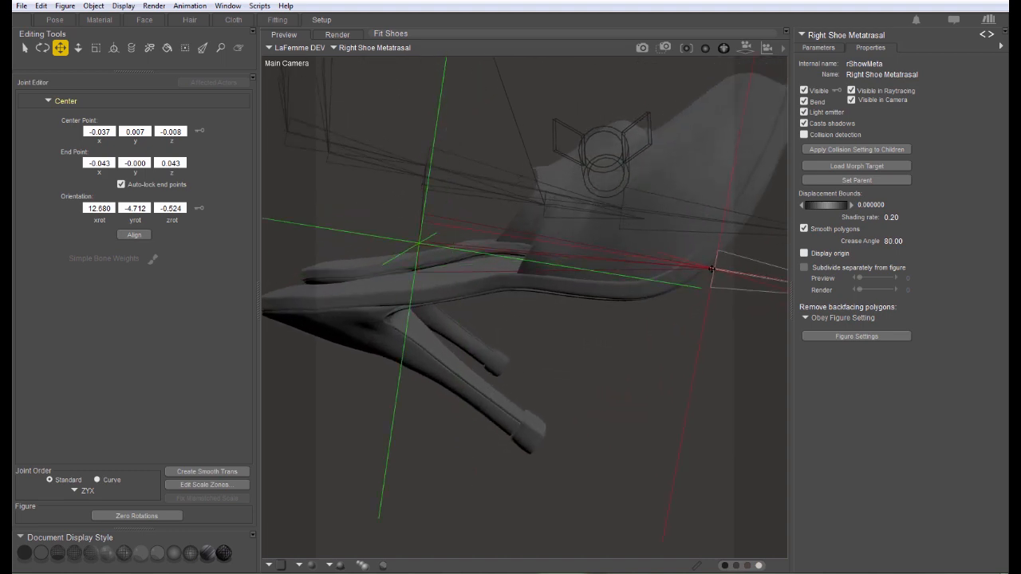
drag(712, 272, 583, 275)
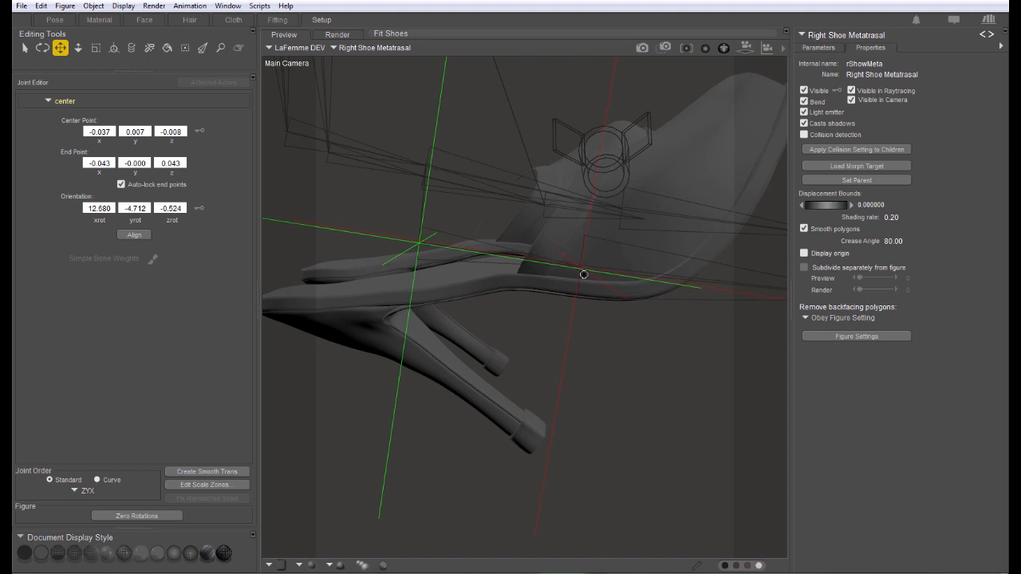
click(75, 552)
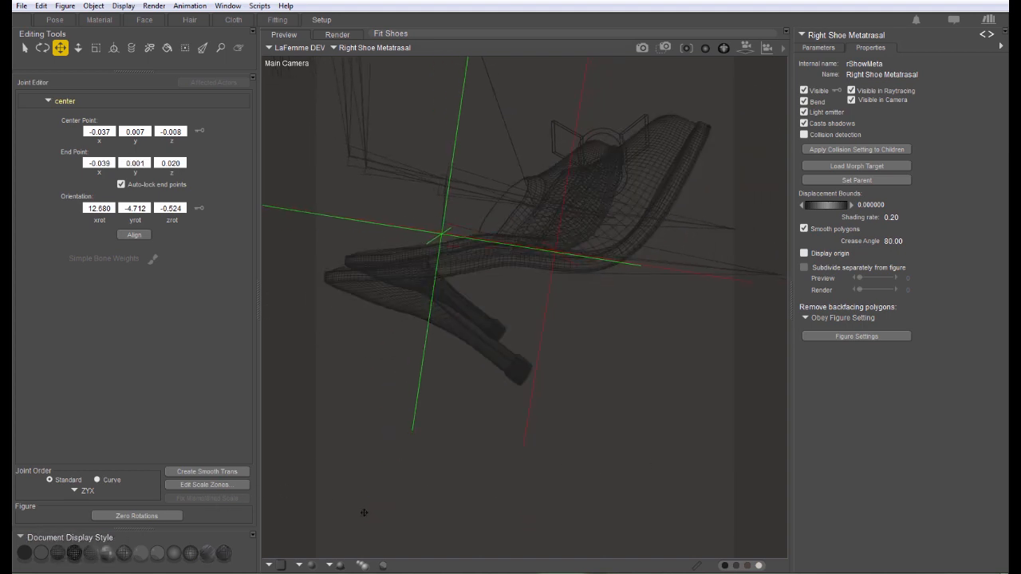
- Set the preview's foreground color to near white and switch the document display style to outline
click(725, 564)
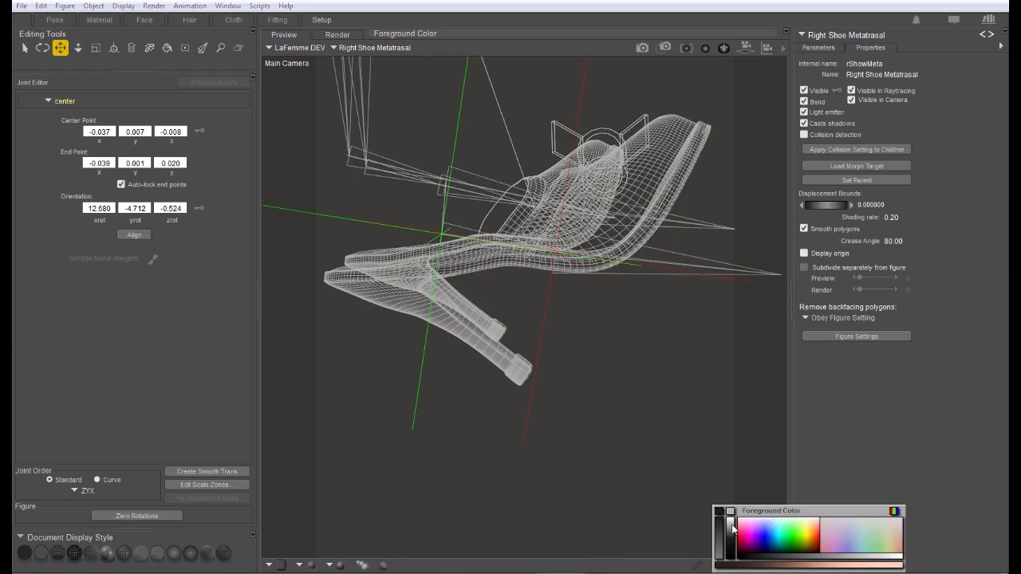
click(732, 521)
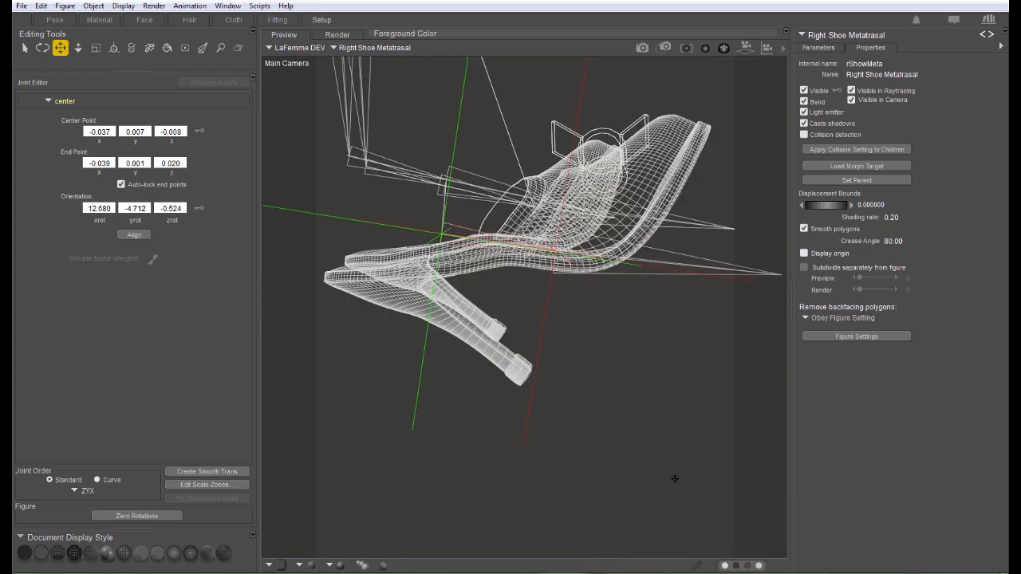
scroll(623, 340, up, 1)
scroll(624, 340, up, 3)
middle_drag(623, 340, 434, 252)
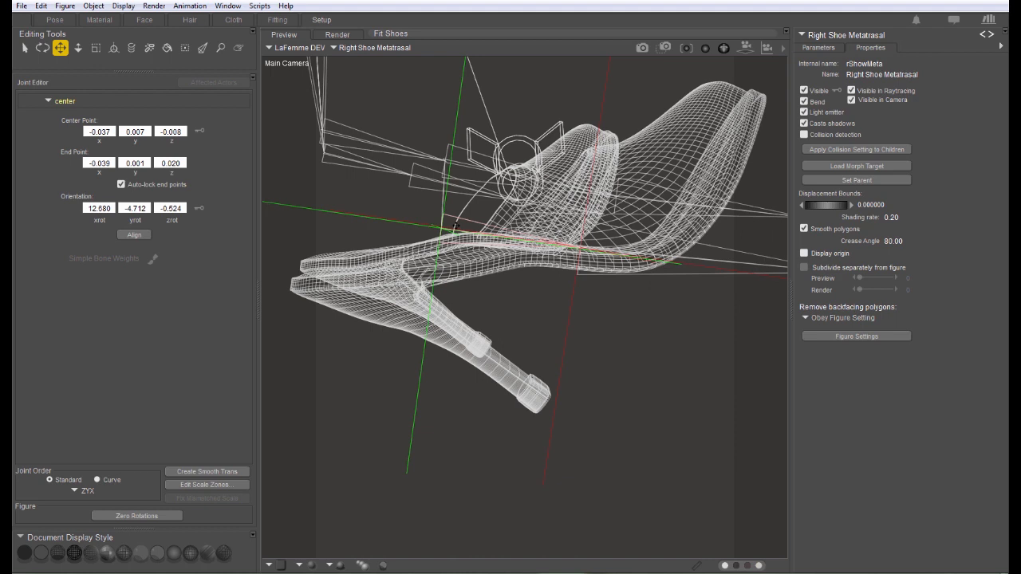
drag(456, 226, 460, 157)
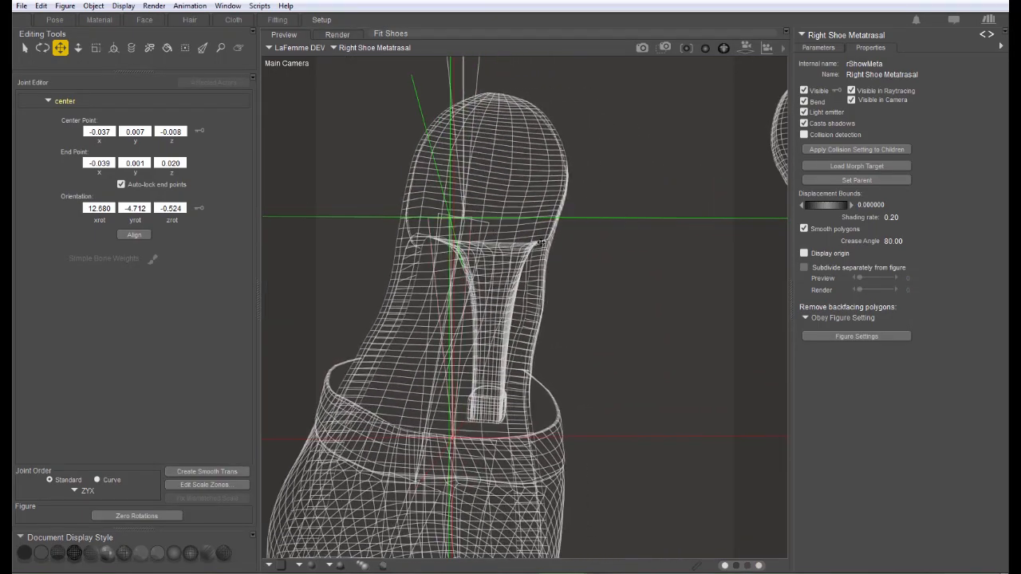
drag(623, 278, 625, 278)
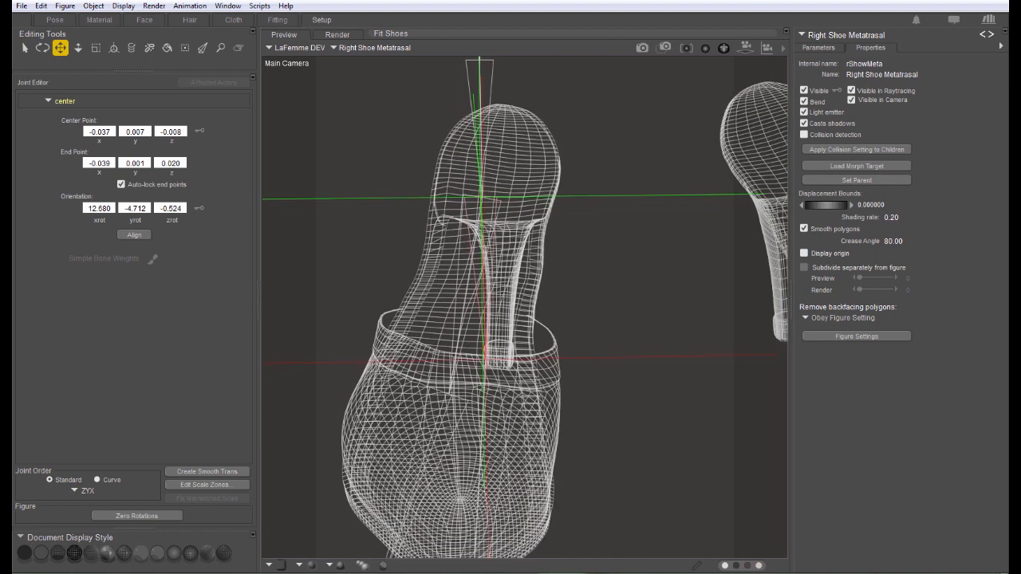
click(42, 555)
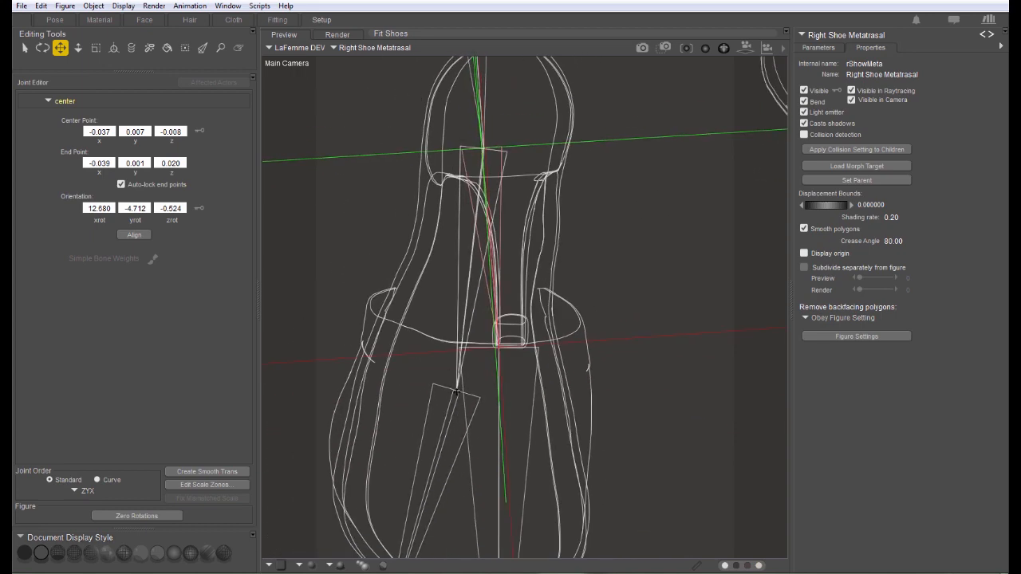
- Select the Right Metatarsal and move its end point back and down onto the right shoe's sole at the ball of the foot
click(456, 376)
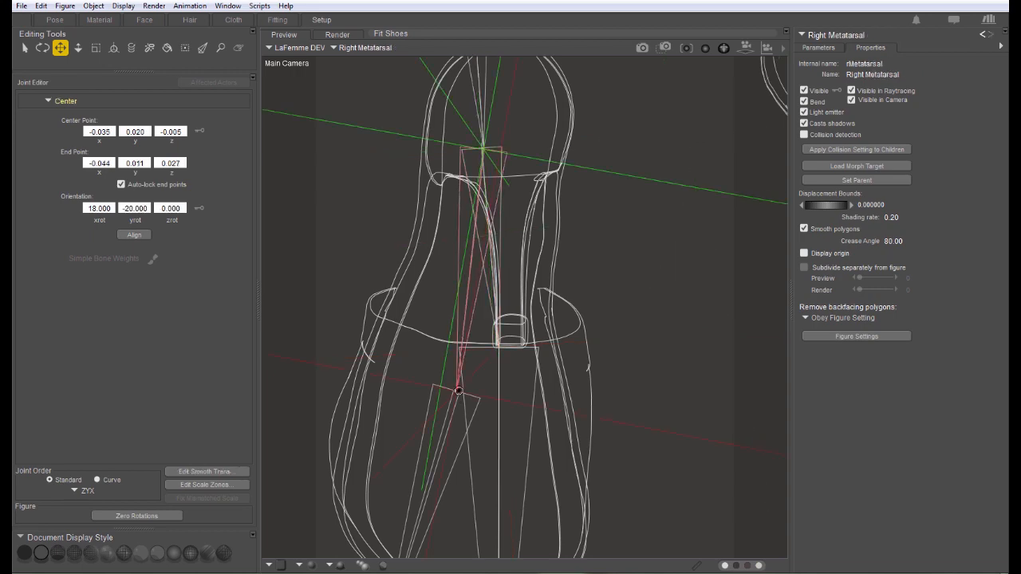
drag(506, 456, 490, 481)
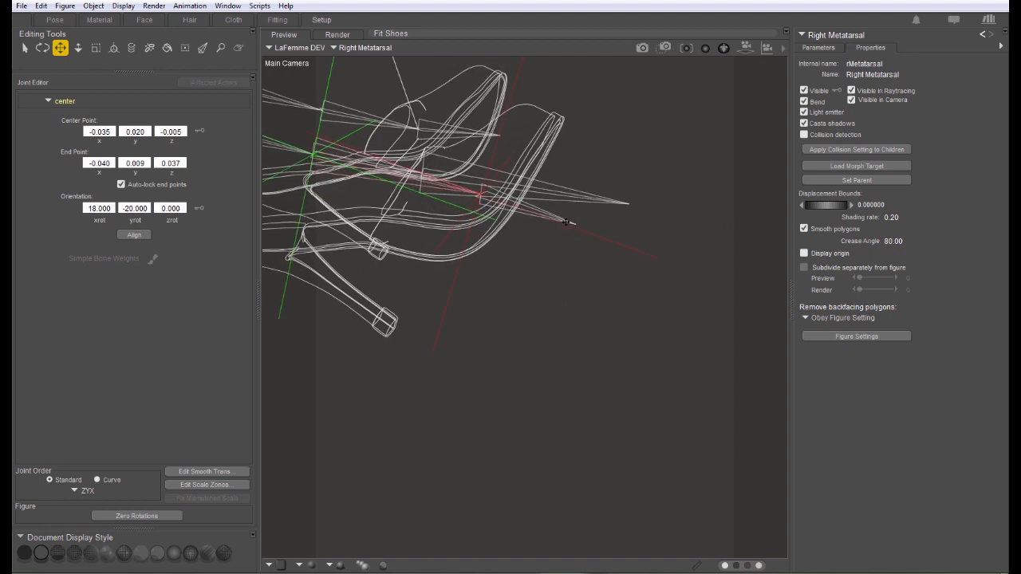
drag(543, 214, 494, 236)
click(493, 236)
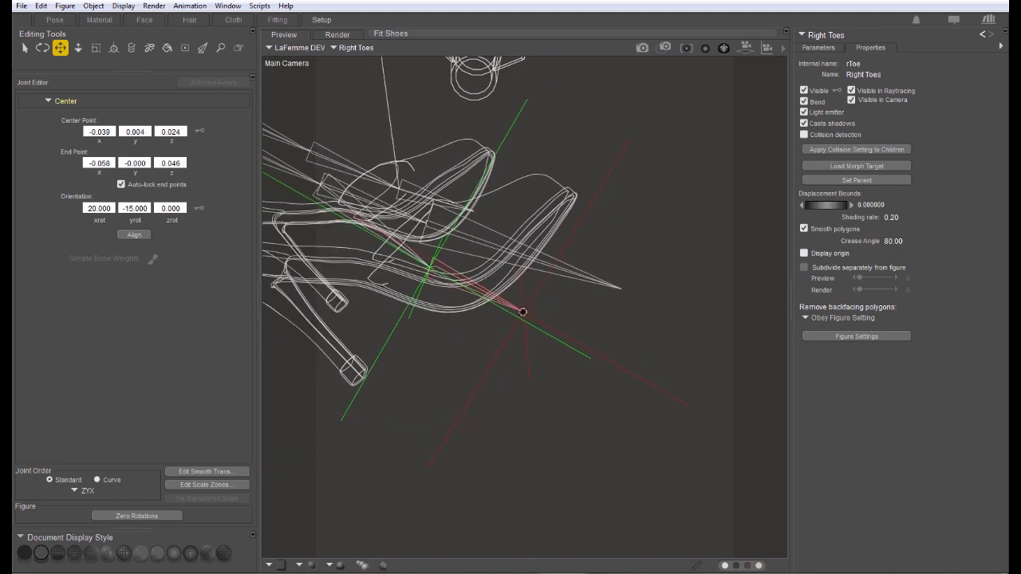
- Move the Right Toes end point up to the front tip of the right shoe, at about (-0.051, 0.036, 0.049)
drag(522, 312, 554, 173)
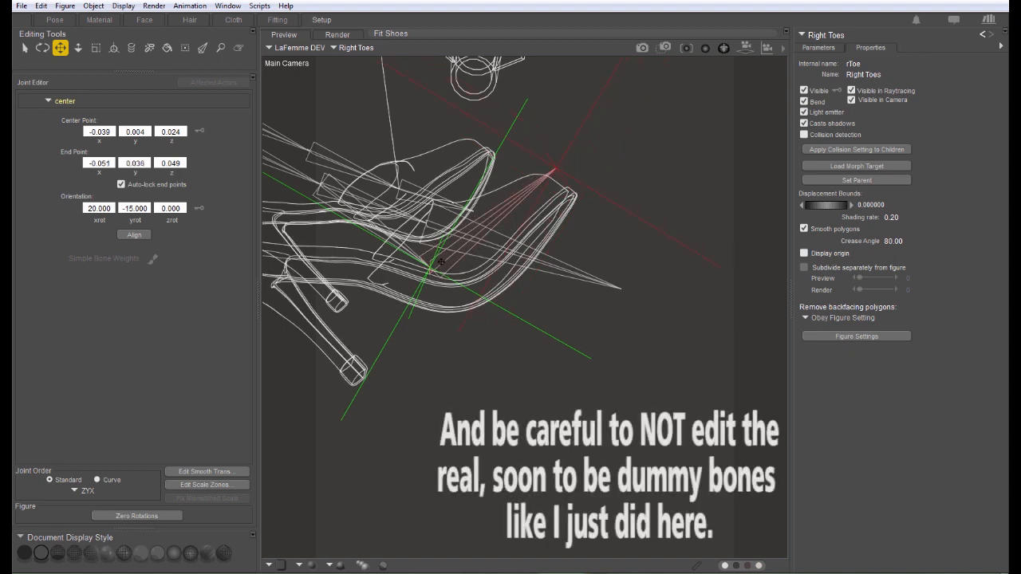
drag(448, 256, 456, 256)
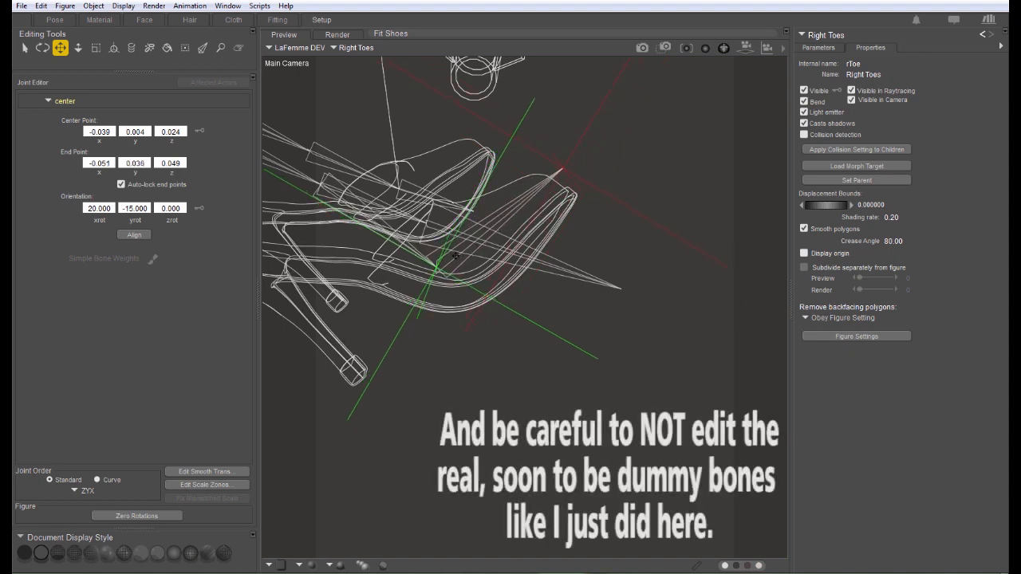
middle_drag(302, 312, 412, 363)
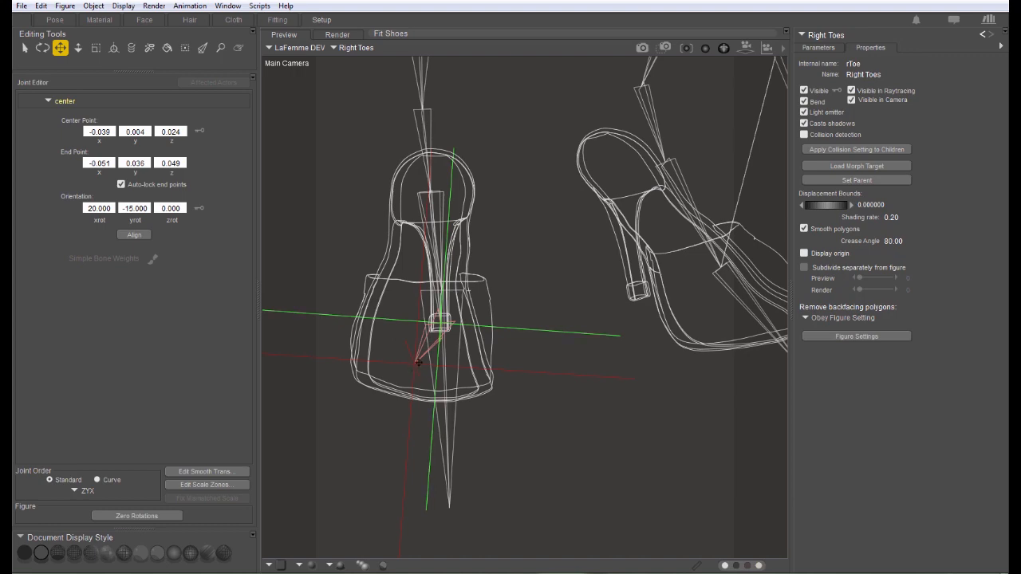
middle_drag(418, 363, 436, 205)
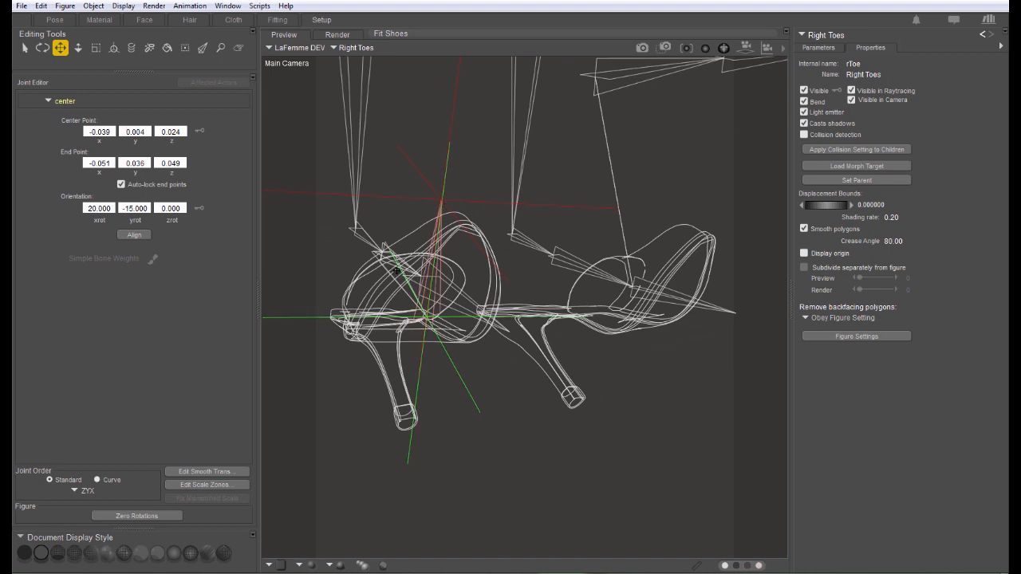
- Adjust the Right Toes center point to about (-0.034, 0.004, 0.026) and its end point to about (-0.044, 0.035, 0.056)
click(447, 214)
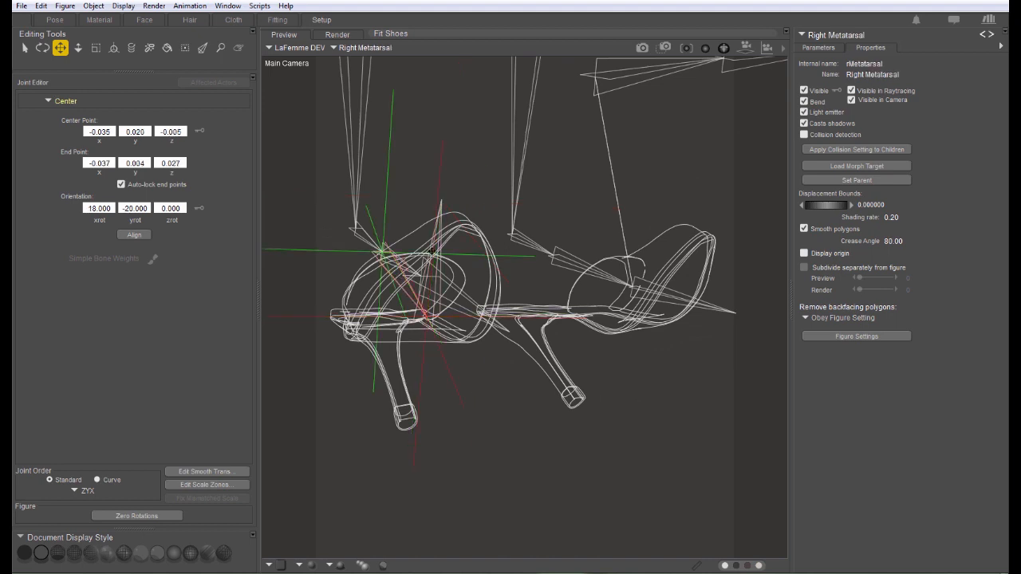
click(453, 206)
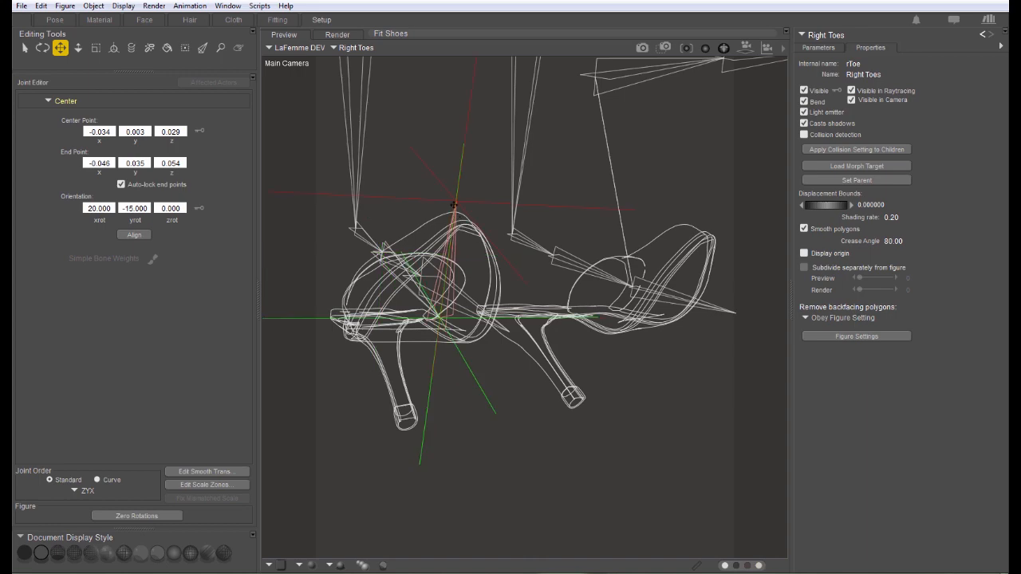
drag(464, 202, 464, 201)
middle_drag(465, 201, 464, 202)
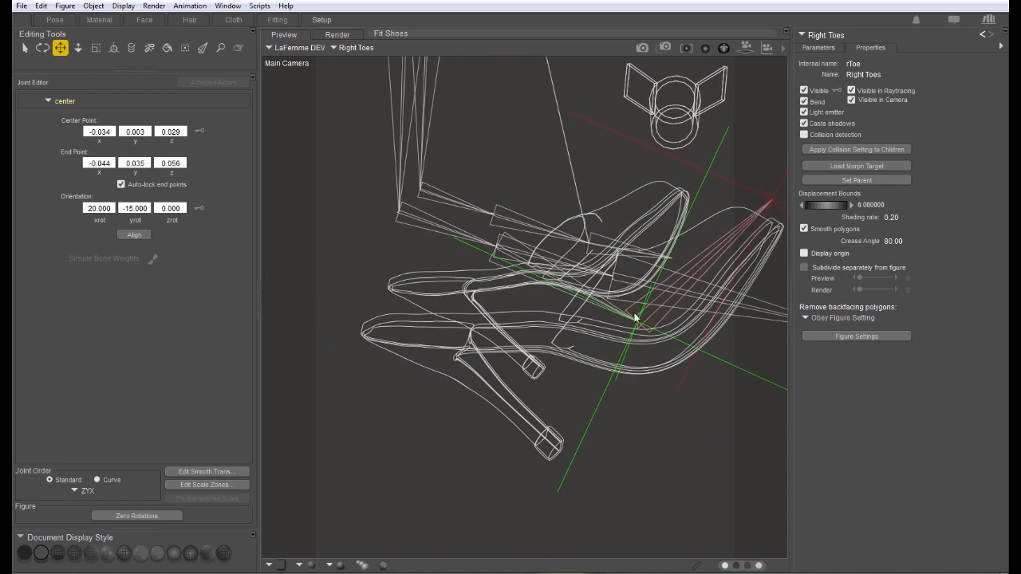
drag(639, 320, 623, 316)
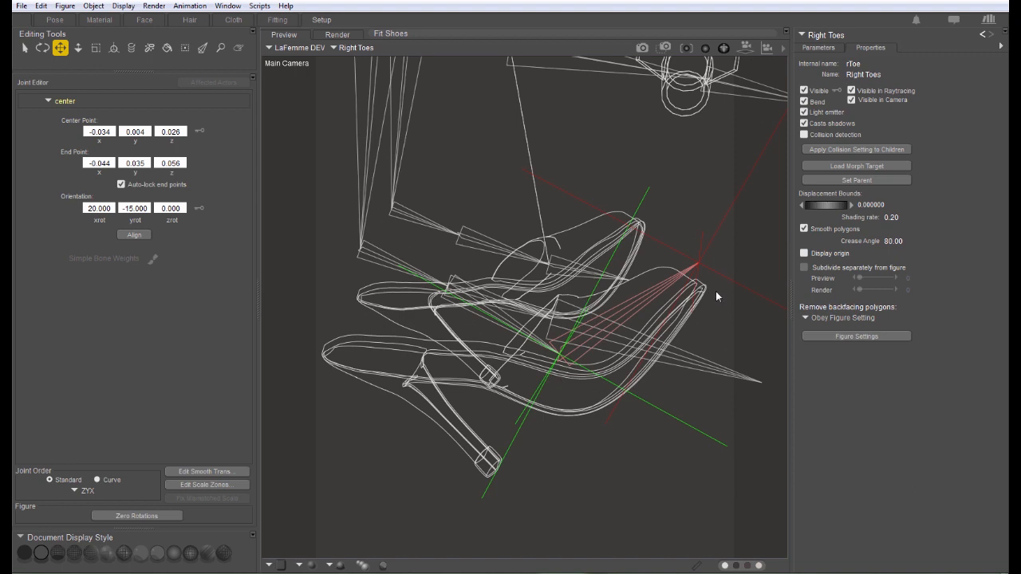
- Switch to the selection tool and select the Right Shoe Toes bone to examine its placement against the right shoe
click(684, 359)
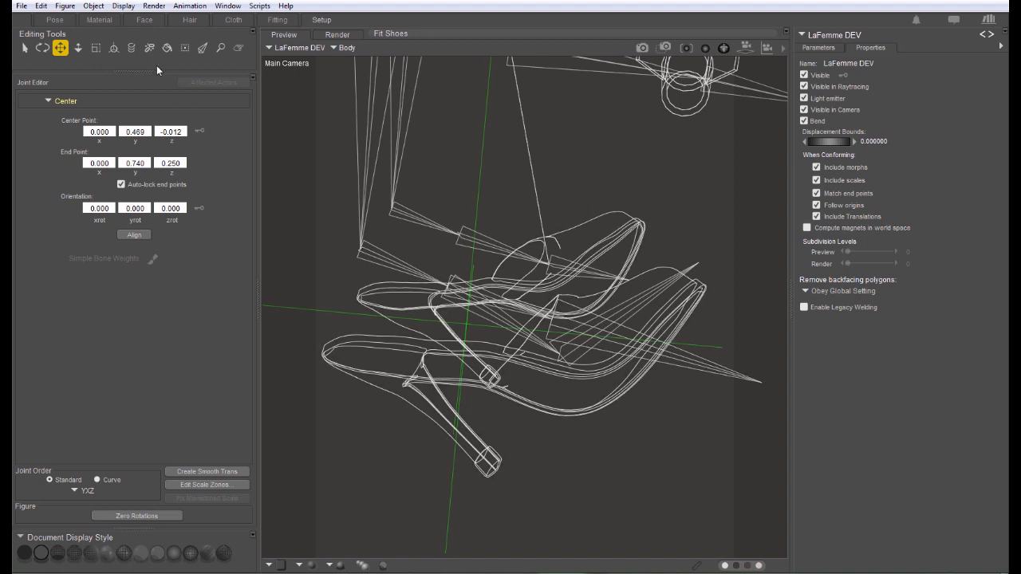
click(23, 49)
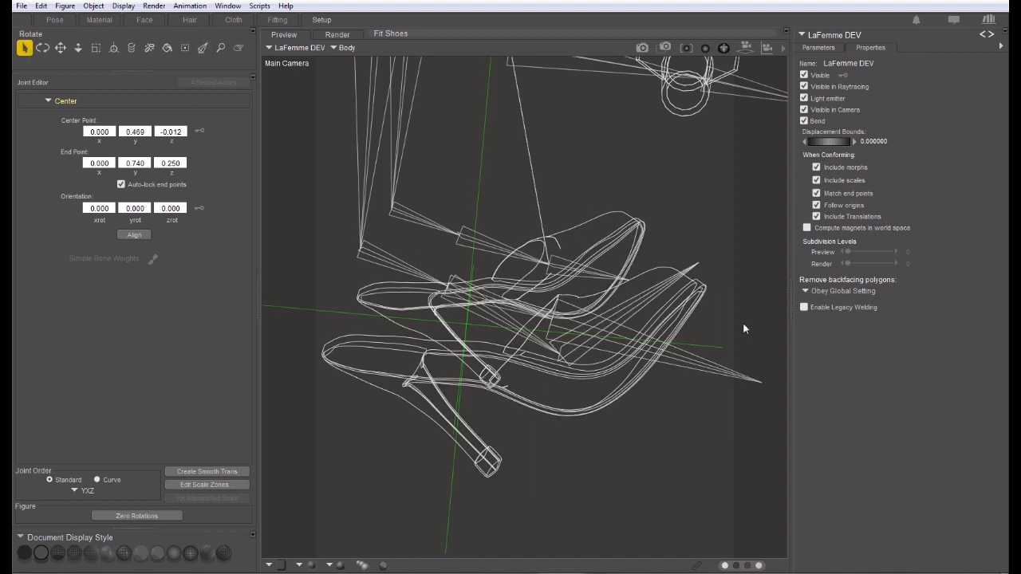
click(680, 355)
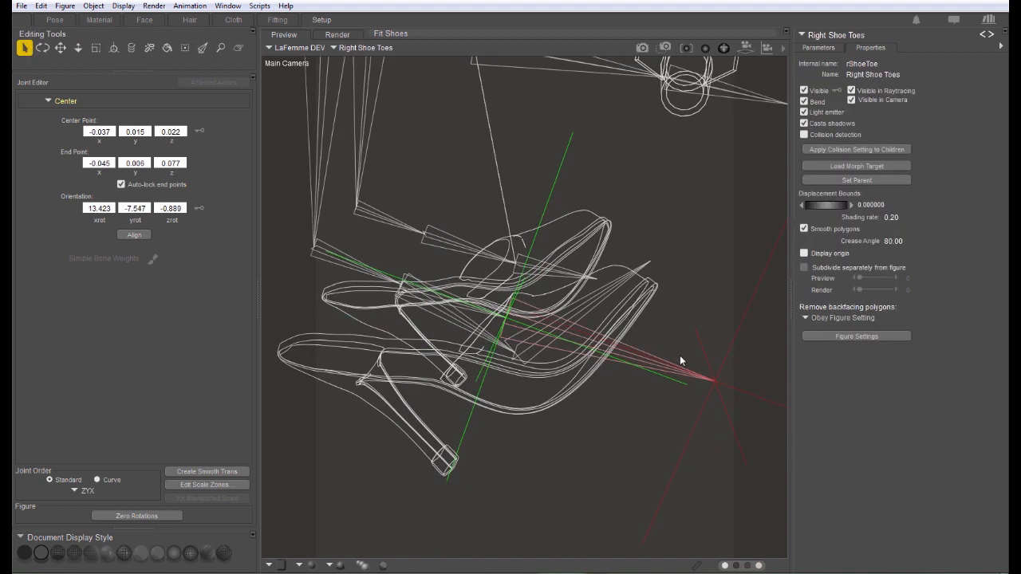
drag(680, 361, 521, 411)
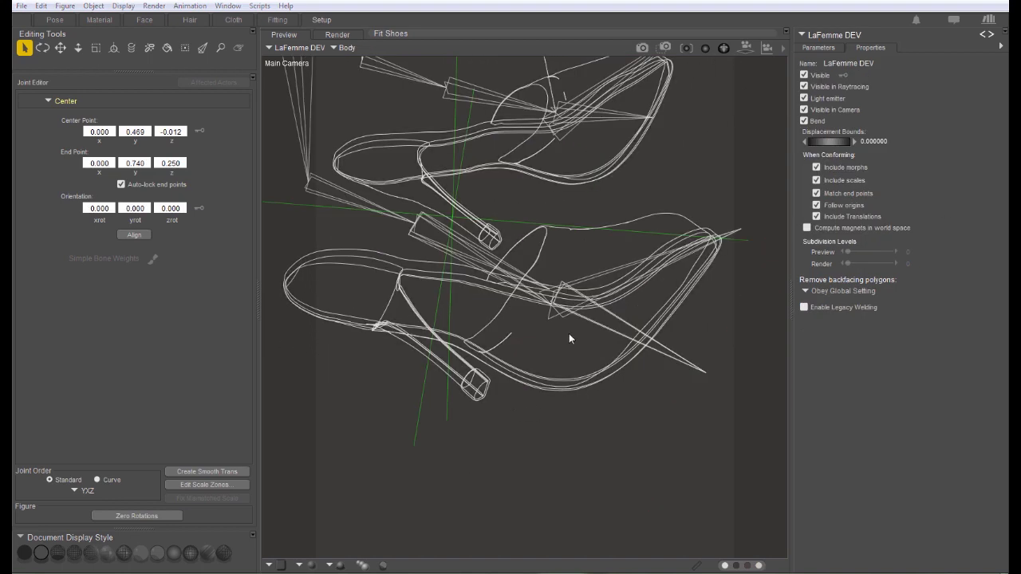
- Apply custom rig symmetry from right to left, with limits and joint setup, to only the Right Shoe Metatrasal and Right Shoe Toes
click(65, 6)
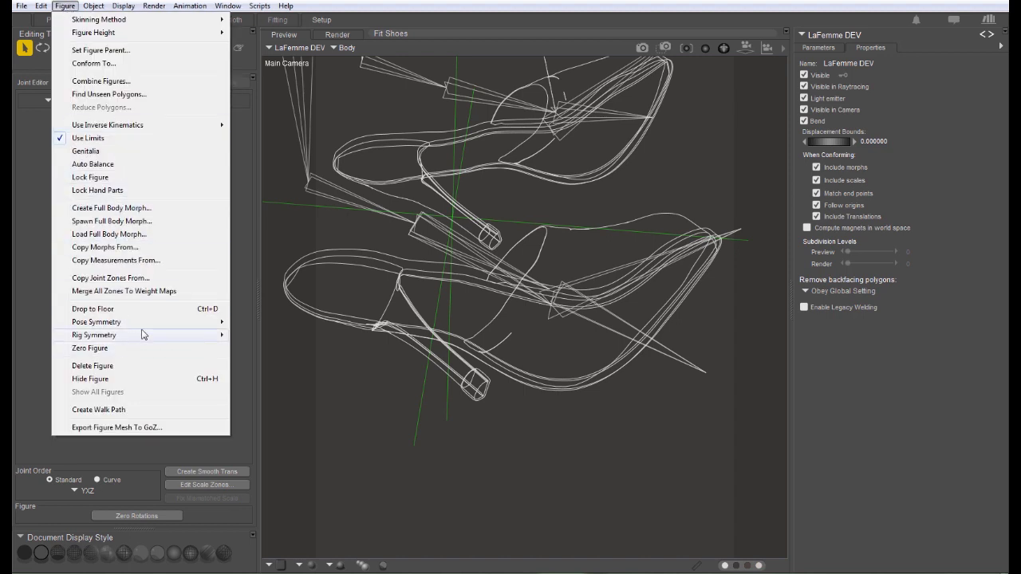
mouse_move(140, 335)
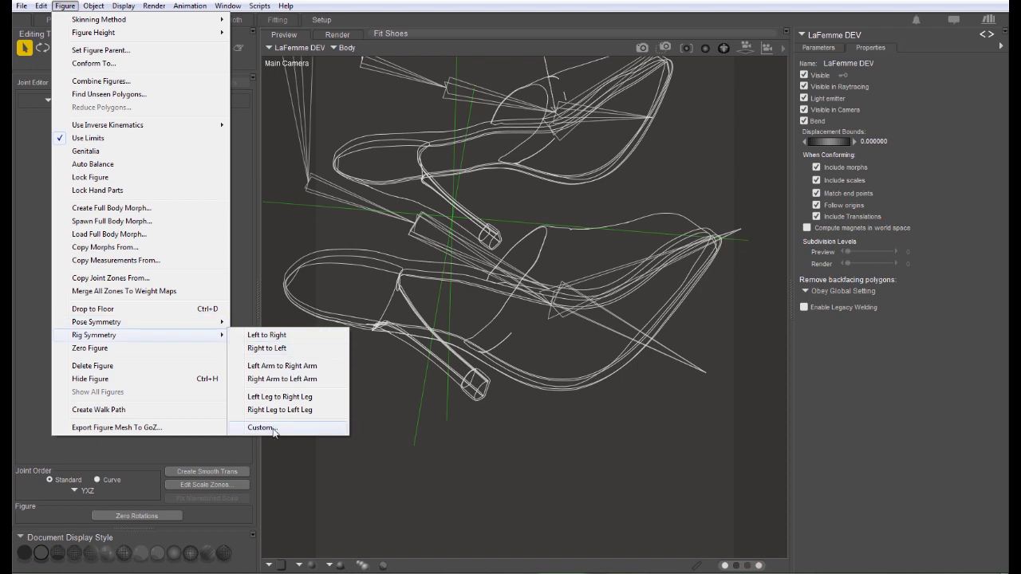
click(261, 428)
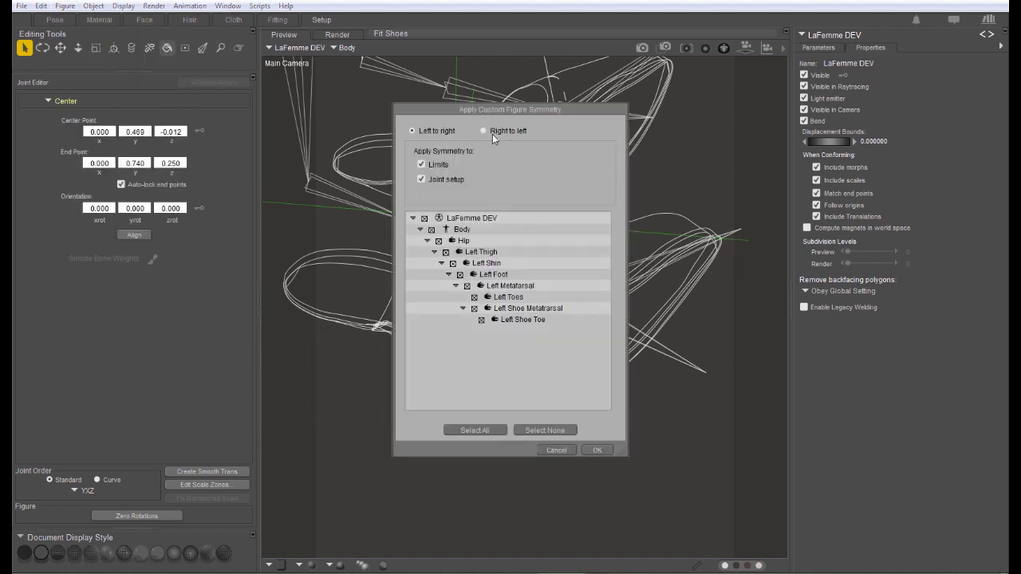
click(483, 131)
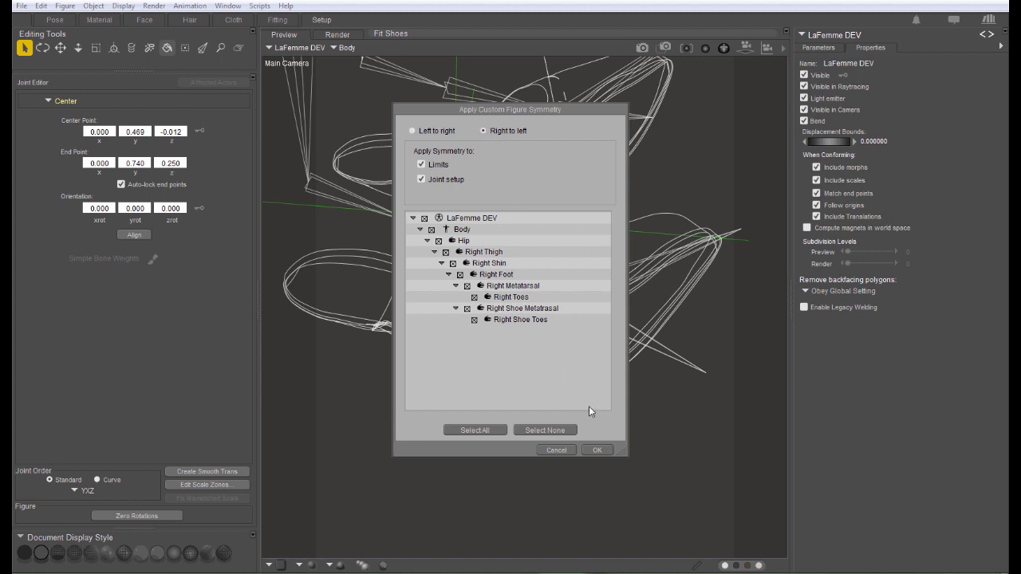
click(545, 430)
click(467, 308)
click(475, 320)
click(598, 451)
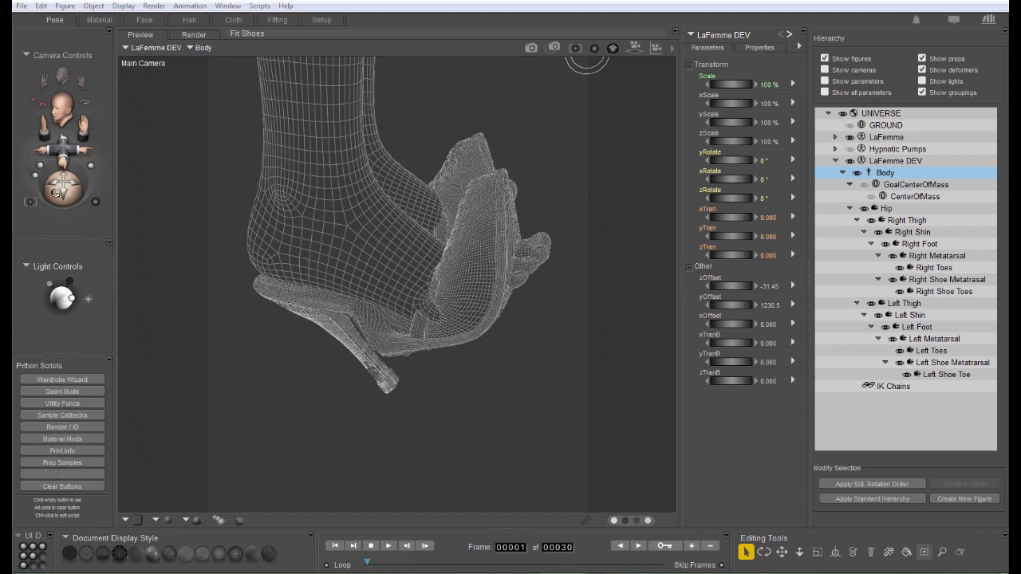
- Open the Joint Editor and select the Right Foot of the LaFemme DEV figure
drag(56, 193, 62, 189)
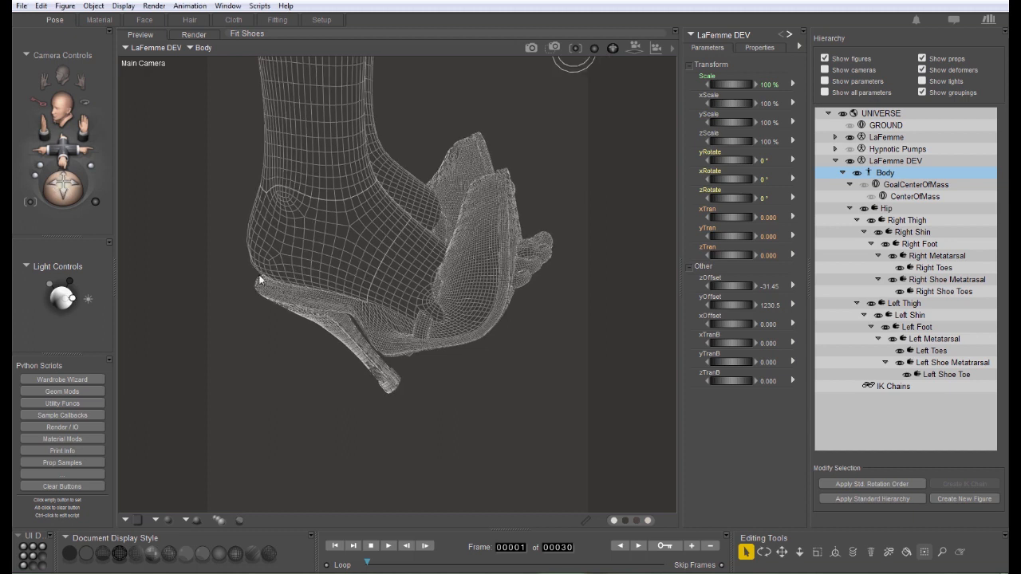
key(ctrl+shift+j)
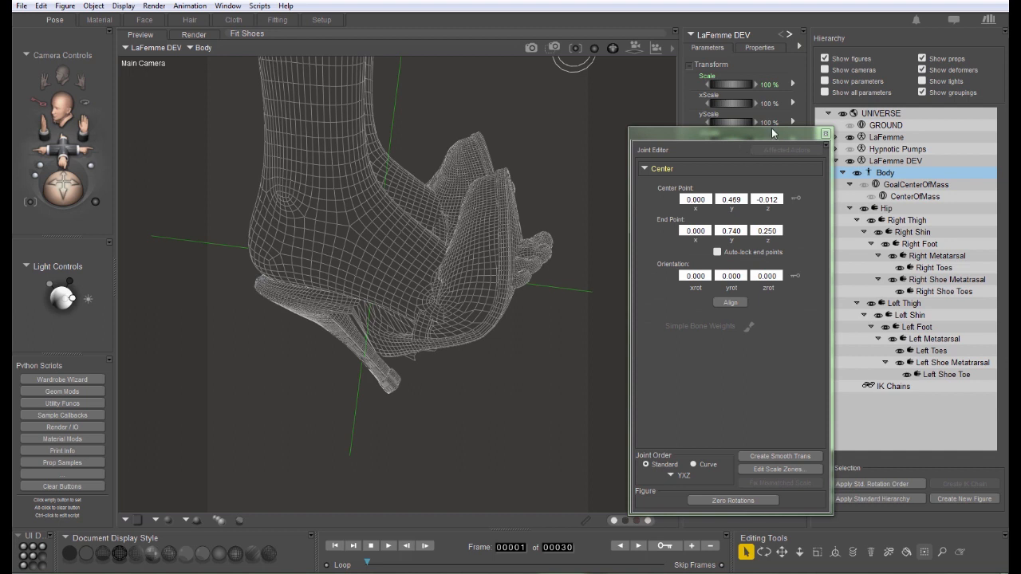
drag(771, 127, 857, 91)
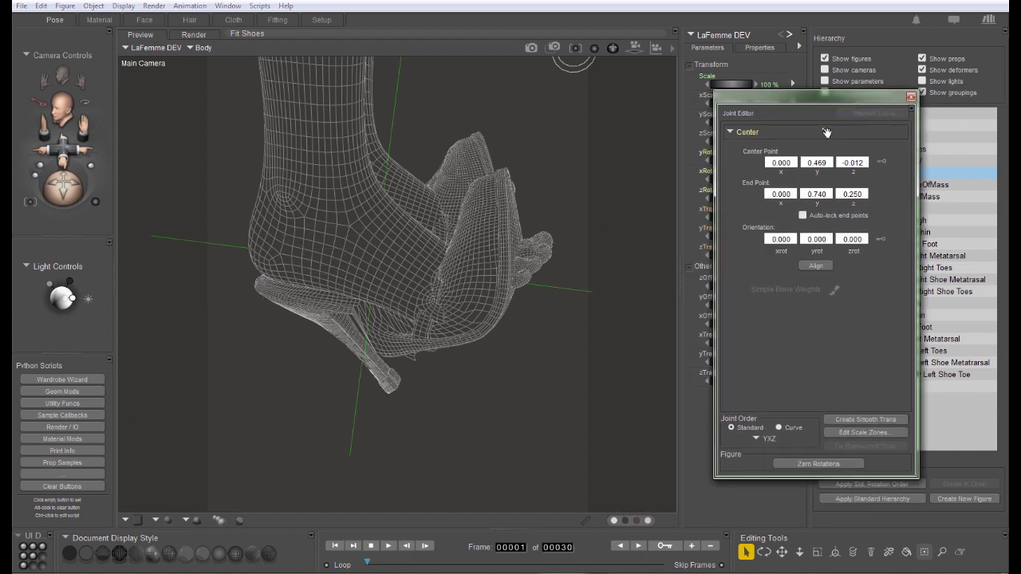
drag(832, 95, 792, 80)
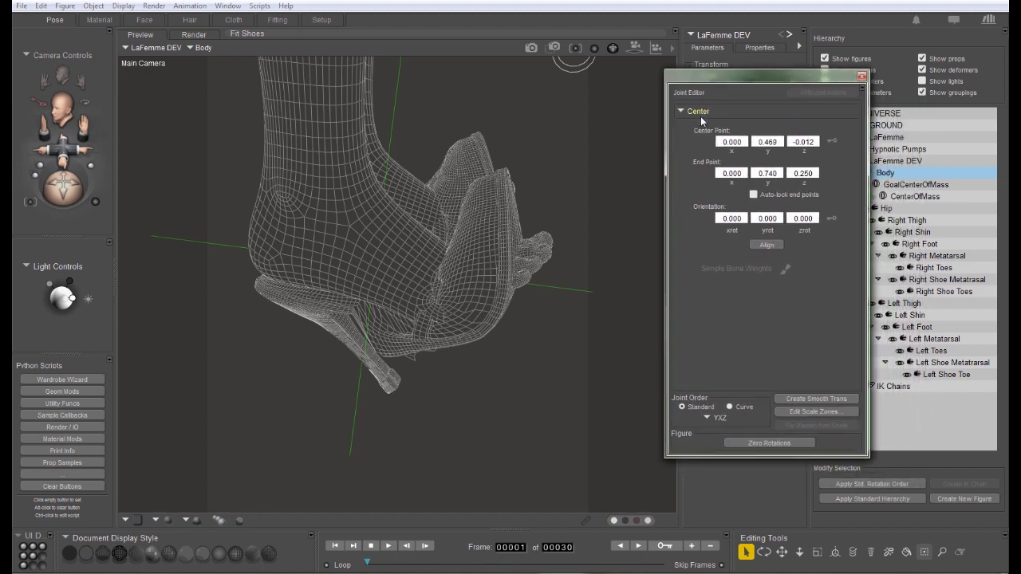
click(315, 302)
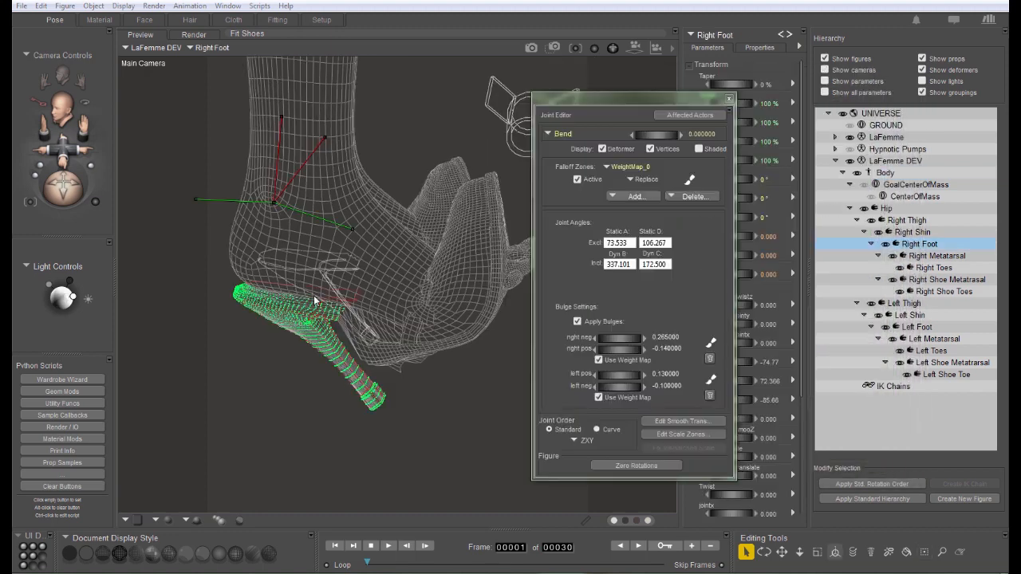
- Select the Right Foot of the LaFemme figure and set its Bend to 4 degrees, keeping the Joint Editor clear of the foot
click(279, 241)
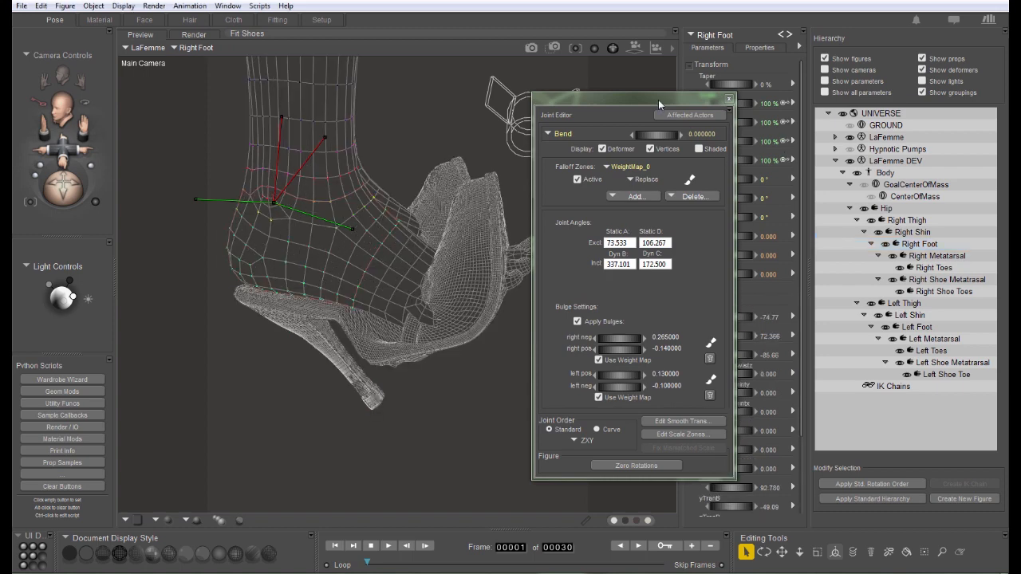
drag(658, 100, 597, 87)
mouse_move(729, 199)
mouse_down()
mouse_move(746, 200)
mouse_move(722, 197)
mouse_up()
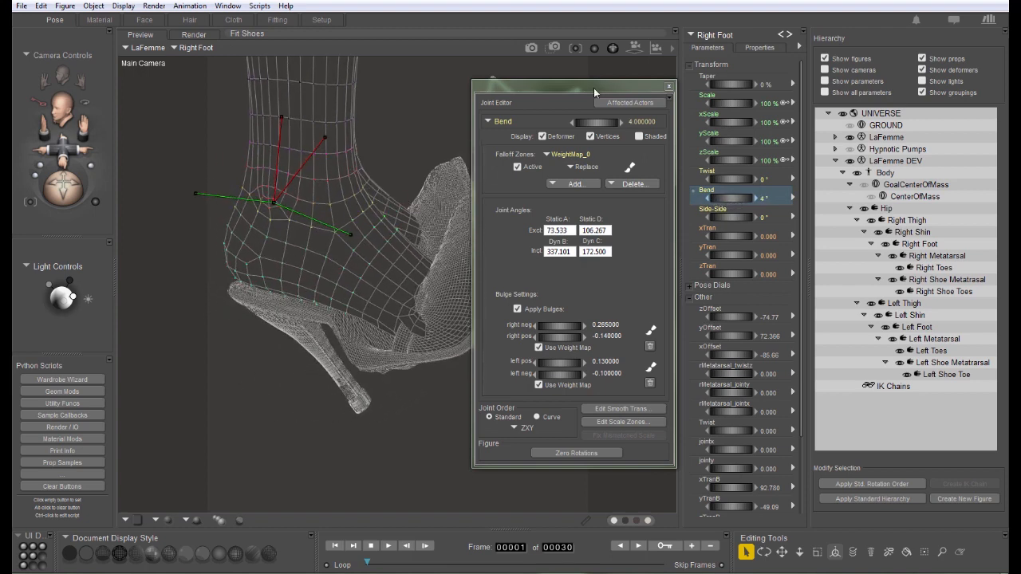
drag(593, 88, 681, 86)
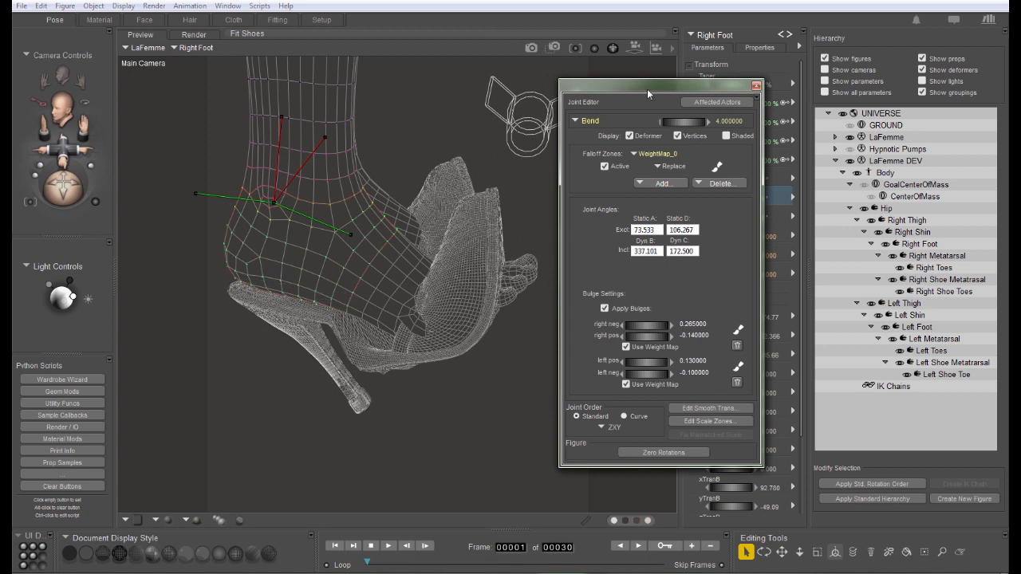
drag(649, 86, 671, 83)
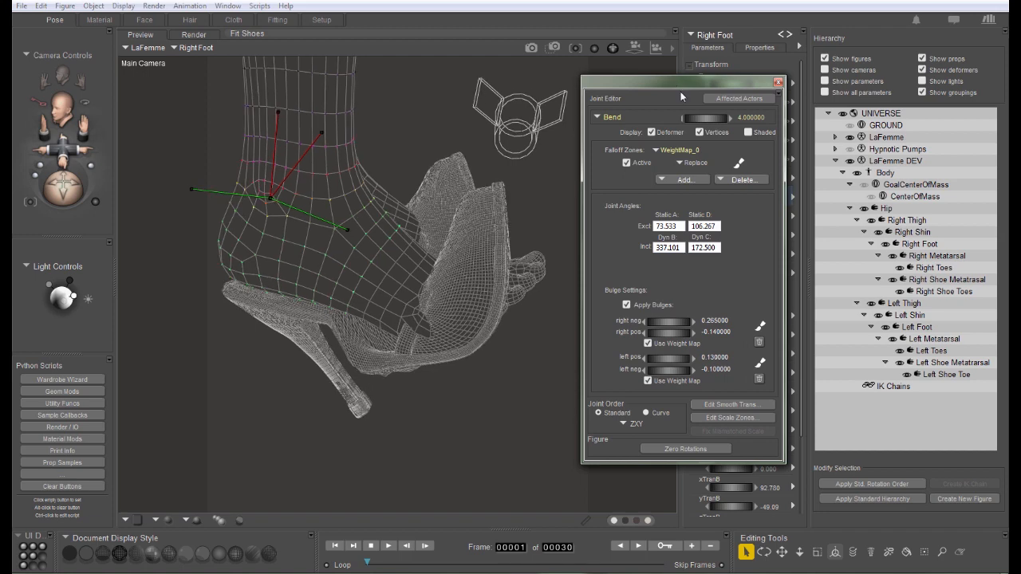
- Inspect the Left Metatarsal, Right Metatarsal and Right Shoe Metatrasal joint influences, and check which actors the Right Metatarsal affects
click(934, 339)
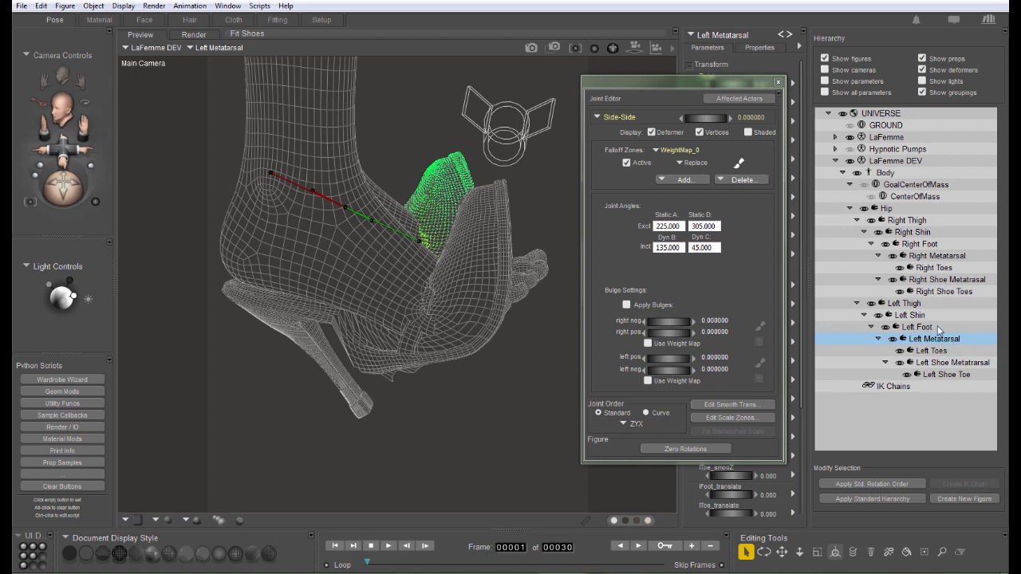
click(945, 256)
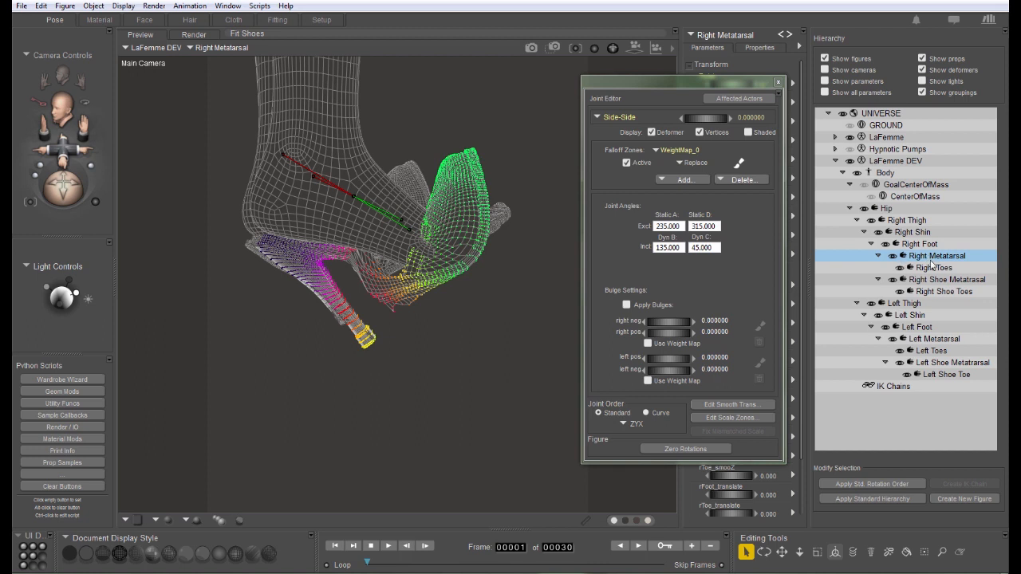
drag(855, 262, 933, 281)
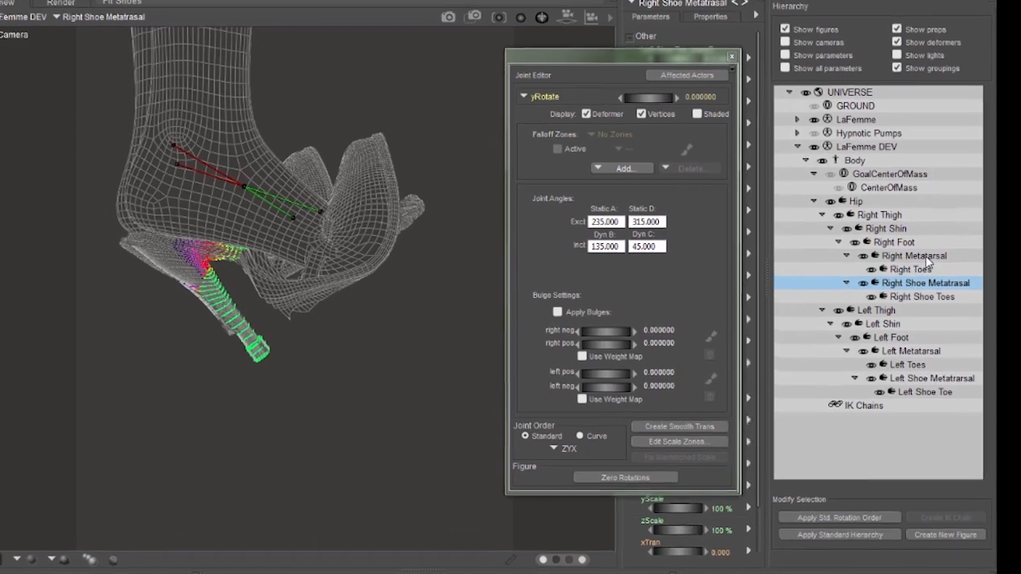
click(953, 256)
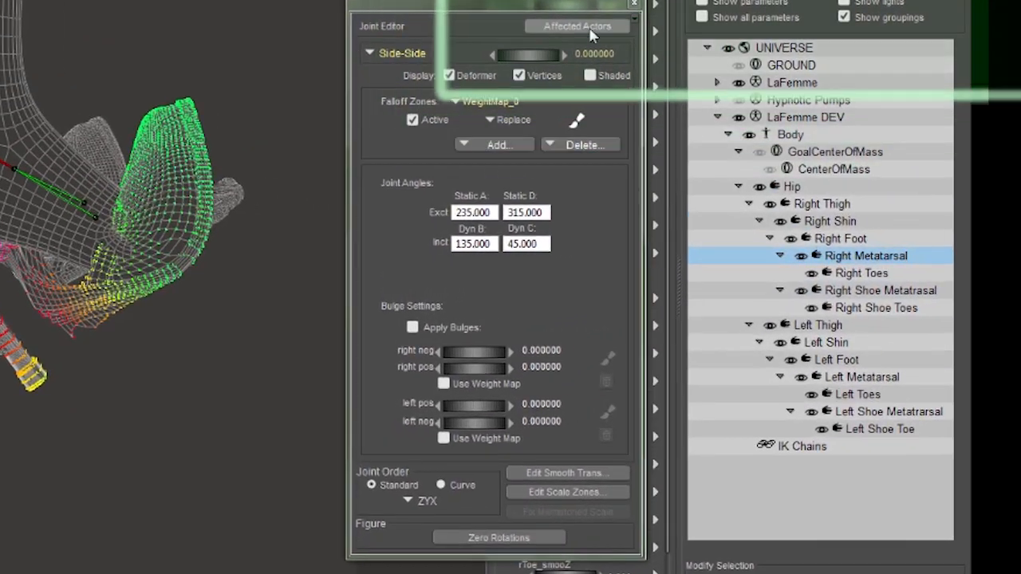
click(641, 51)
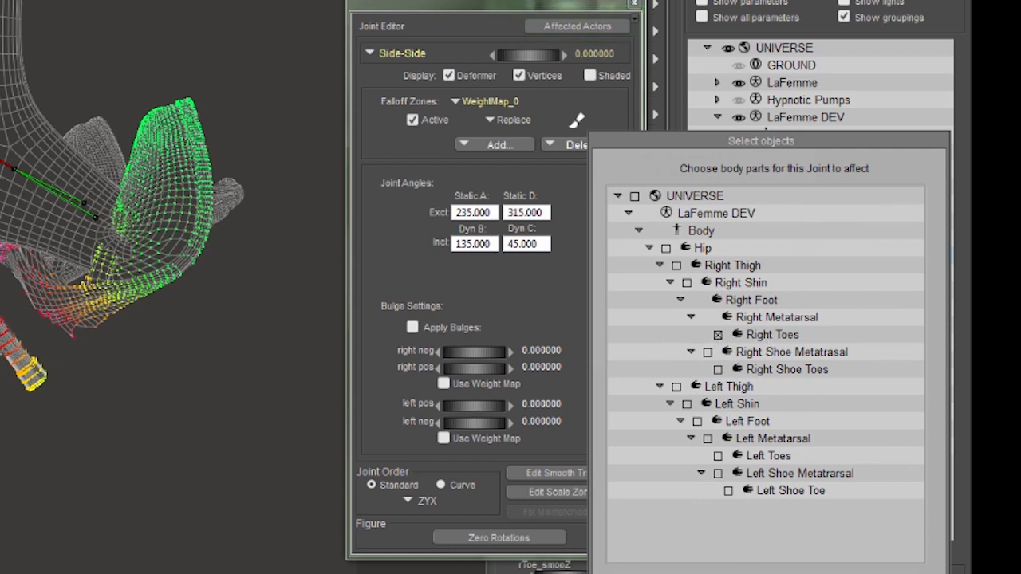
click(845, 572)
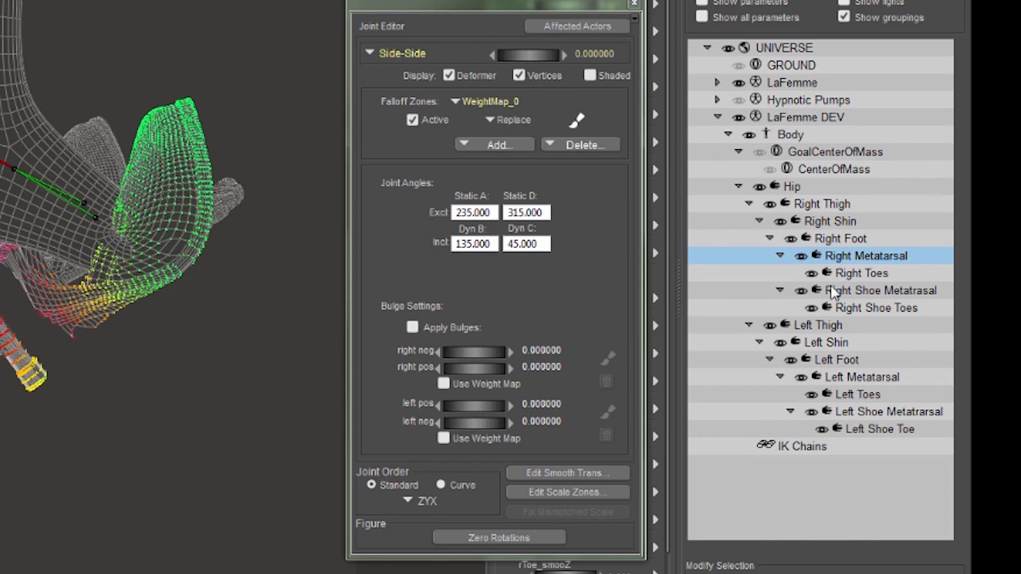
- Add Right Metatarsal and Right Toes to the body parts affected by the Right Shoe Metatrasal joint
click(870, 292)
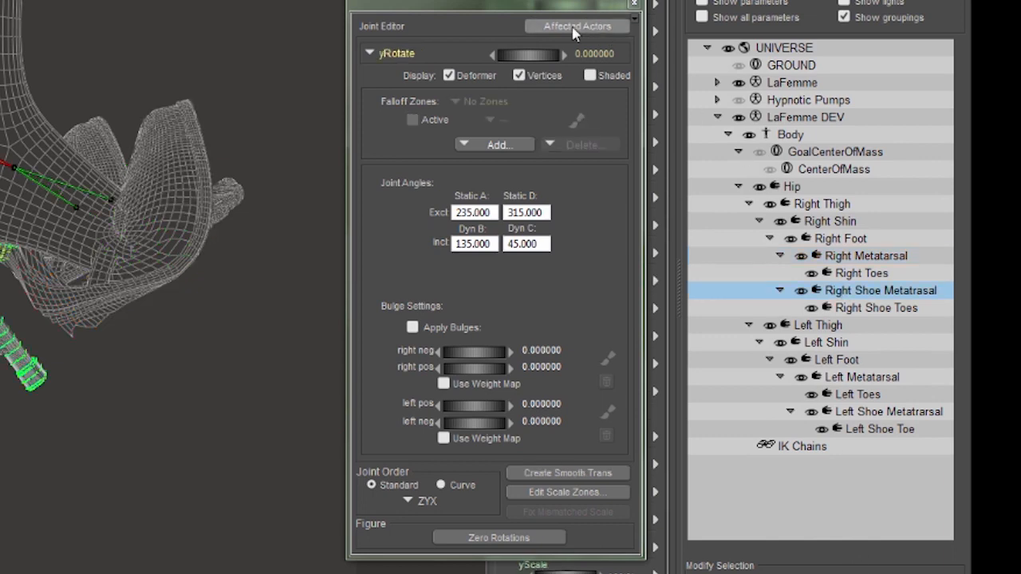
click(575, 29)
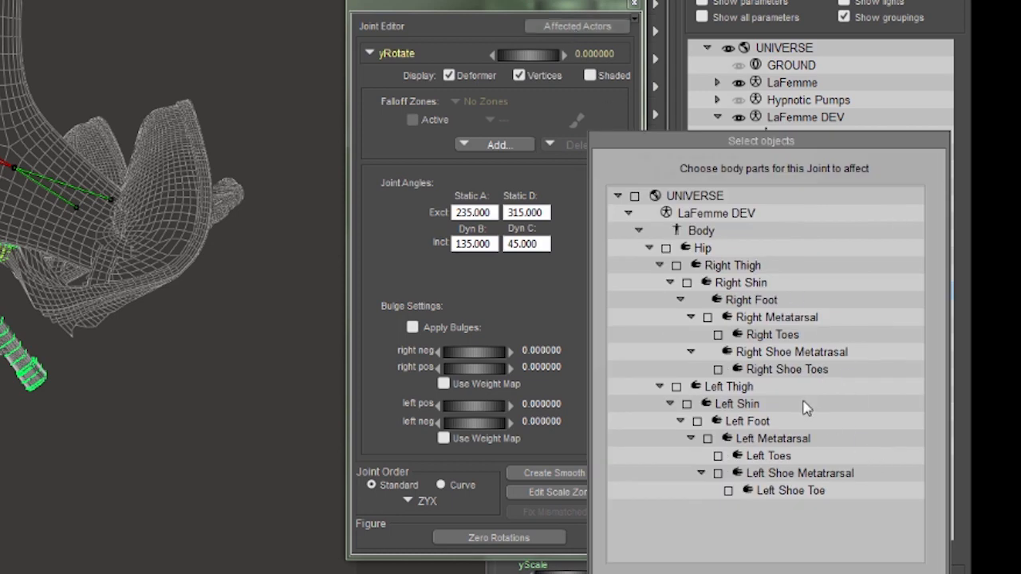
click(708, 317)
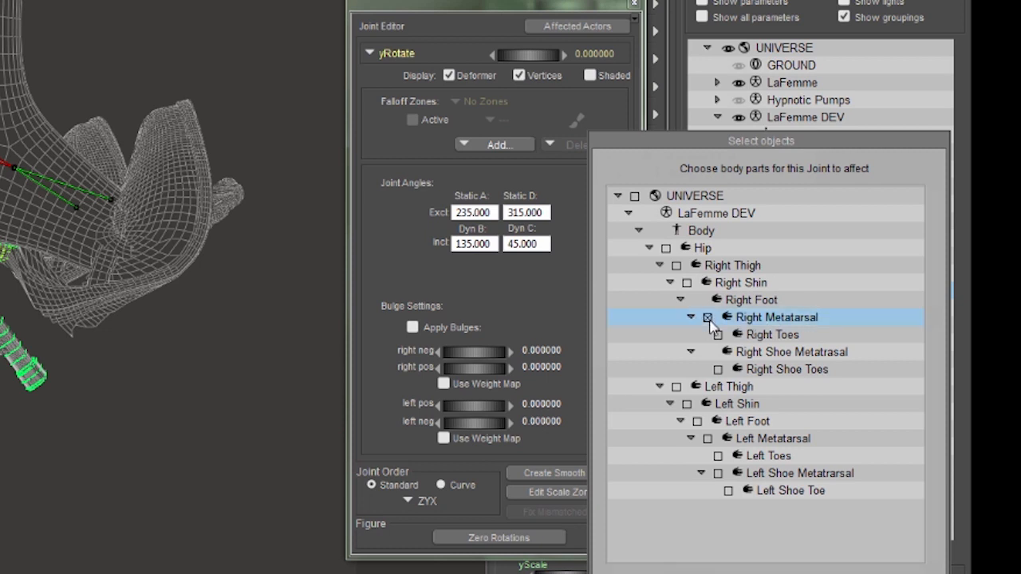
click(717, 335)
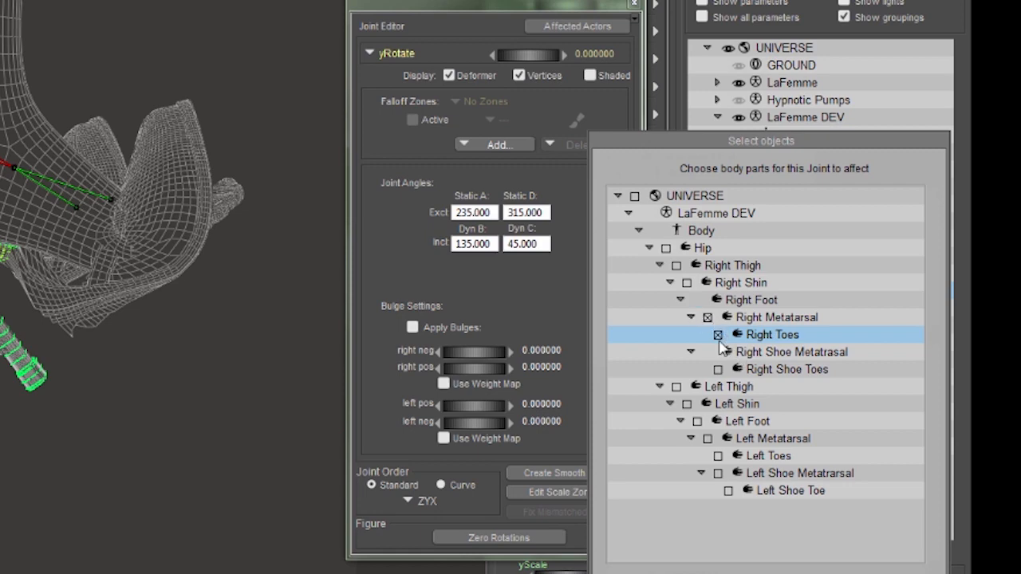
click(885, 573)
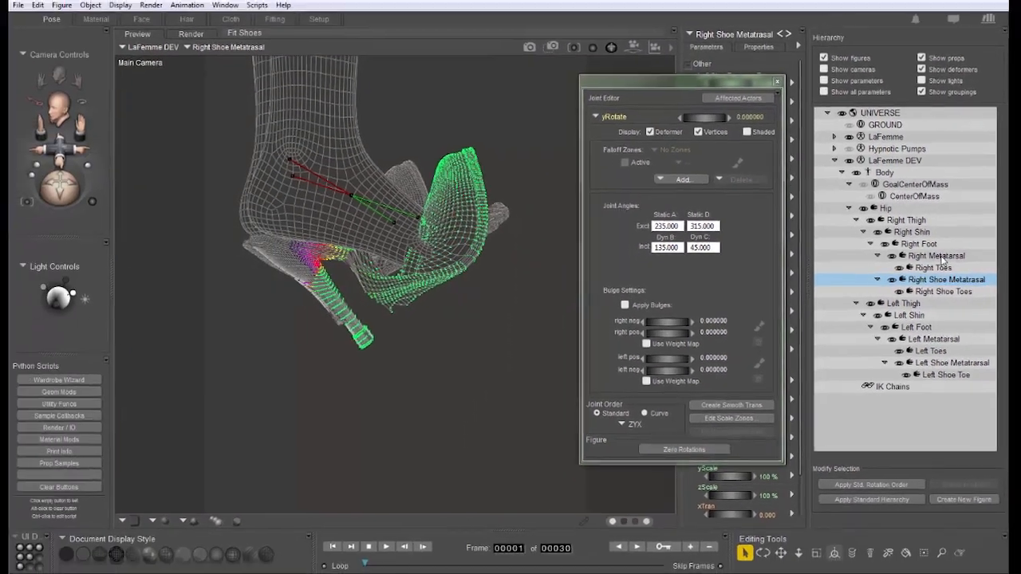
- Compare how the Right Metatarsal and Right Shoe Metatrasal joints influence the right shoe's vertices
click(920, 258)
click(941, 256)
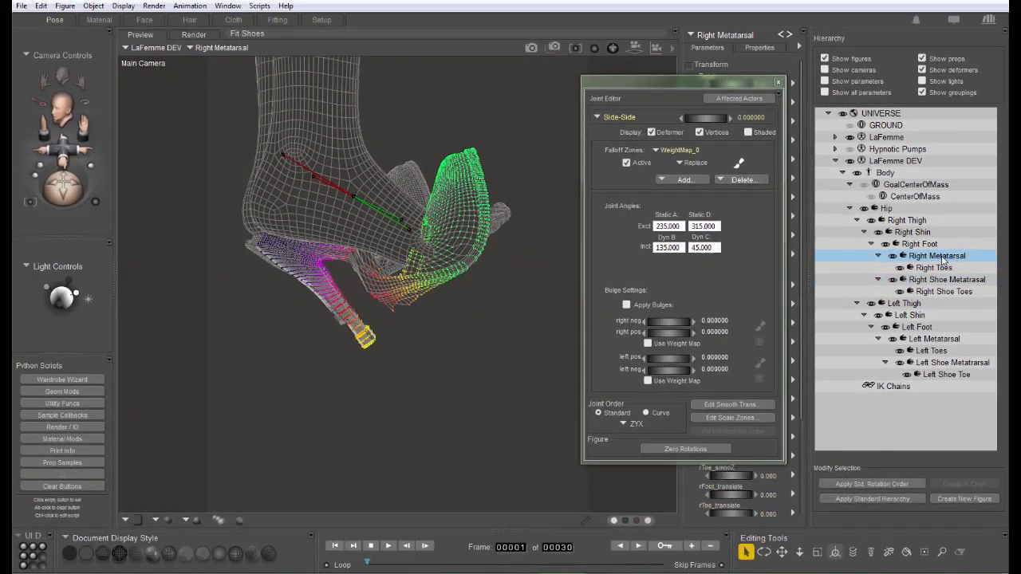
click(946, 281)
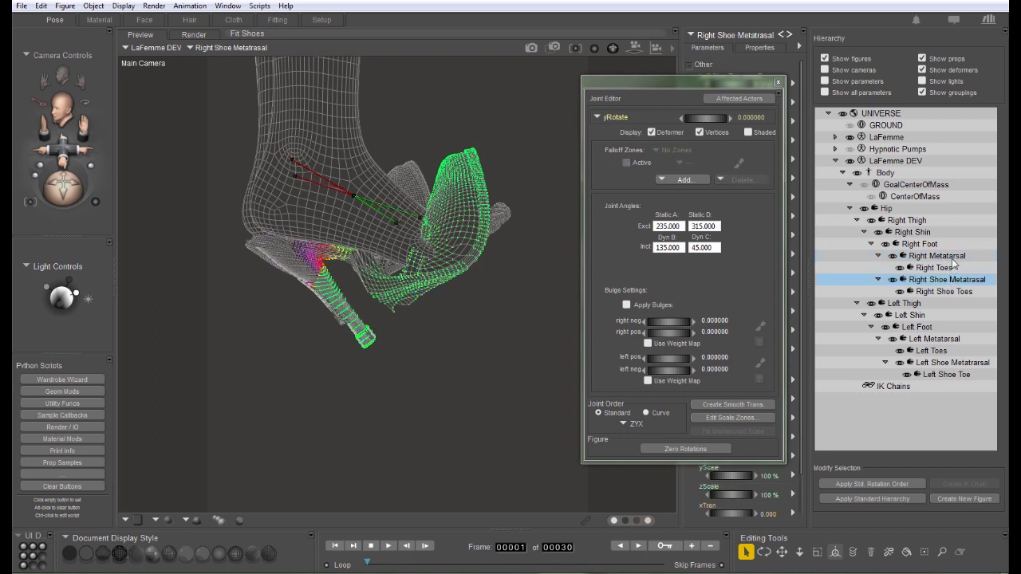
click(952, 248)
click(949, 257)
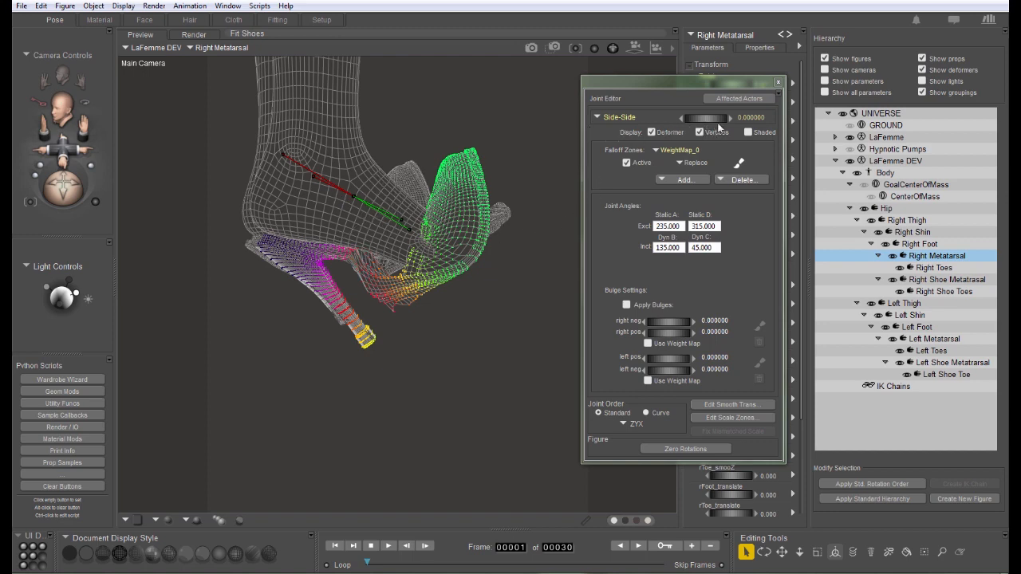
scroll(682, 137, up, 5)
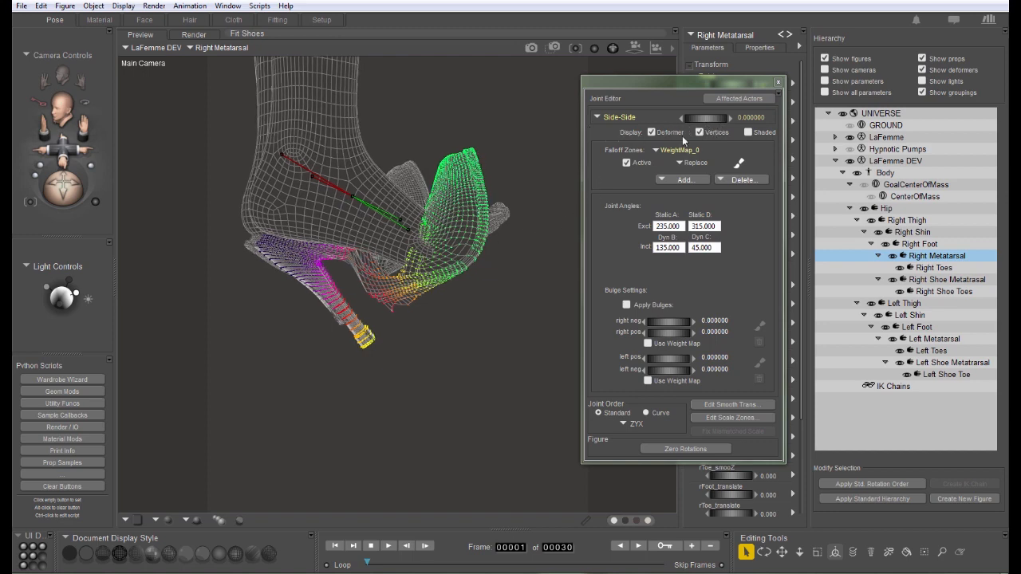
scroll(682, 136, up, 3)
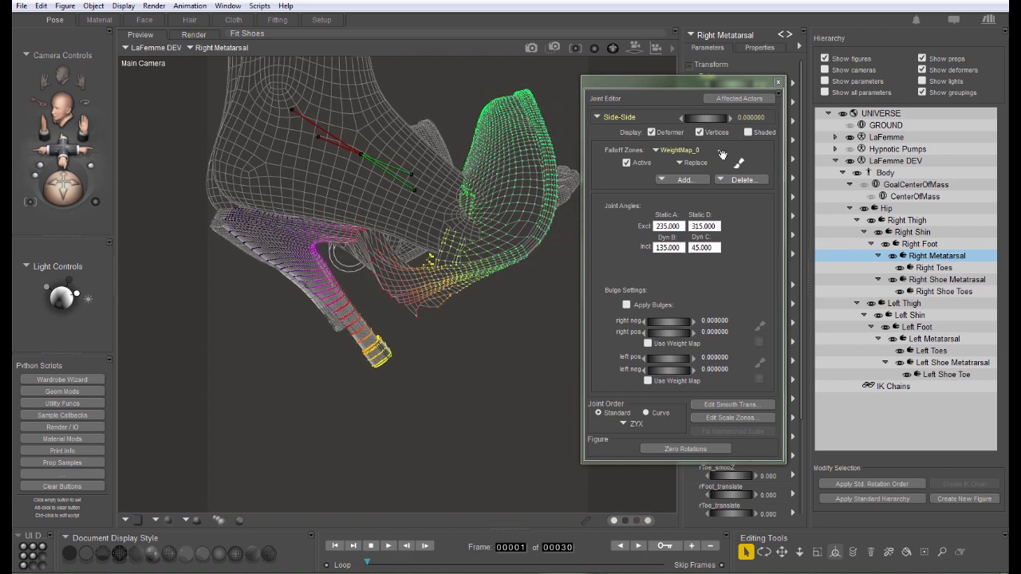
- Display the Right Metatarsal's Bend joint, test it at -9 degrees and undo the test bend
click(599, 120)
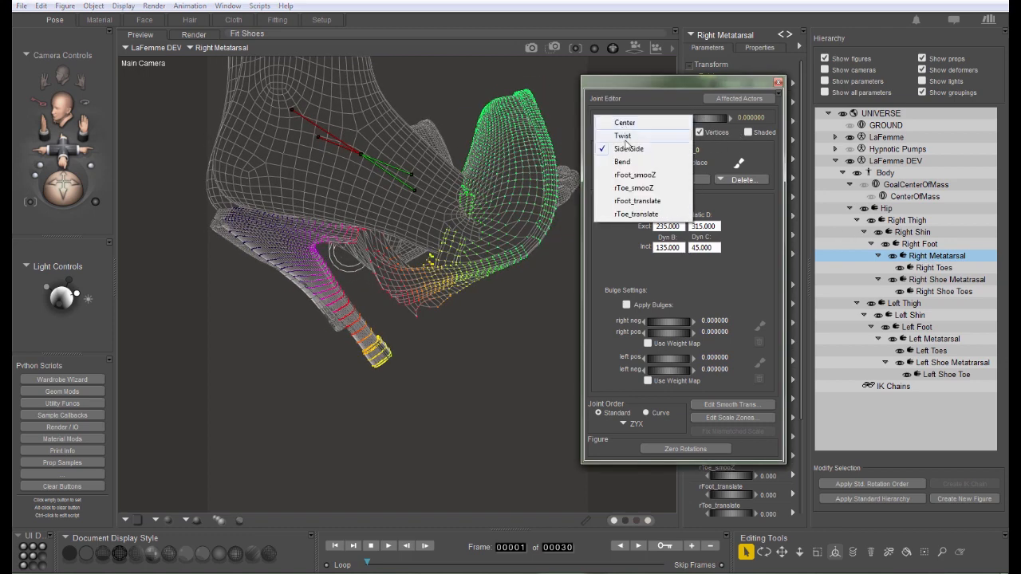
click(639, 164)
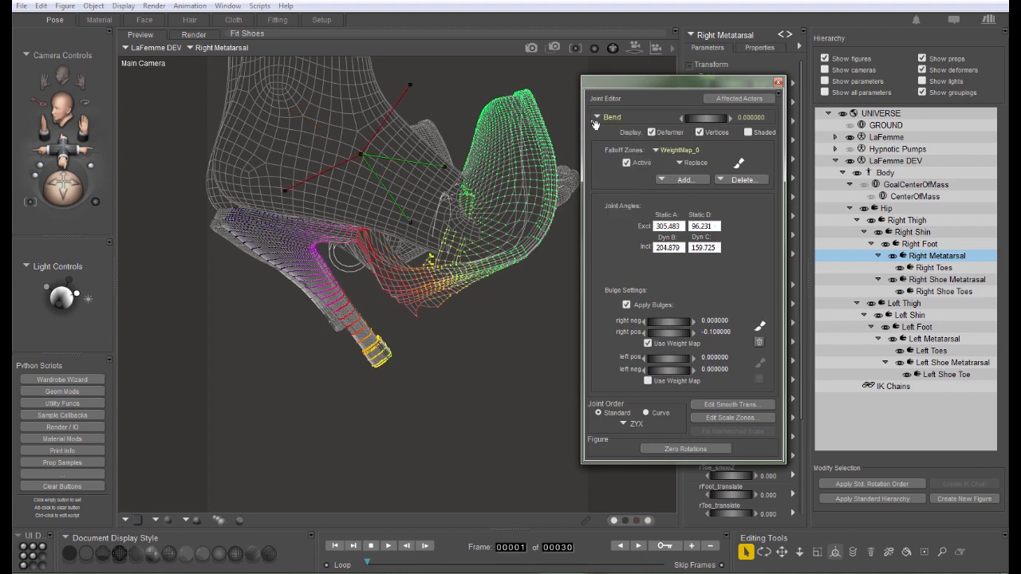
drag(706, 120, 710, 126)
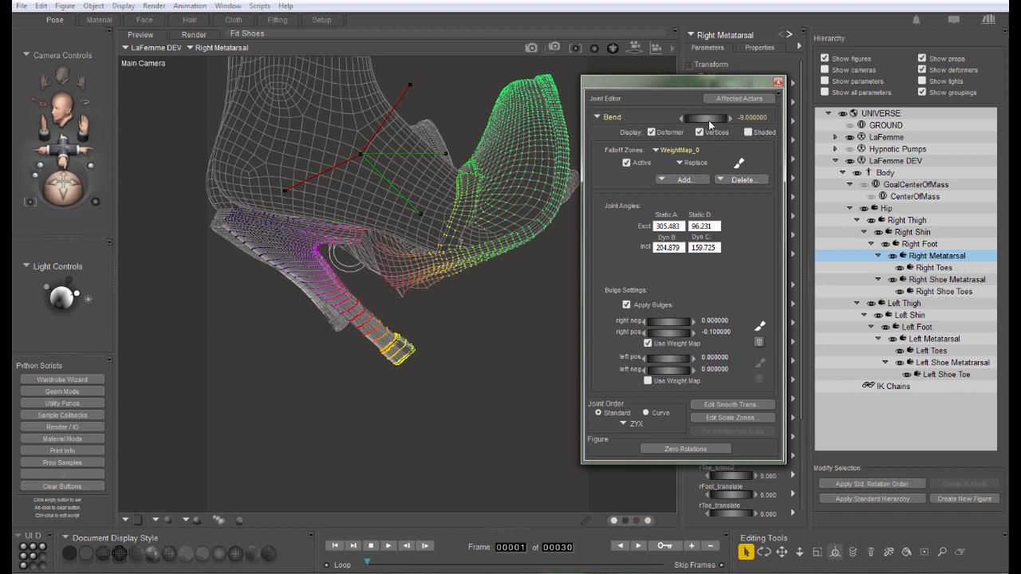
key(ctrl+z)
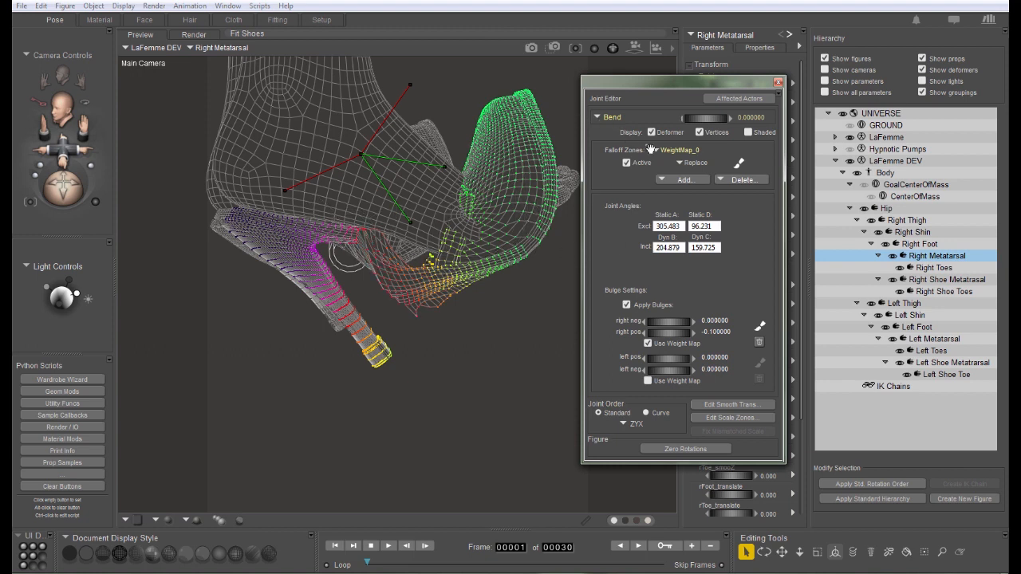
- Copy the vertex weights from the Right Metatarsal's Bend weight map
click(738, 162)
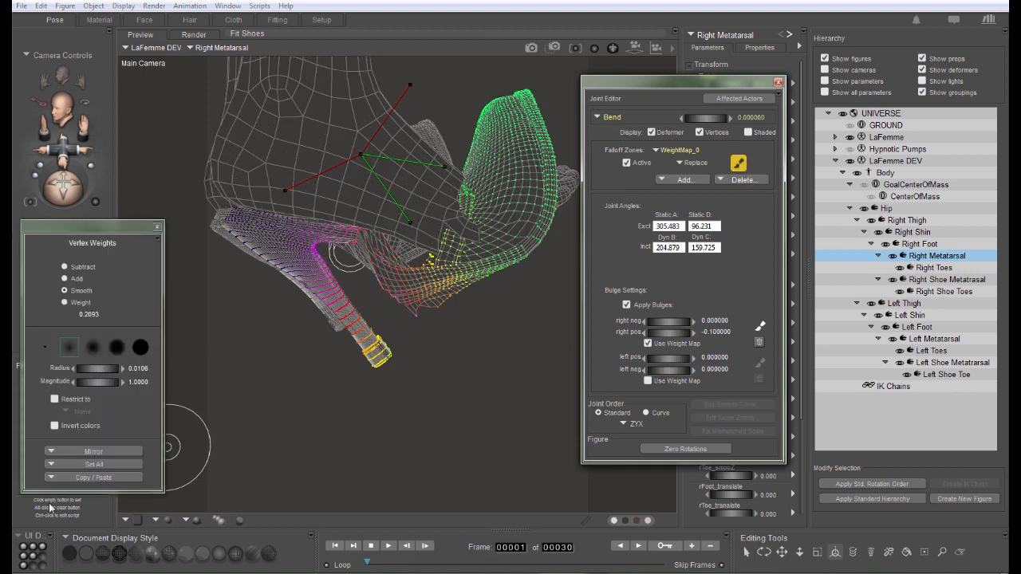
click(88, 477)
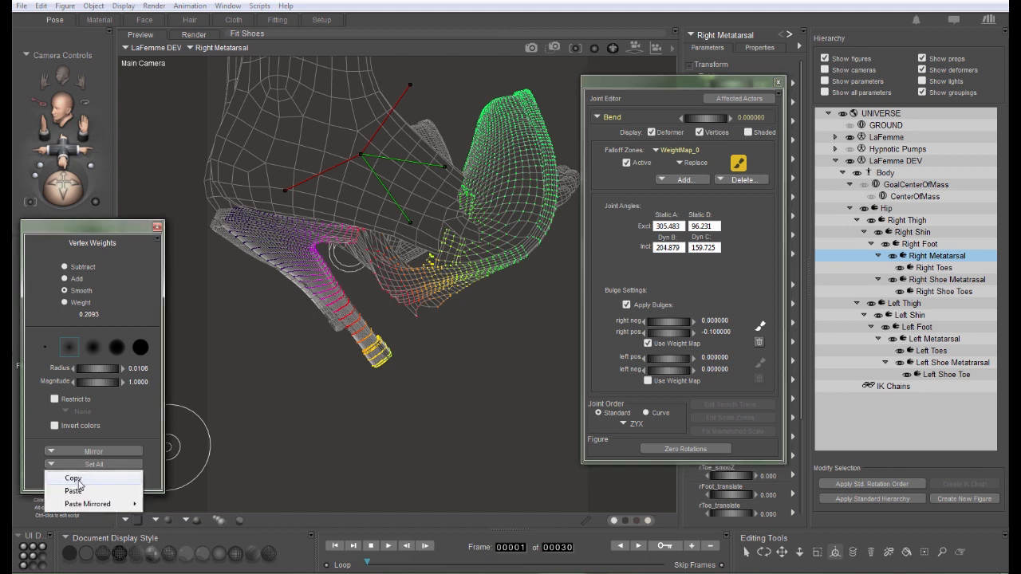
click(79, 483)
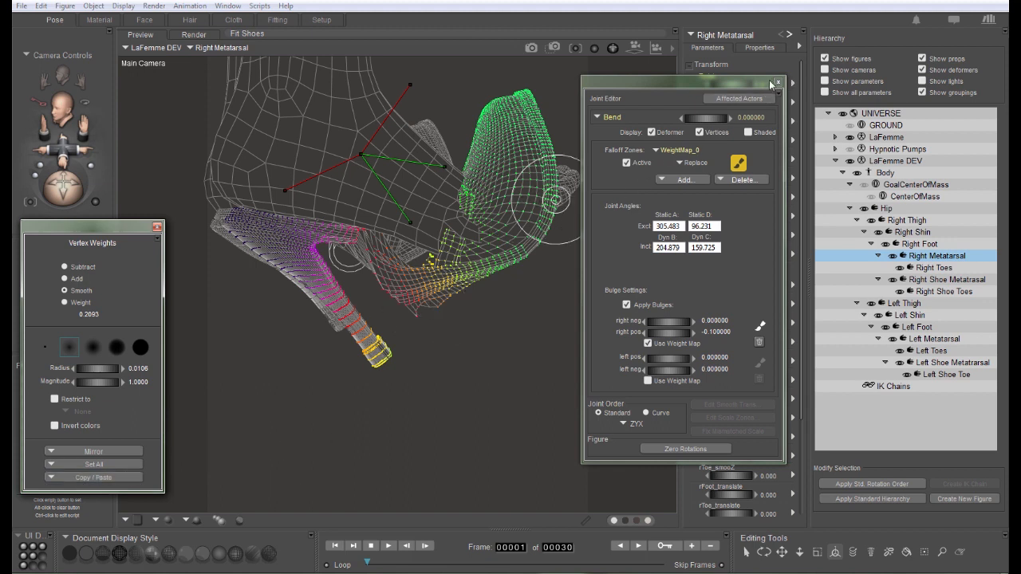
- Merge the Right Shoe Metatrasal's xRotate zones to a weight map and paste the copied Right Metatarsal Bend weights into it
click(923, 280)
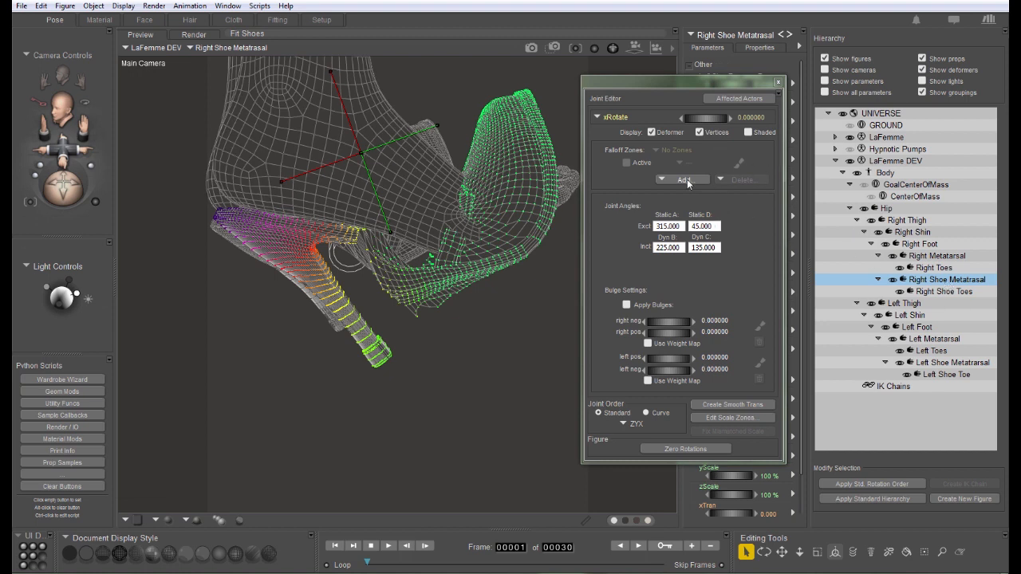
click(684, 180)
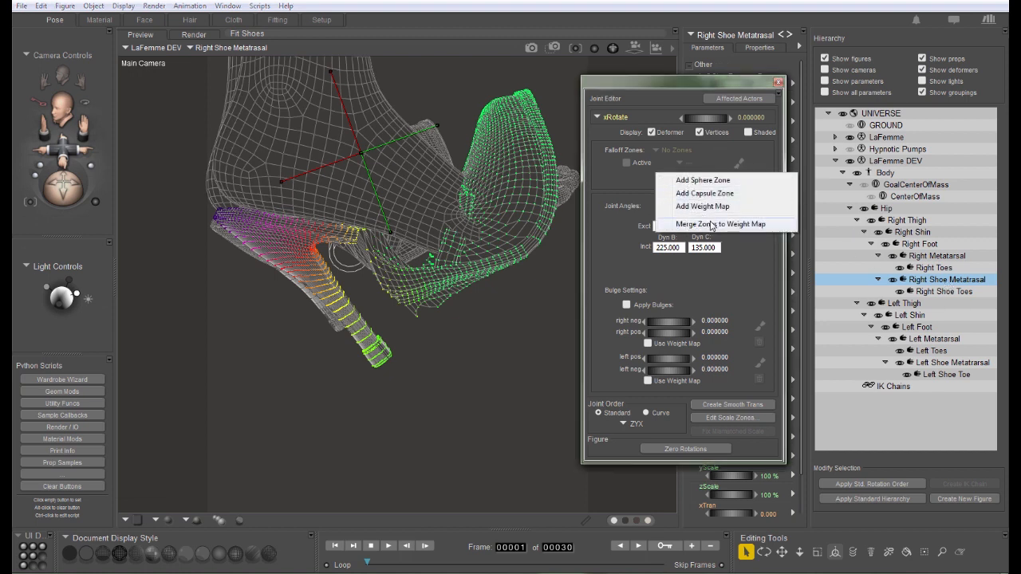
click(712, 224)
click(737, 163)
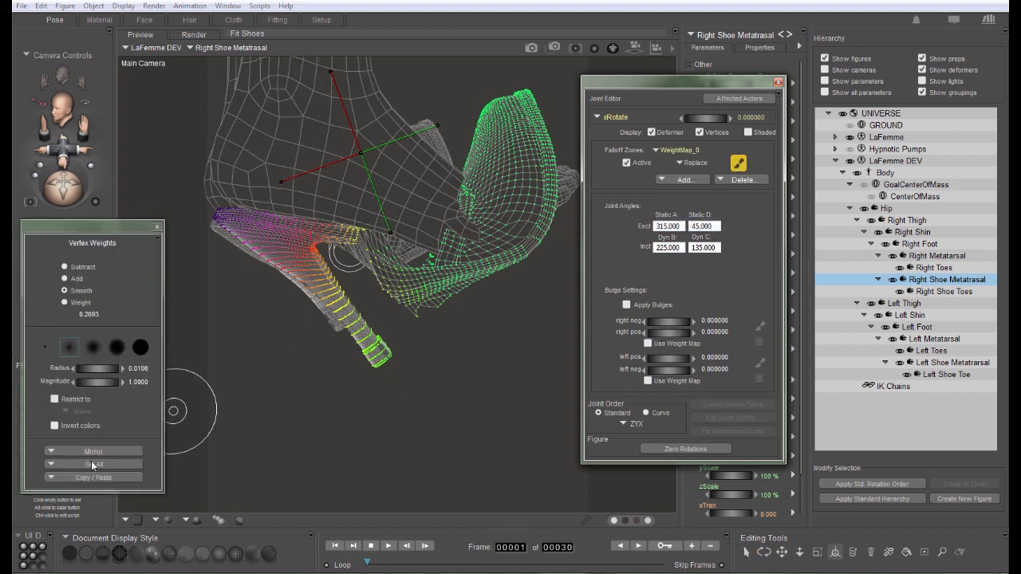
click(95, 477)
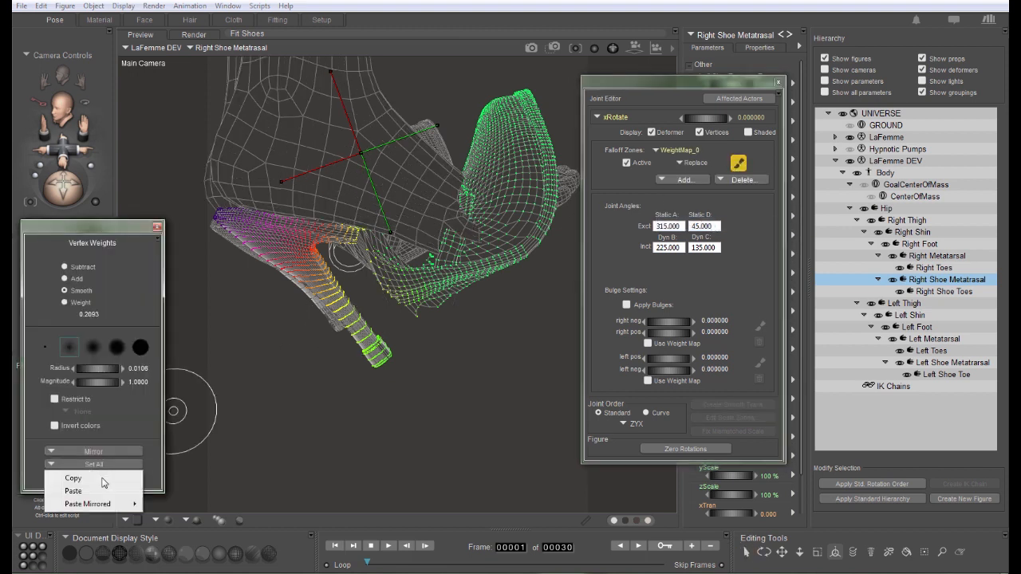
click(90, 492)
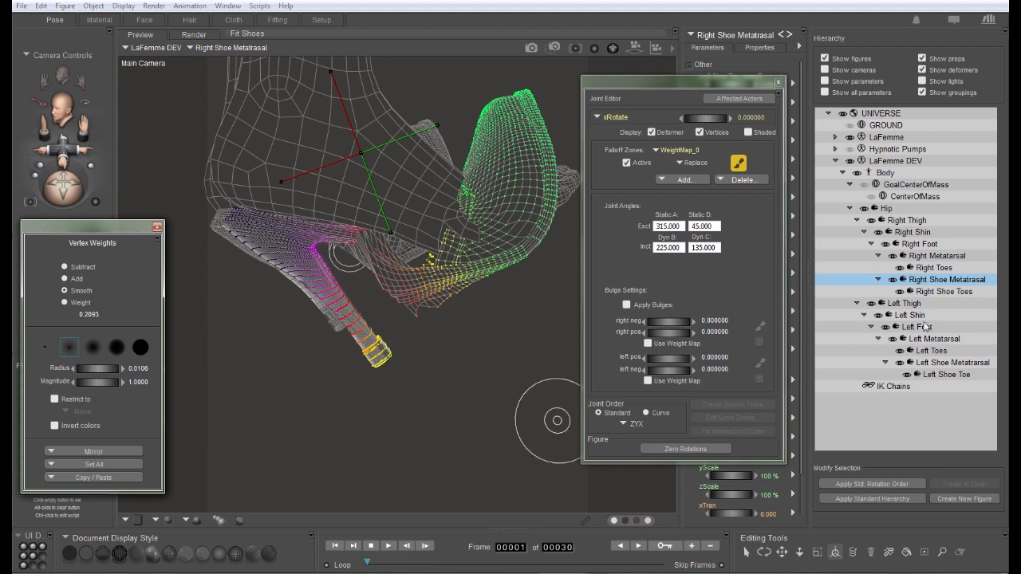
- Clear all vertex weights in the Right Metatarsal's Bend weight map
click(937, 256)
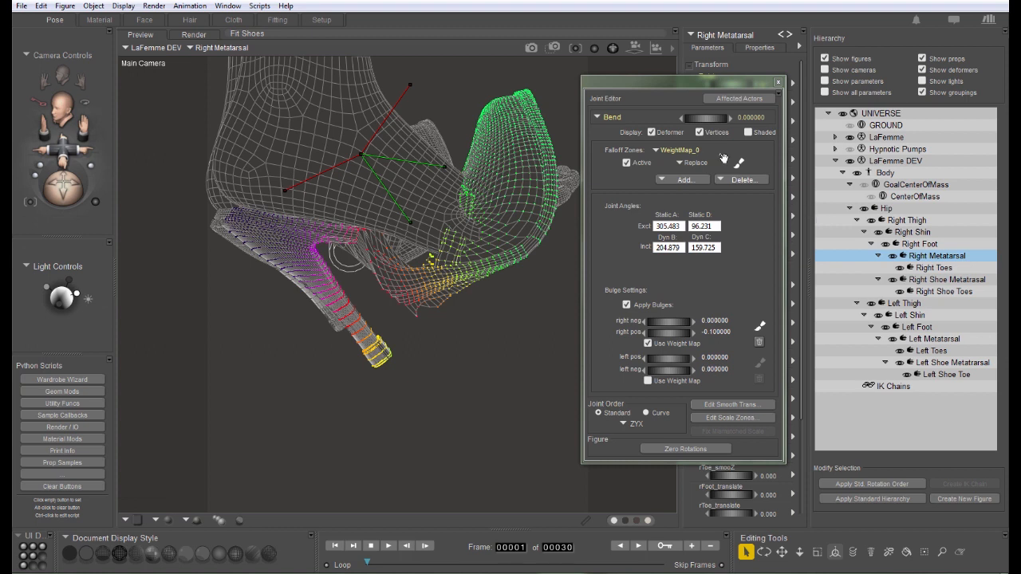
click(738, 164)
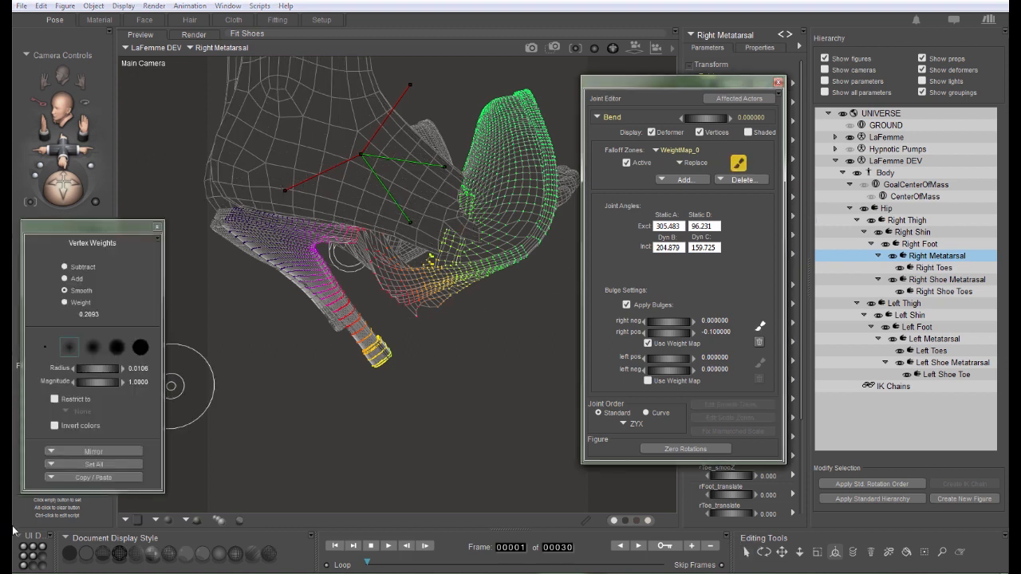
click(101, 478)
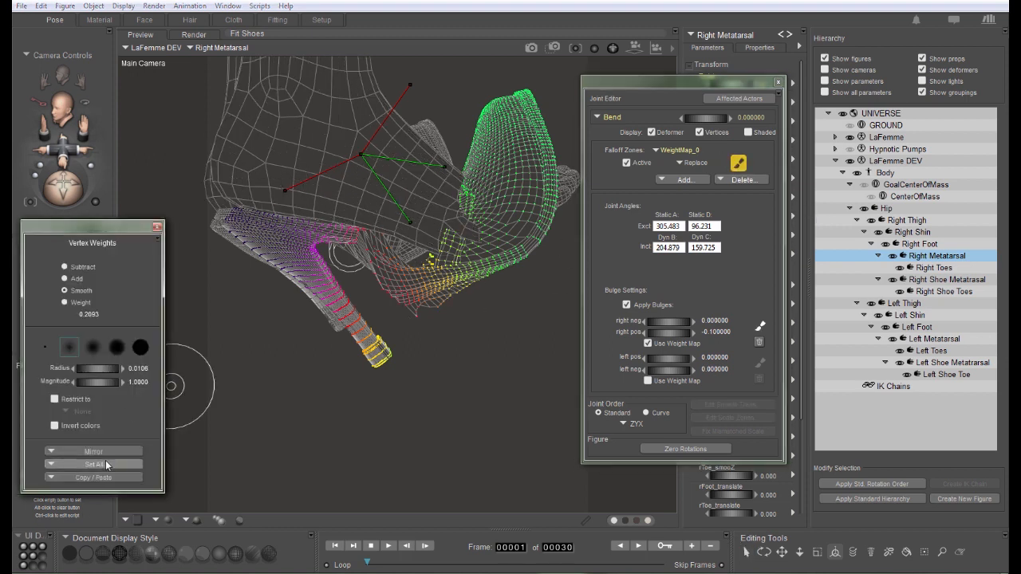
click(95, 469)
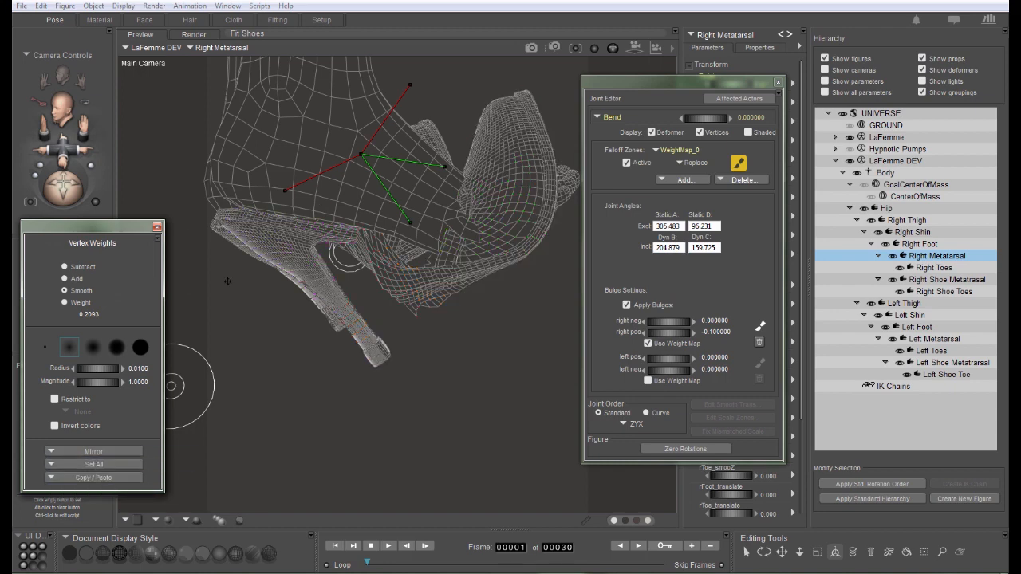
- Clear all vertex weights in the Right Metatarsal's Side-Side weight map
click(619, 121)
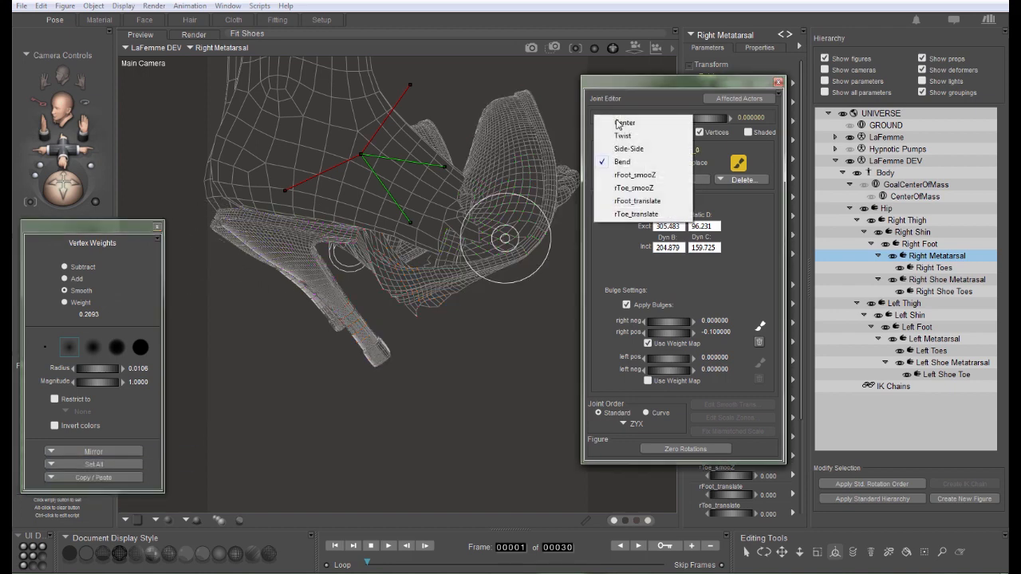
click(626, 151)
click(738, 164)
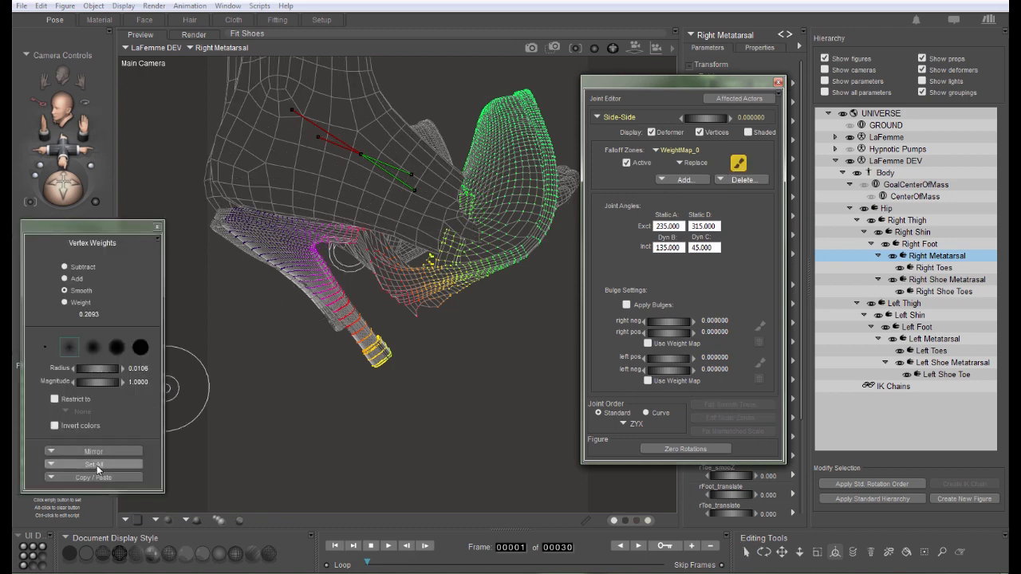
click(96, 465)
click(76, 461)
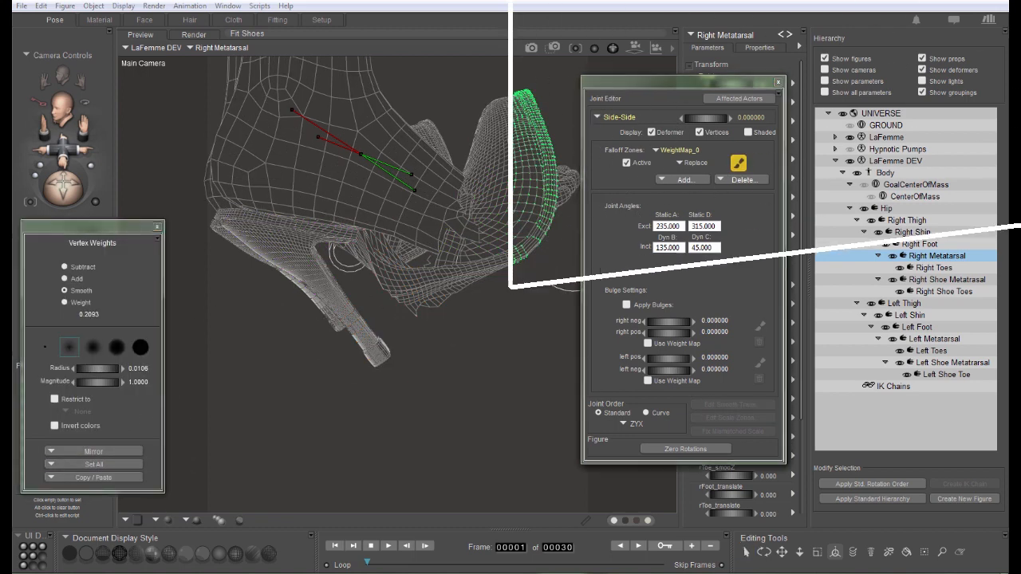
- Switch the Right Metatarsal's joint editing to its rFoot_translate deformer and check the geometry of the Right Foot and Right Metatarsal
click(618, 117)
click(645, 187)
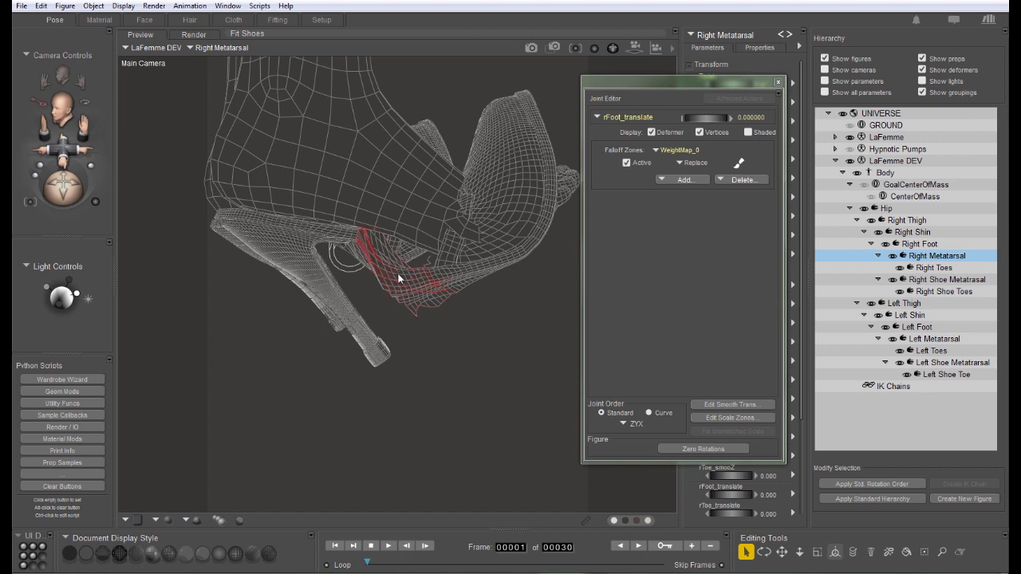
click(919, 244)
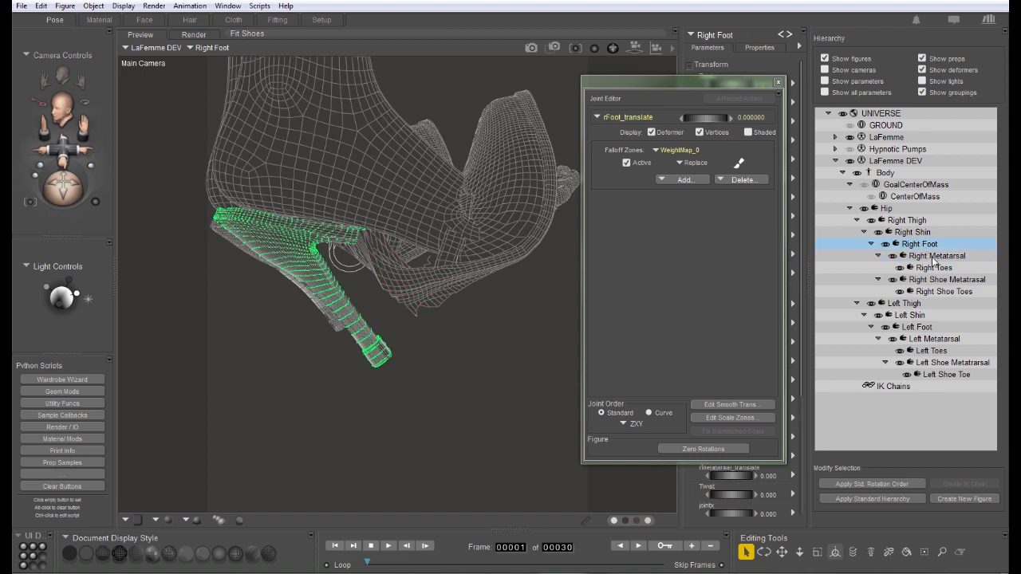
click(932, 256)
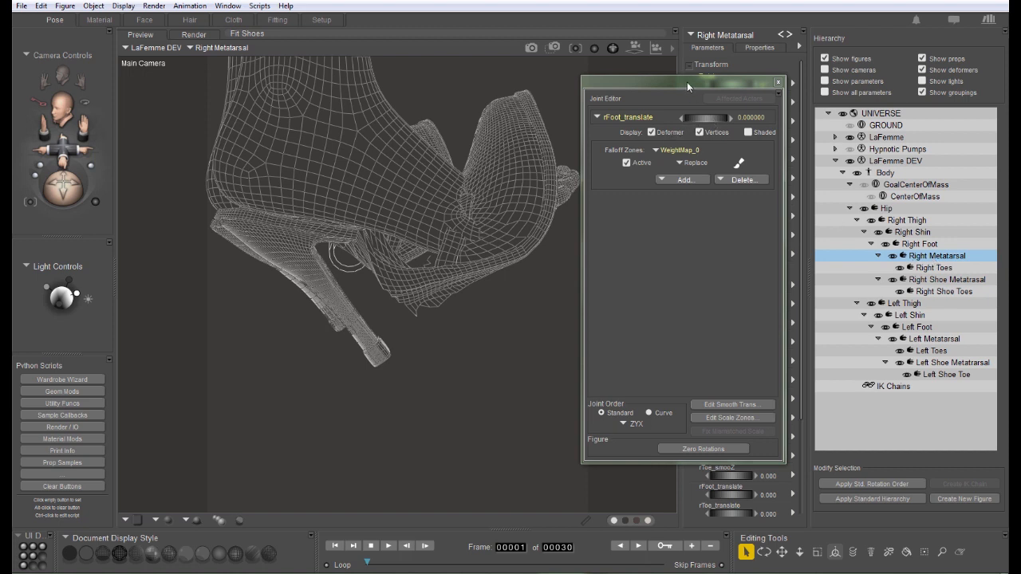
- Test the Right Metatarsal's Bend and undo the change
drag(687, 82, 581, 82)
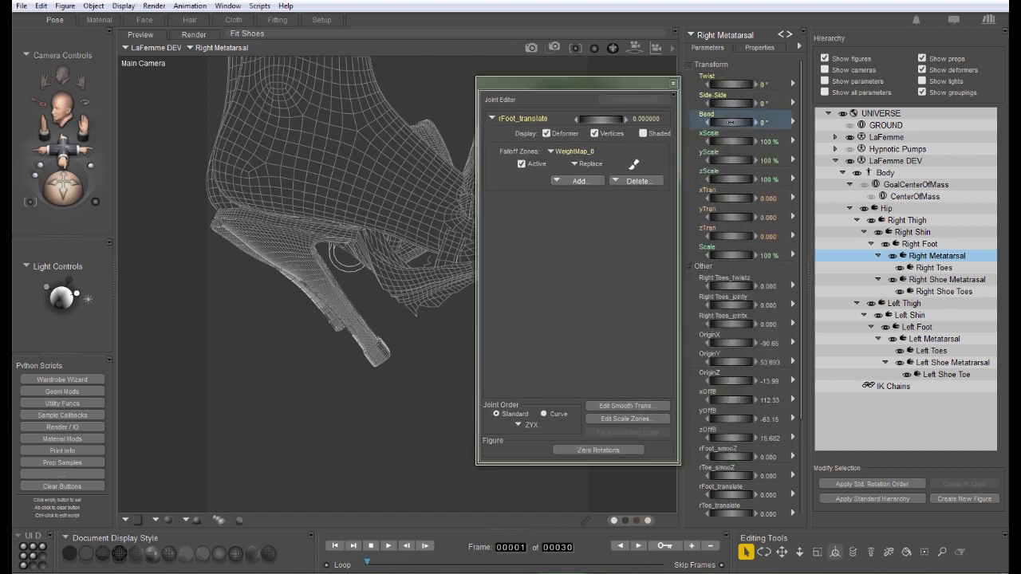
drag(730, 122, 883, 133)
drag(734, 122, 768, 128)
key(ctrl+z)
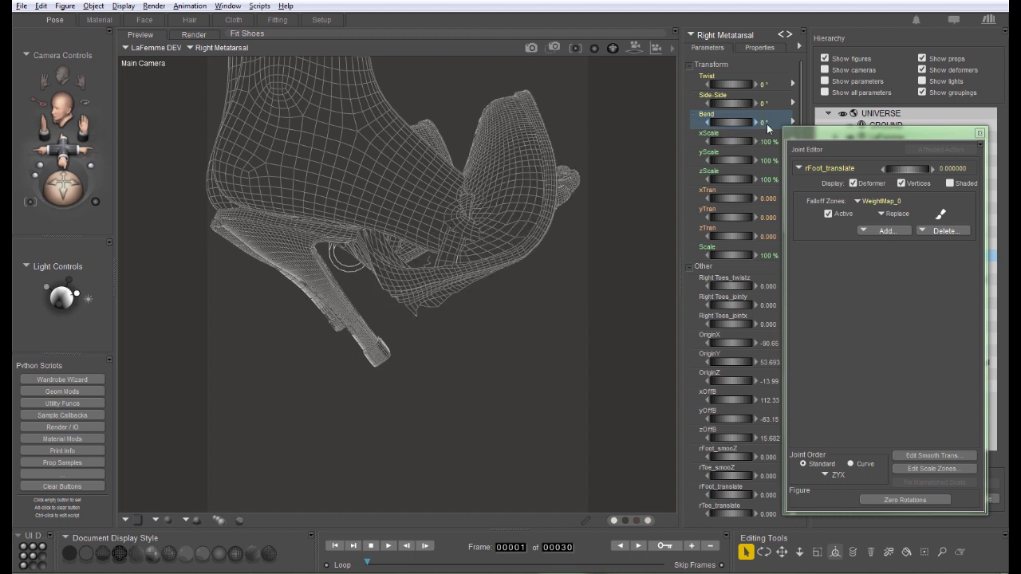
drag(894, 140, 769, 124)
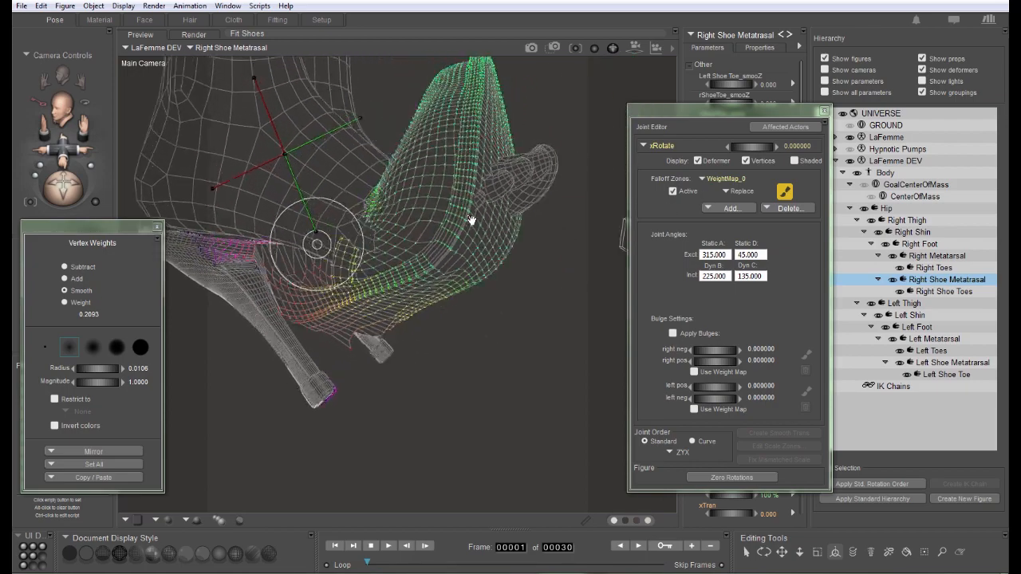
- Copy the vertex weights from the Right Toes' Bend weight map
middle_drag(471, 220, 478, 216)
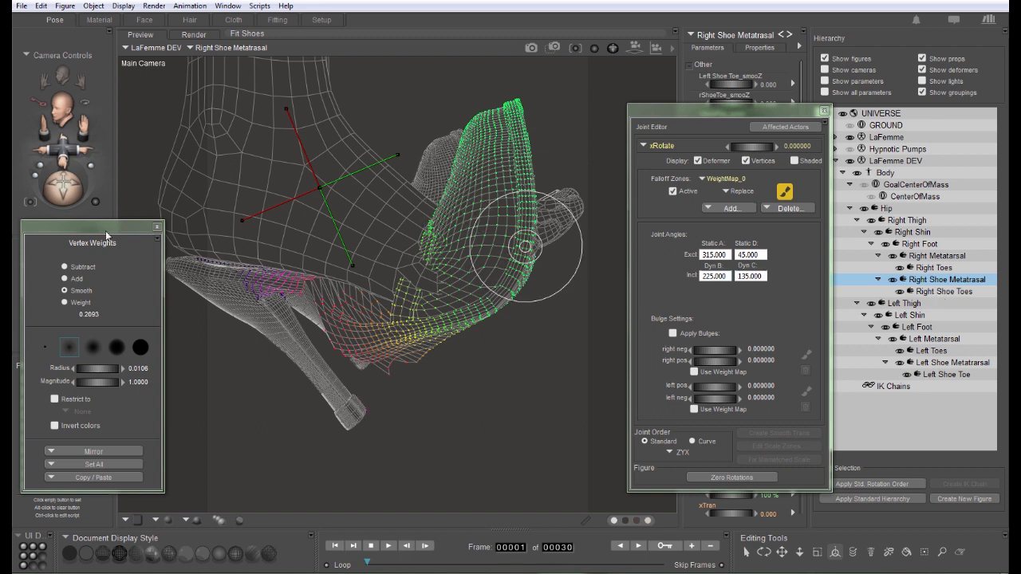
click(157, 227)
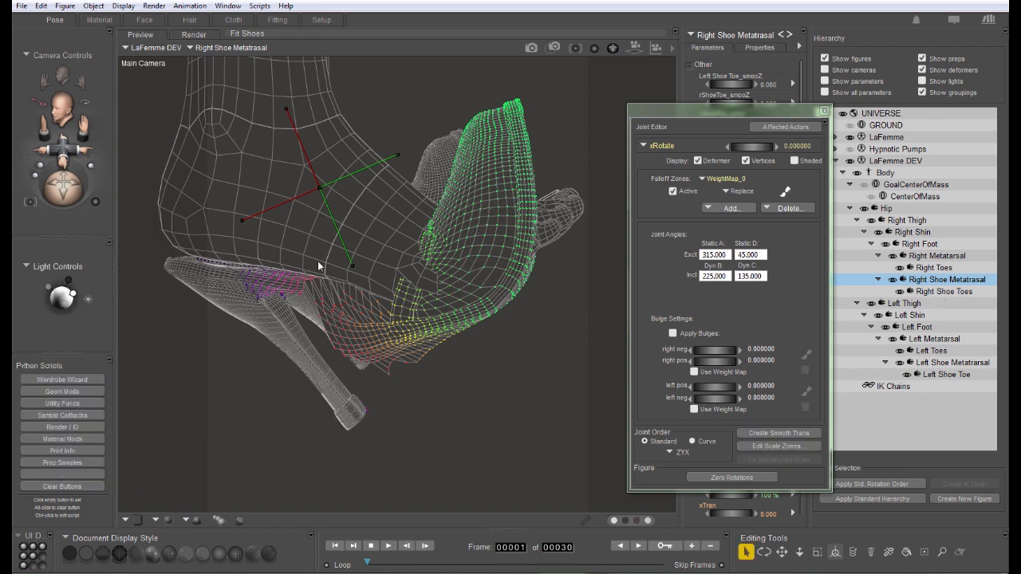
click(941, 269)
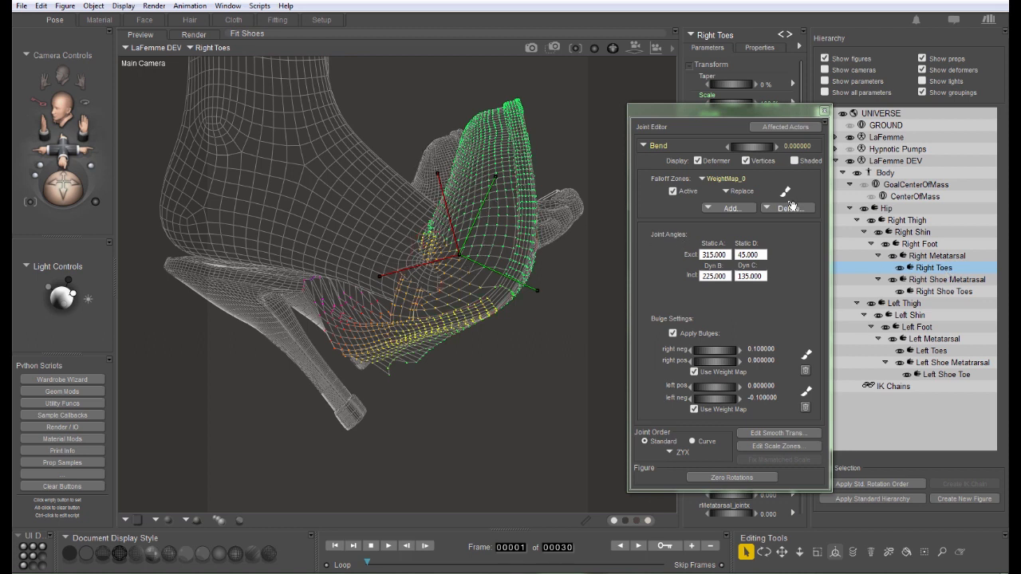
click(785, 192)
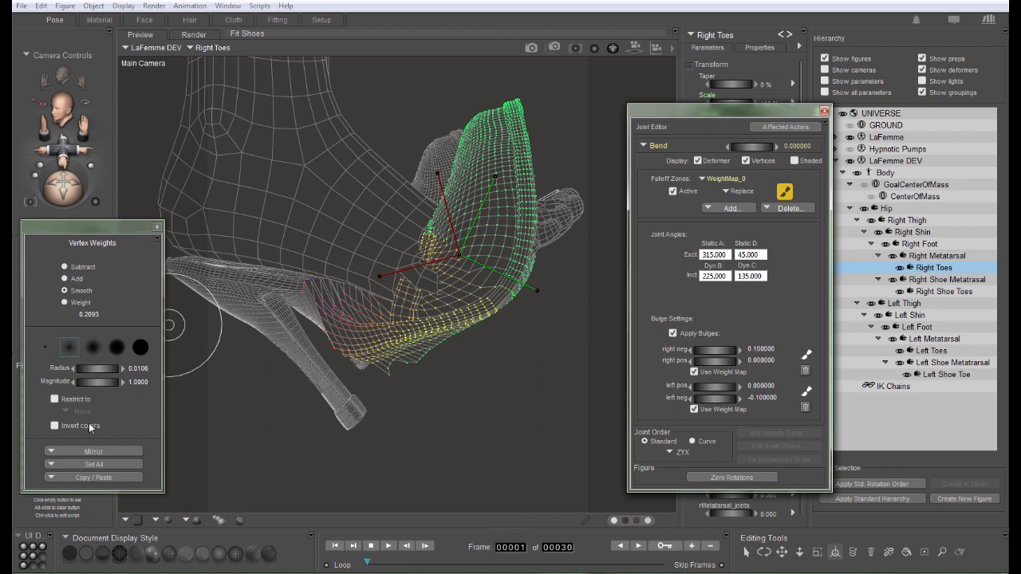
click(102, 478)
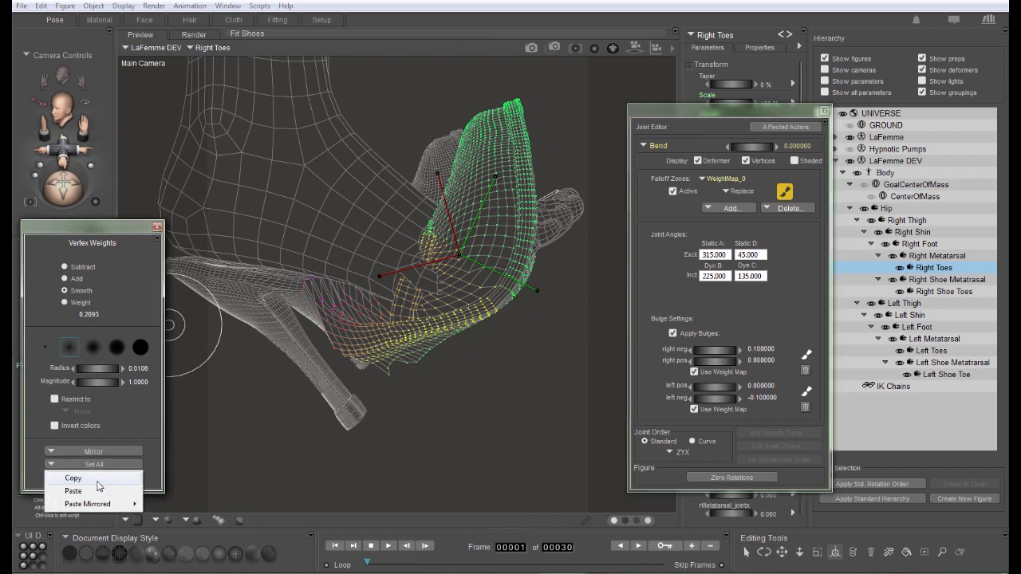
click(97, 484)
- Create a weight map for the Right Shoe Toes' xRotate and try to paste the copied Right Toes Bend weights into it
click(944, 292)
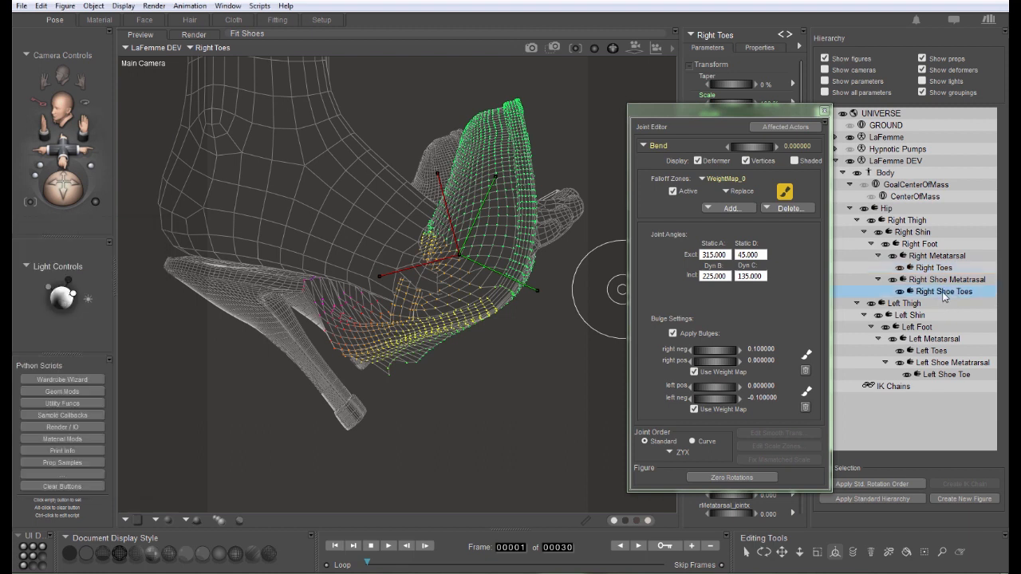
click(724, 208)
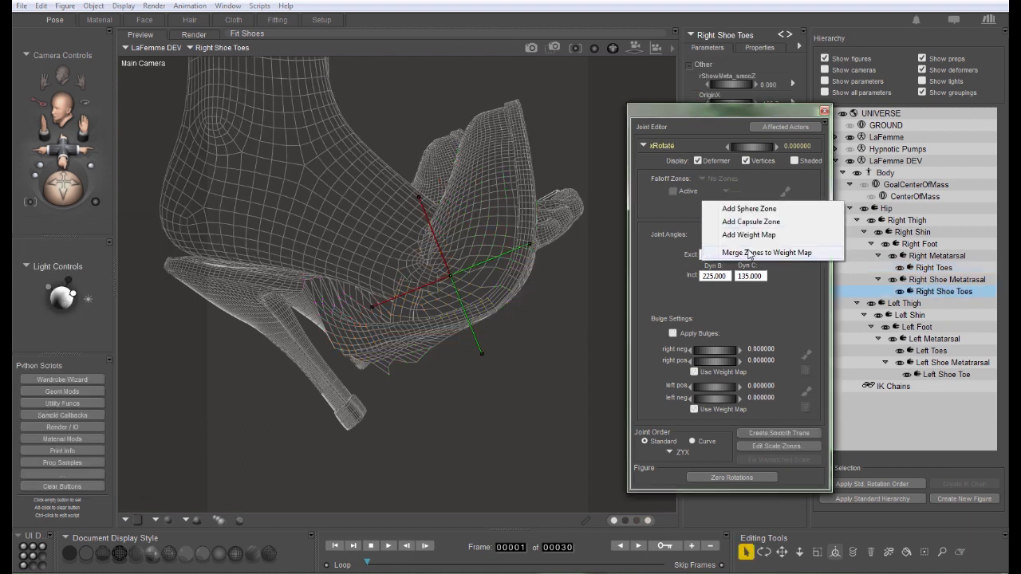
click(746, 231)
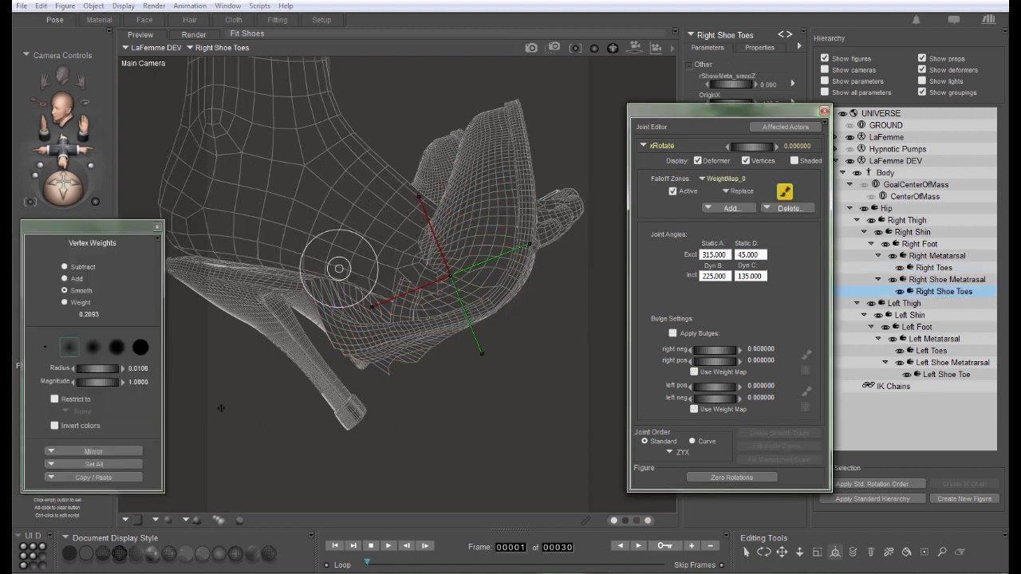
click(99, 477)
click(80, 490)
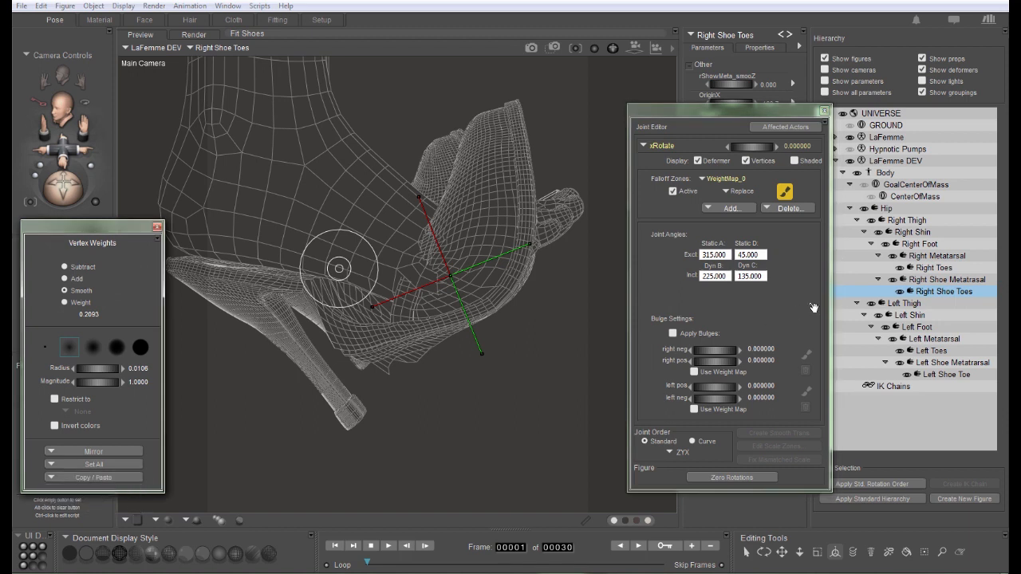
click(87, 476)
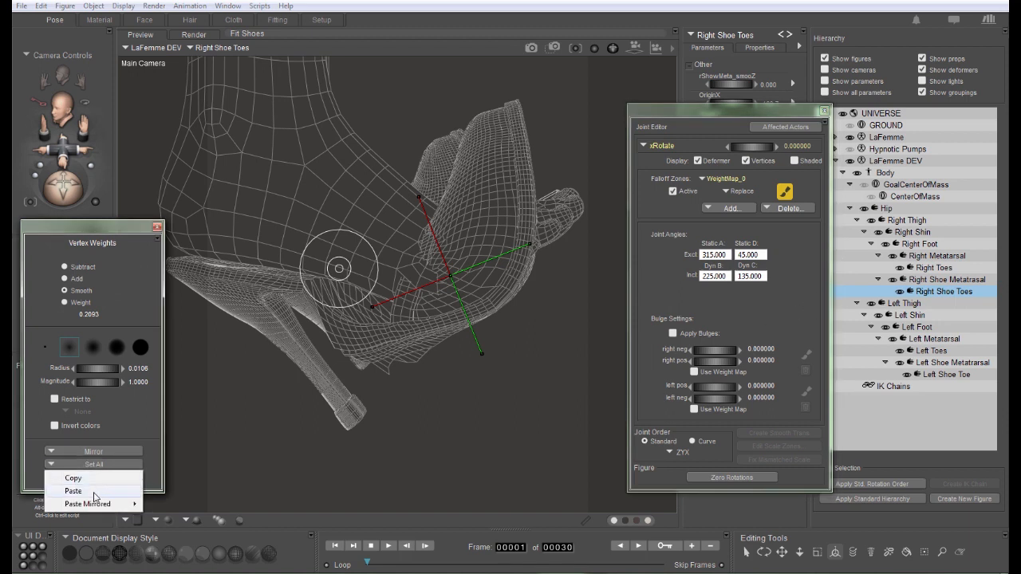
click(93, 489)
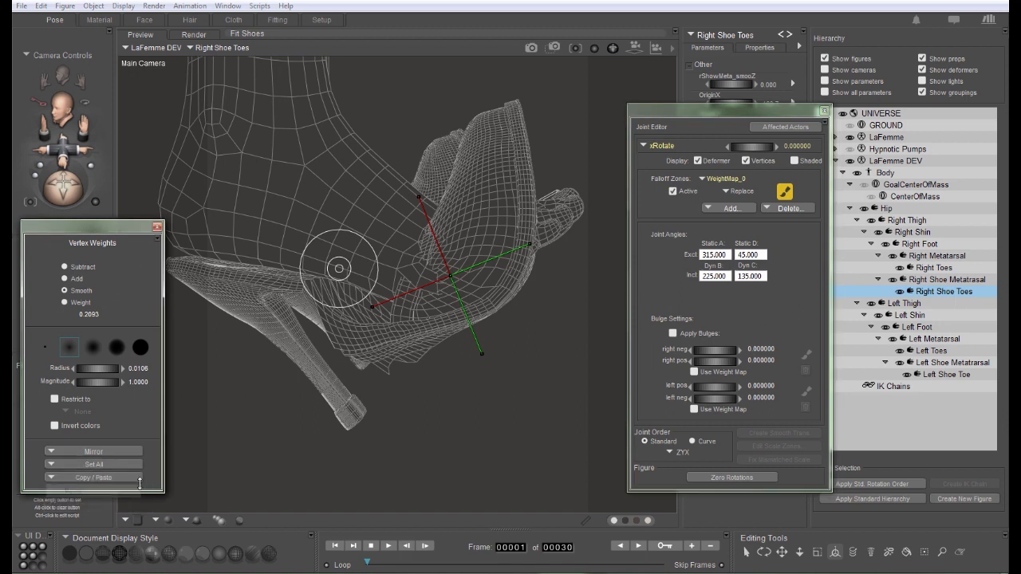
click(157, 228)
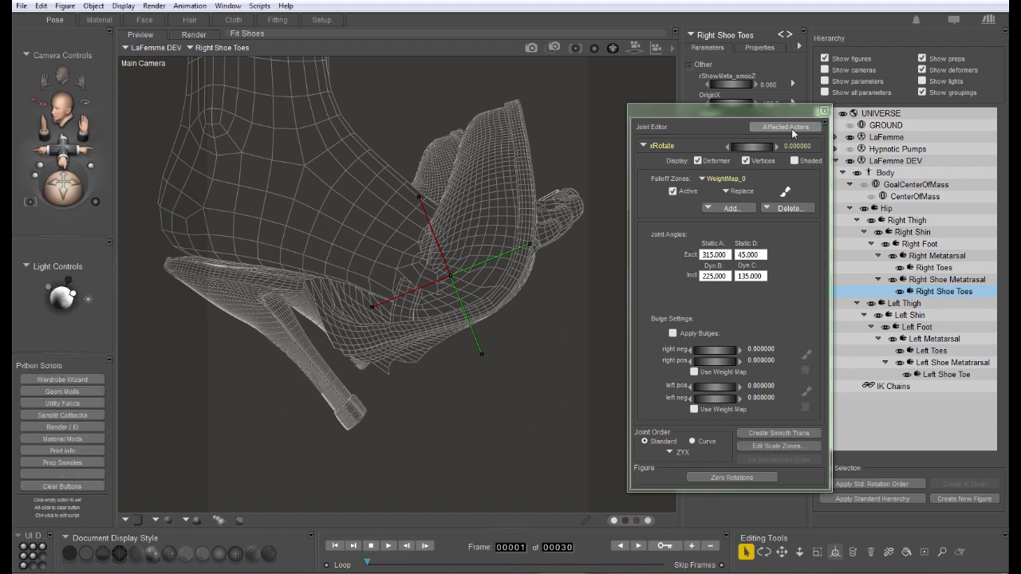
- Set the Right Shoe Toes' xRotate joint to affect the Right Foot, Right Metatarsal and Right Toes
click(785, 127)
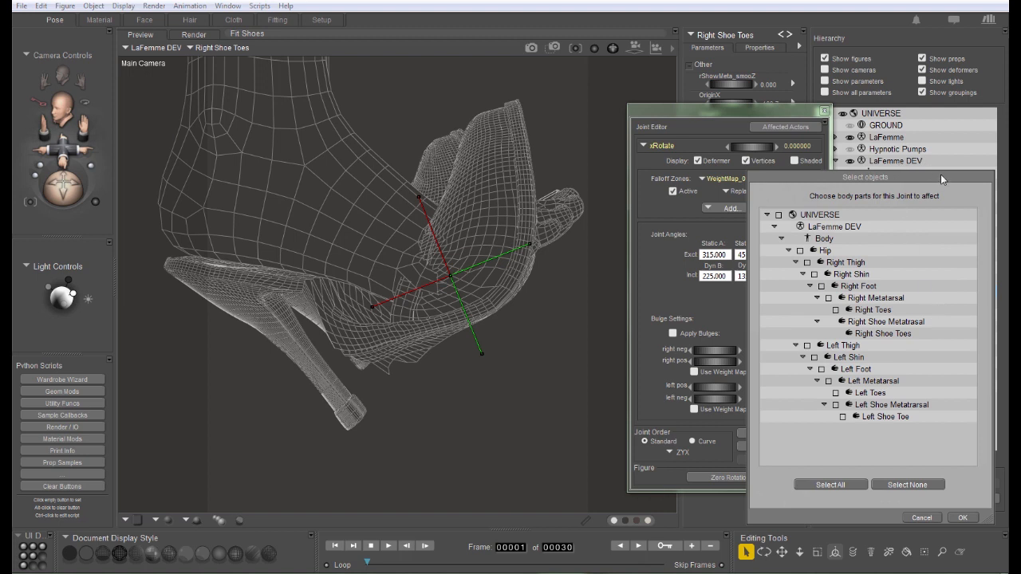
click(829, 298)
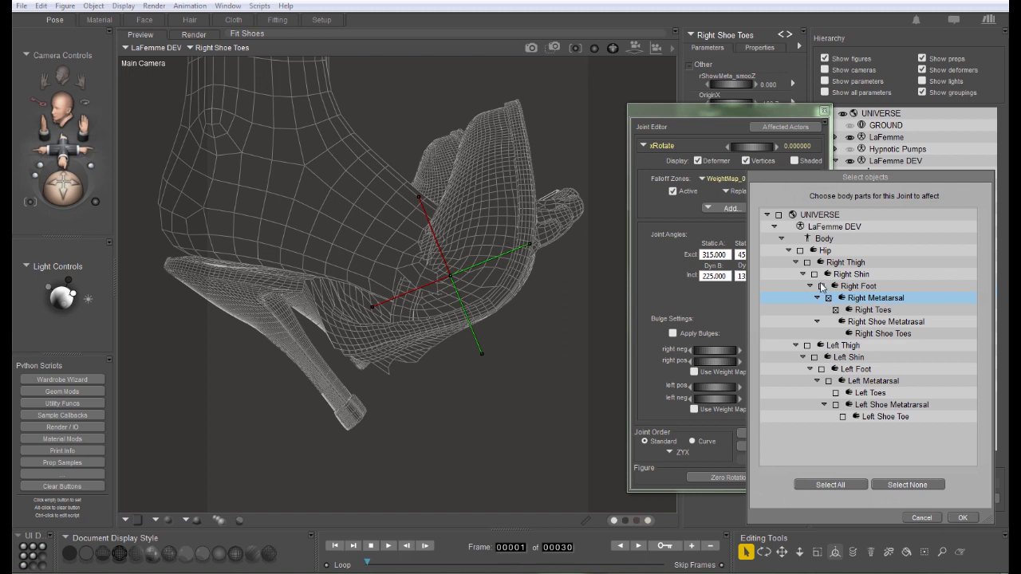
click(821, 285)
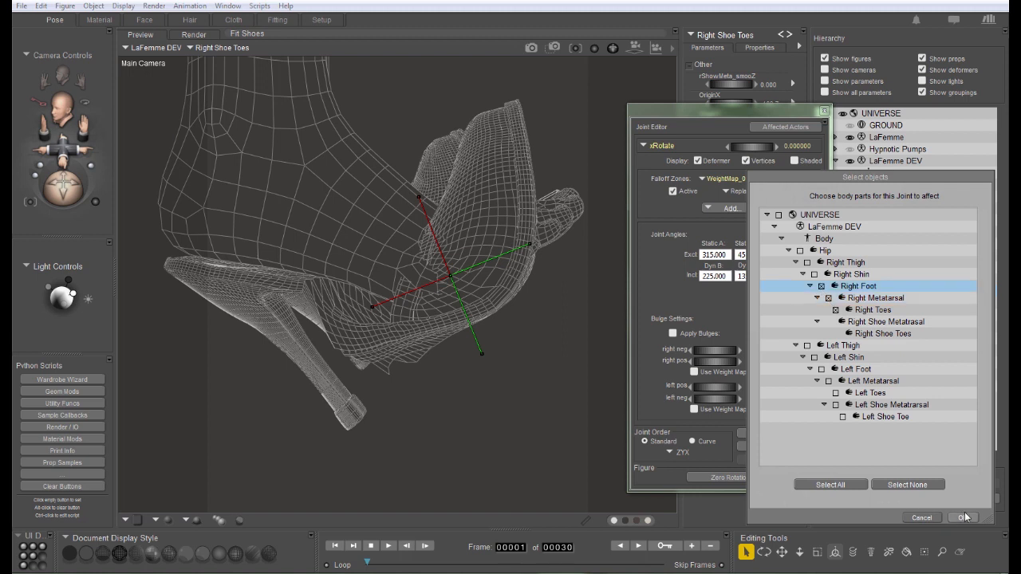
click(963, 517)
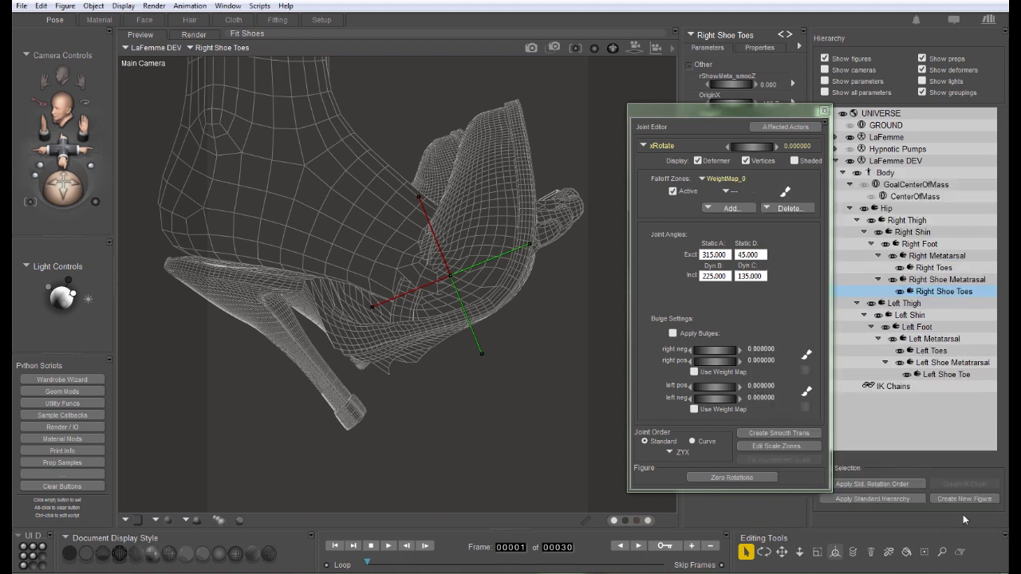
- Paste the copied Right Toes Bend weights into the Right Shoe Toes' xRotate weight map
click(784, 192)
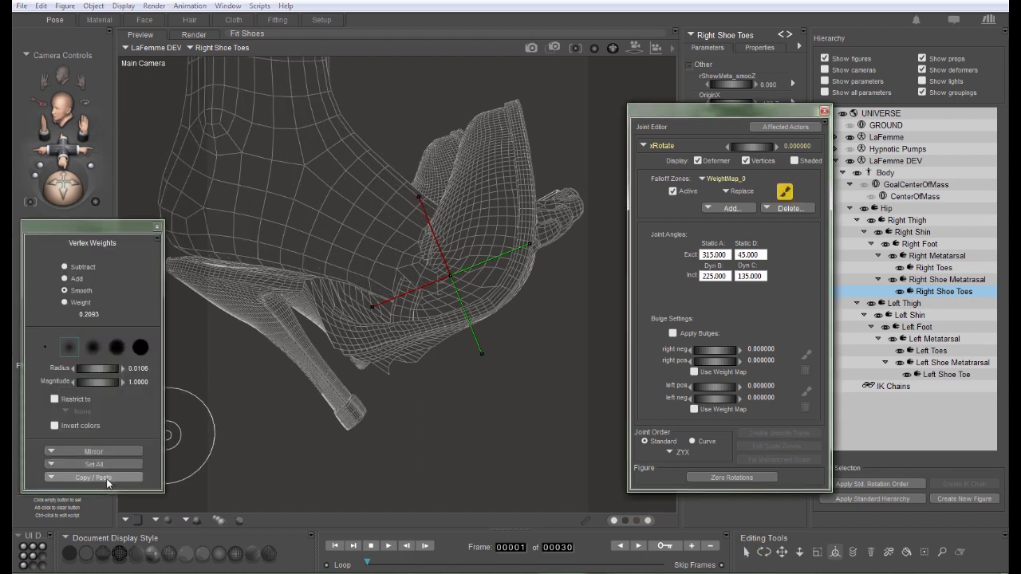
click(93, 477)
click(94, 490)
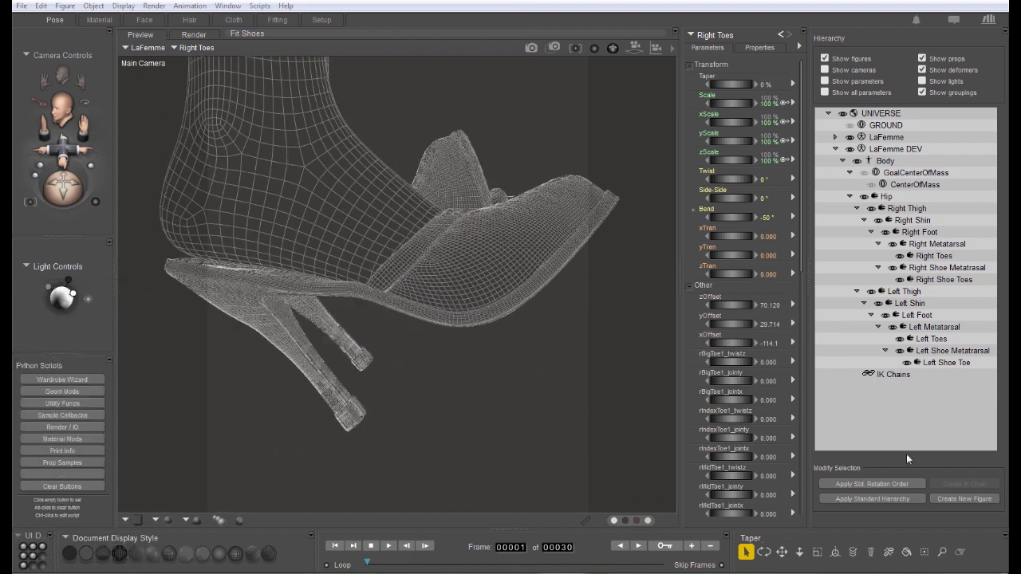
- Start teaching keyed dependencies with the Bend of LaFemme's Right Toes as the master parameter
click(463, 269)
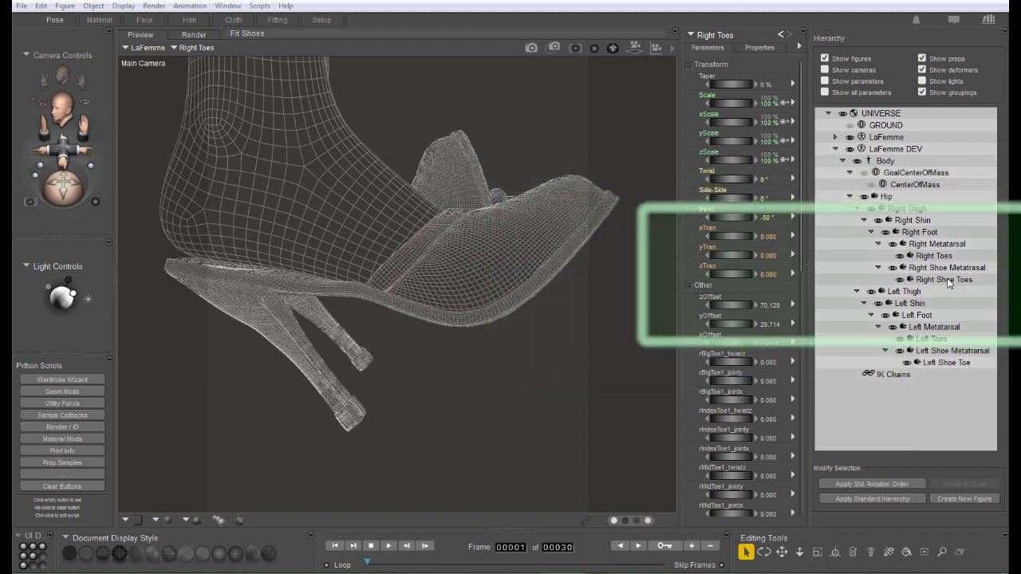
click(948, 282)
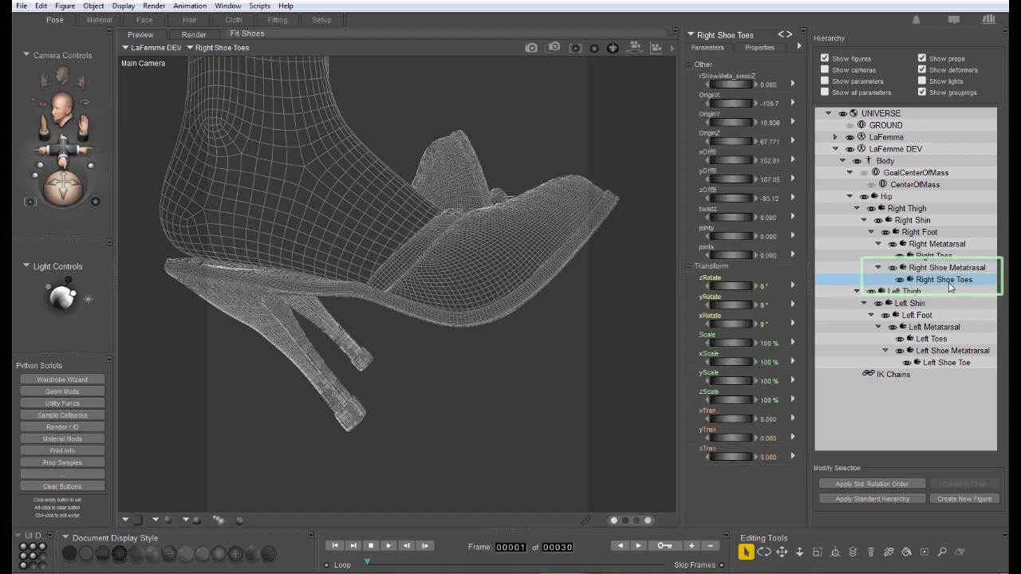
click(937, 270)
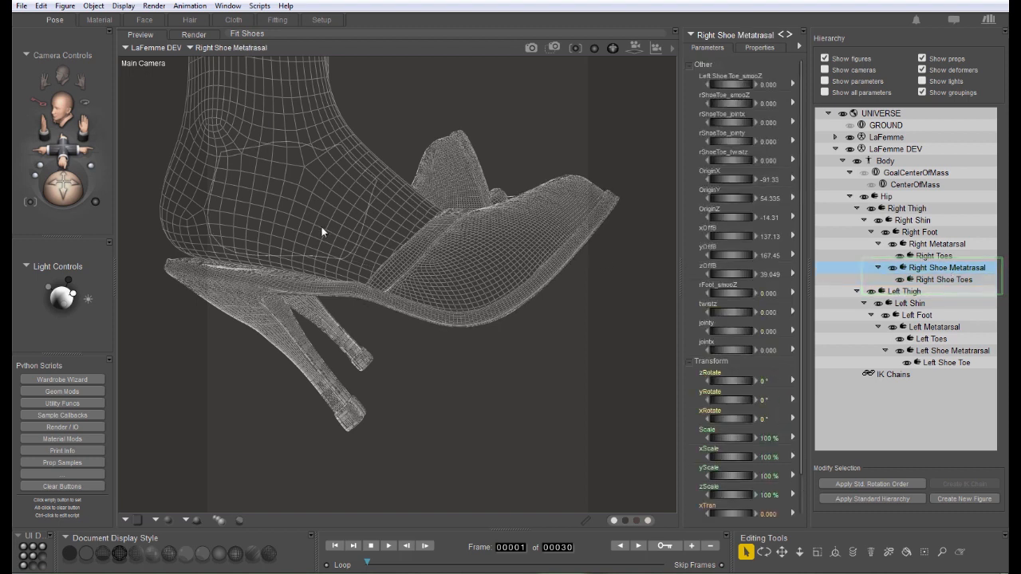
click(465, 276)
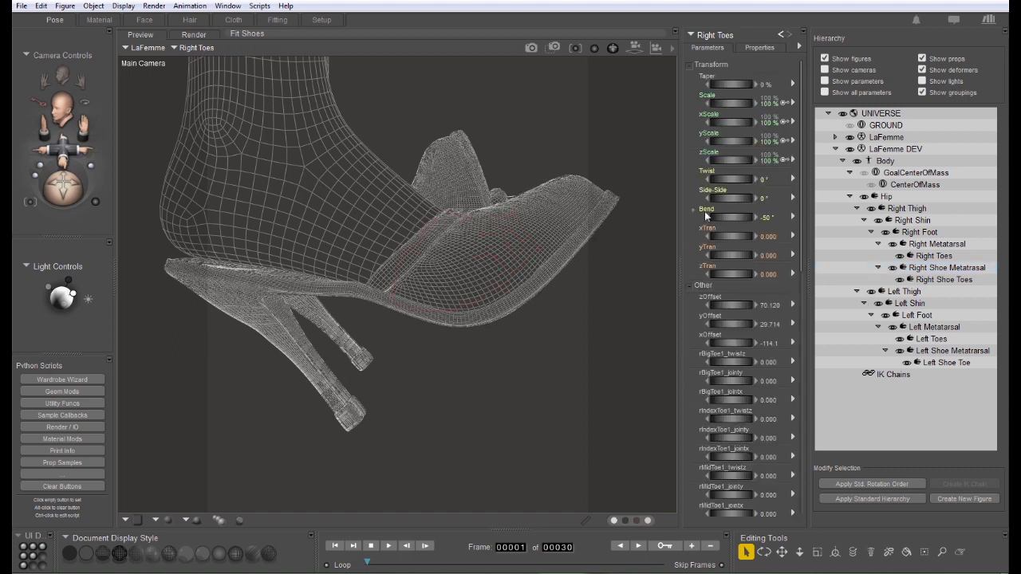
click(793, 218)
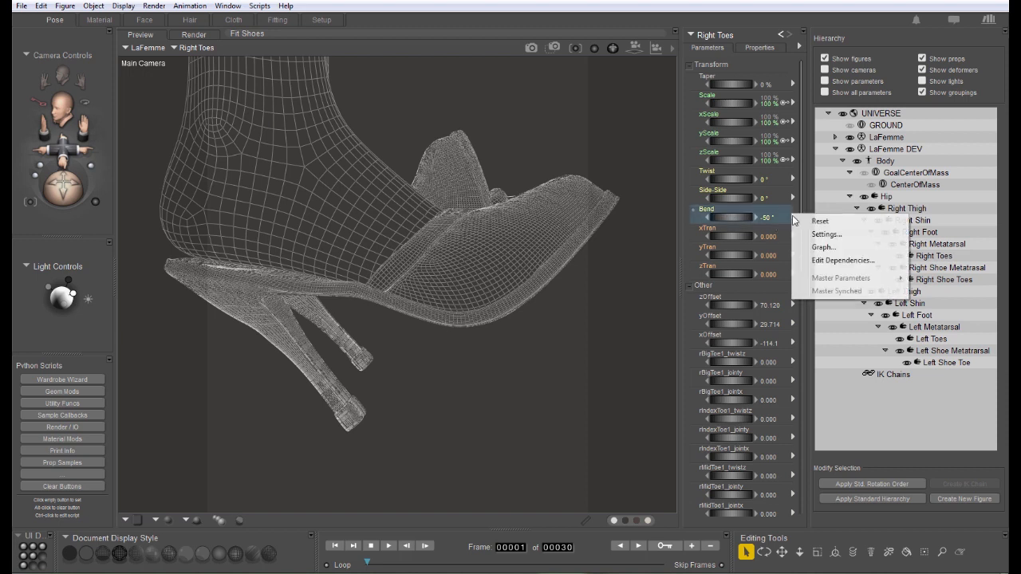
click(836, 261)
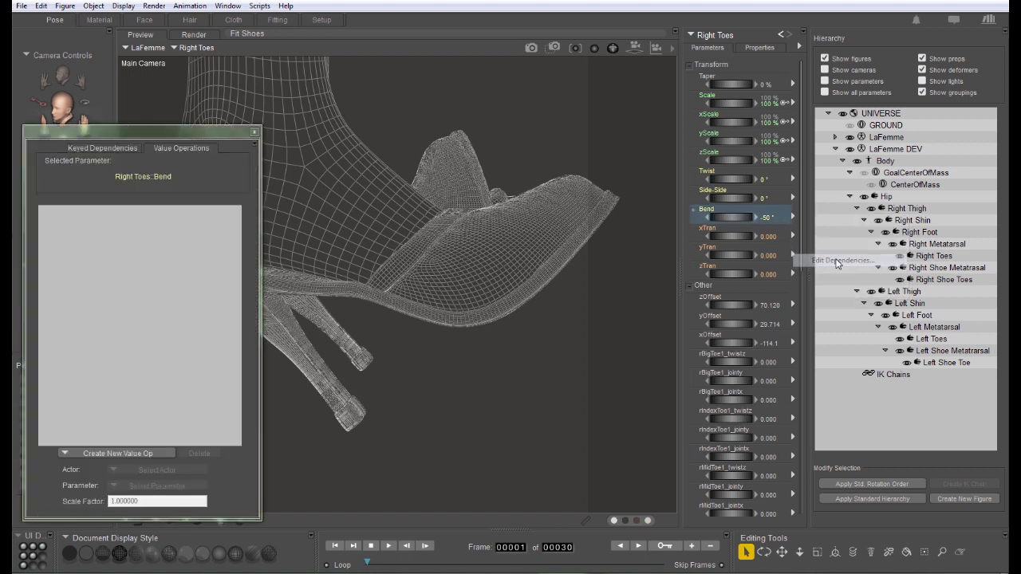
click(94, 149)
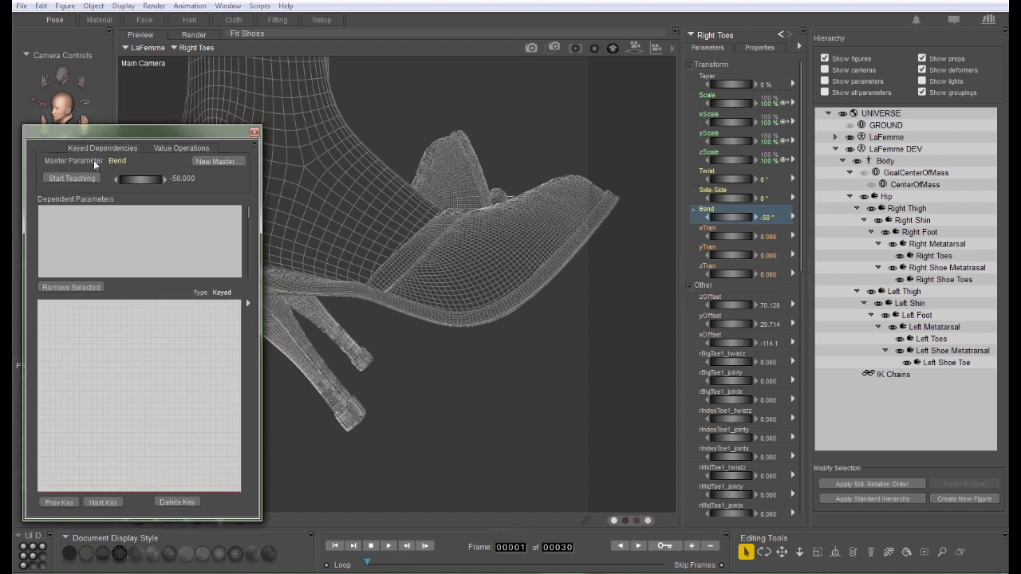
click(71, 179)
- Add the Right Shoe Toes' xRotate as a dependent parameter keyed at 0° for a master Bend of -50
click(954, 281)
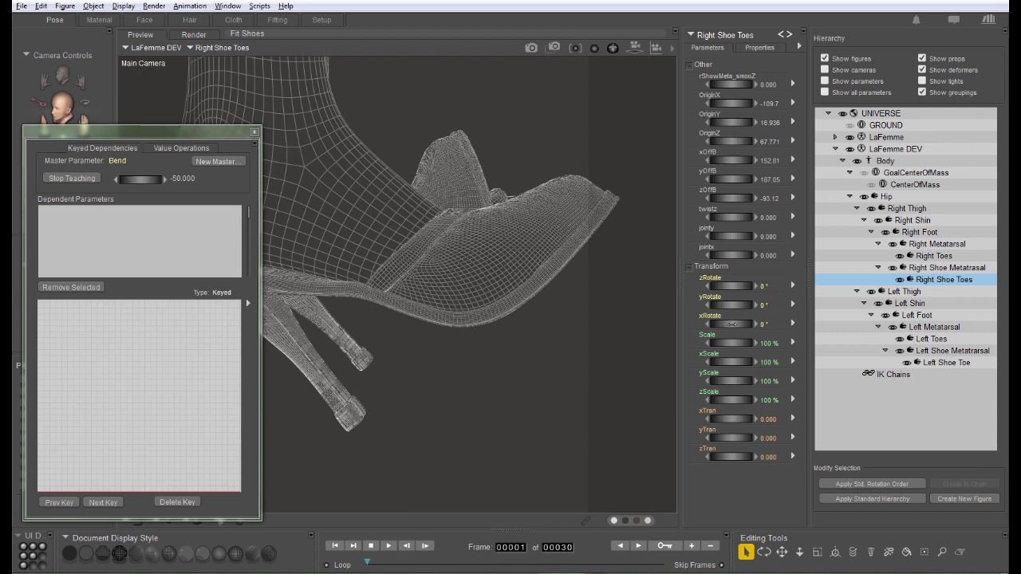
drag(731, 324, 733, 329)
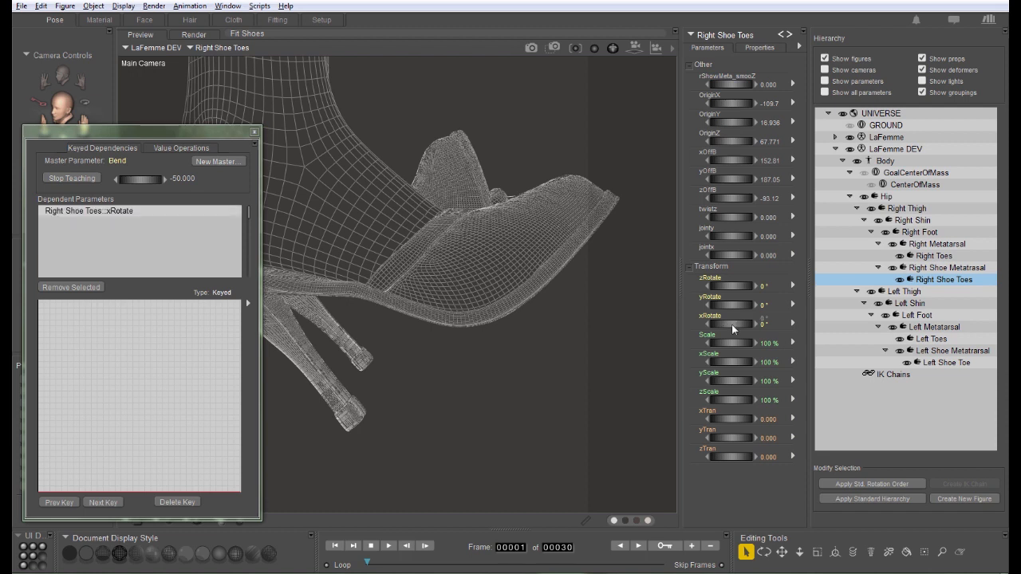
click(132, 211)
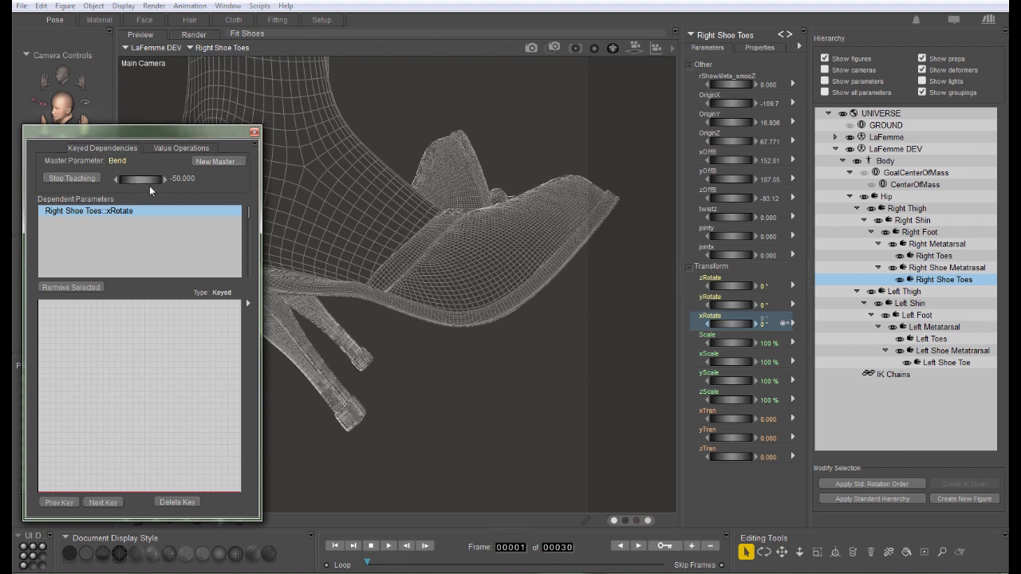
- Key the Right Shoe Toes' xRotate at -25° for a master Bend of -75
drag(133, 181, 97, 178)
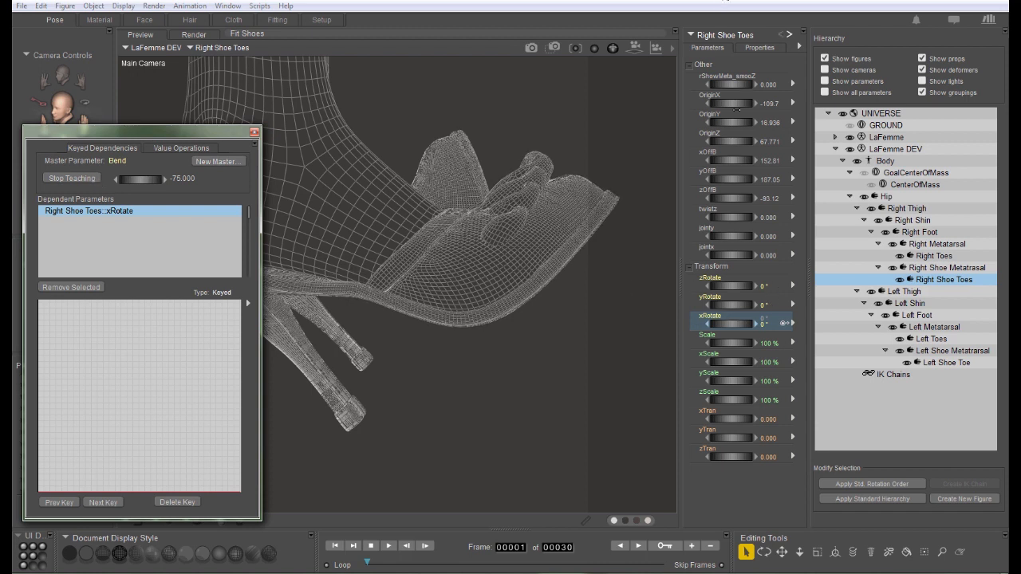
drag(728, 322, 719, 326)
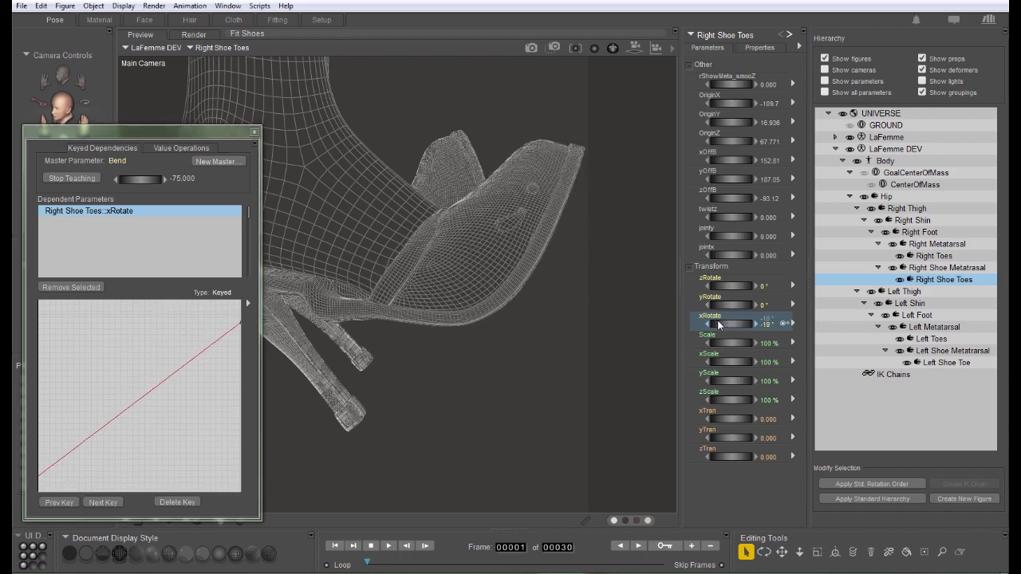
click(773, 323)
text(-)
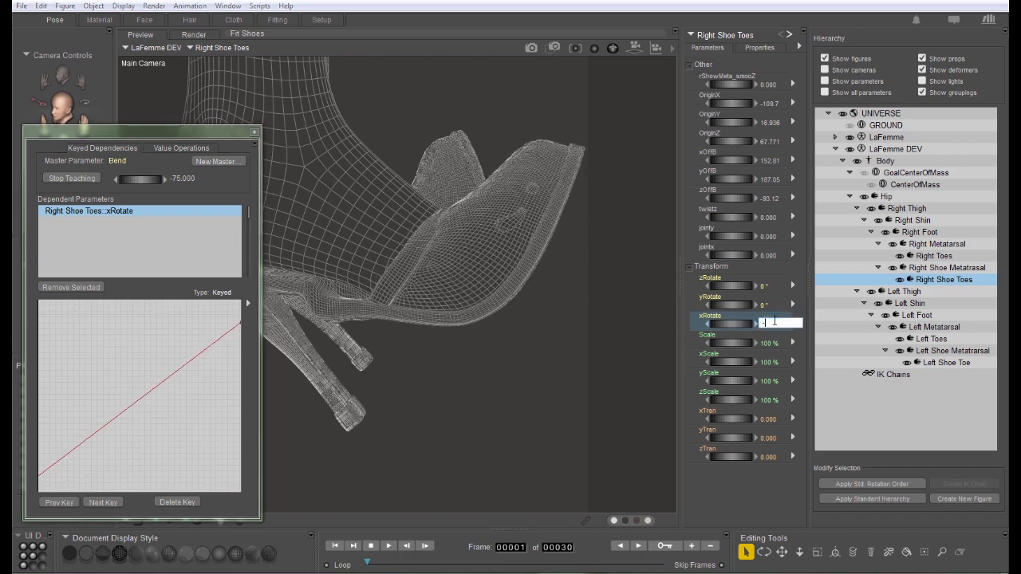
text(25)
key(Return)
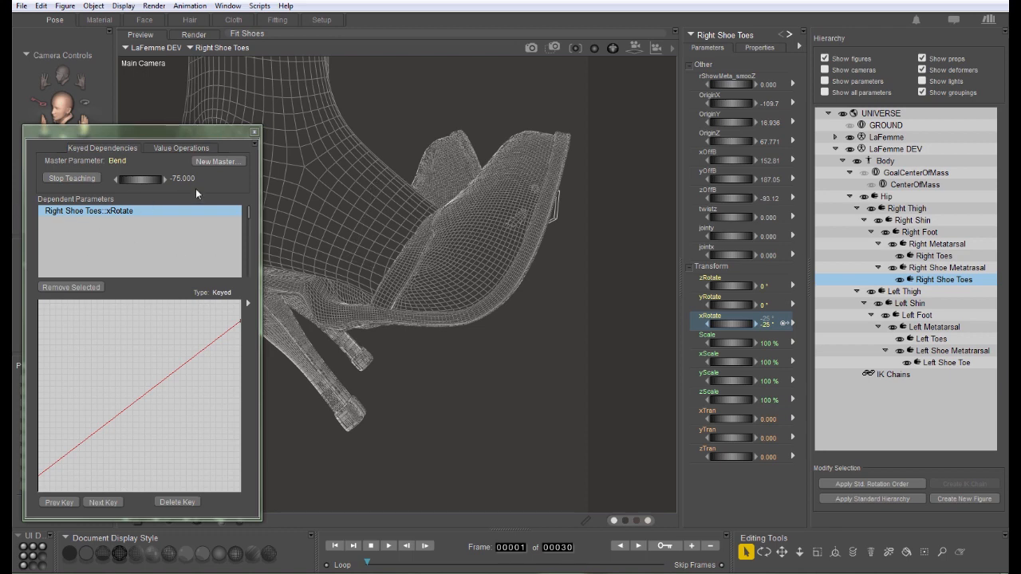
- Key the Right Shoe Toes' xRotate at 75° for a master Bend of 30
drag(136, 182, 280, 197)
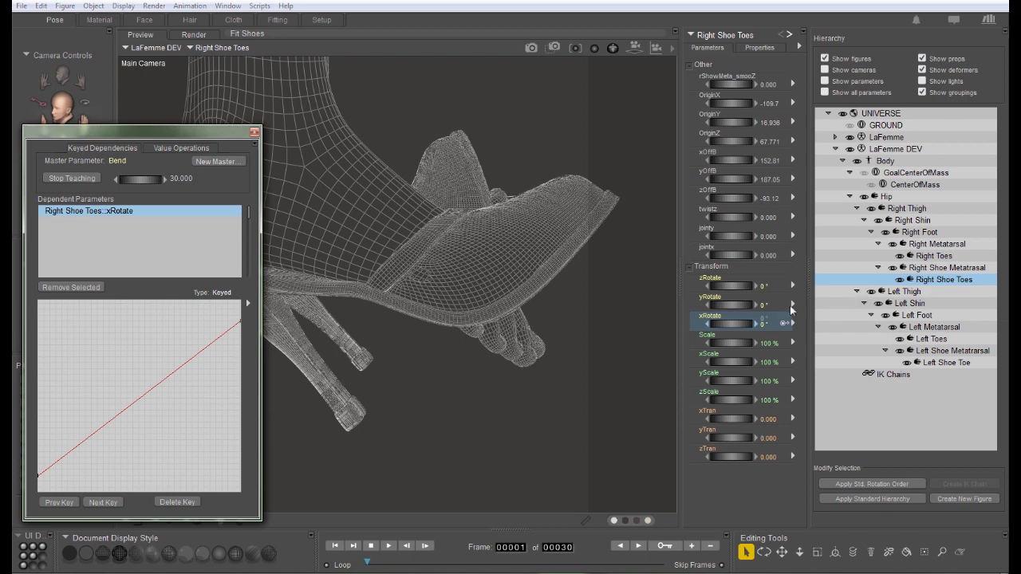
drag(746, 323, 766, 330)
click(765, 328)
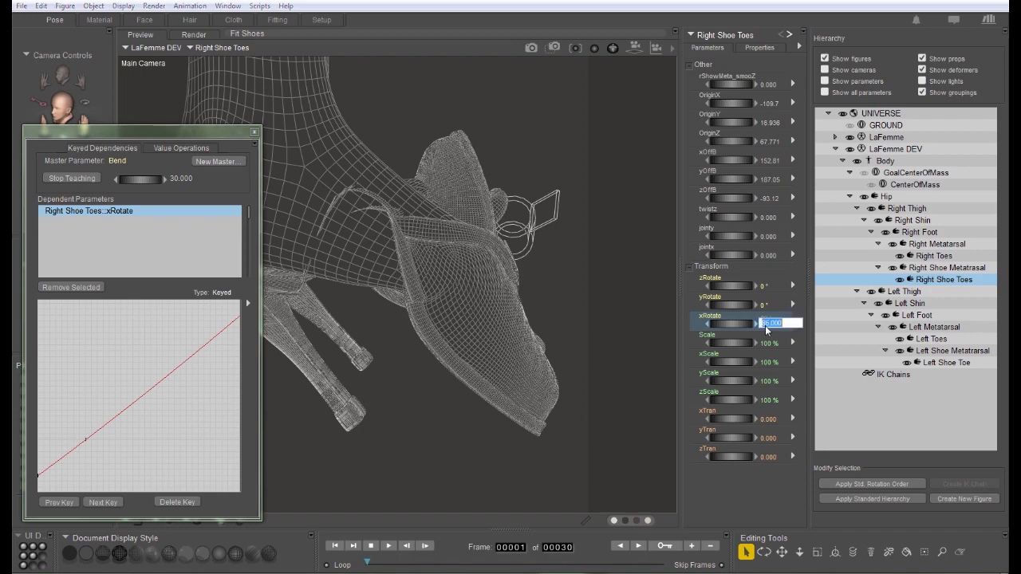
text(75)
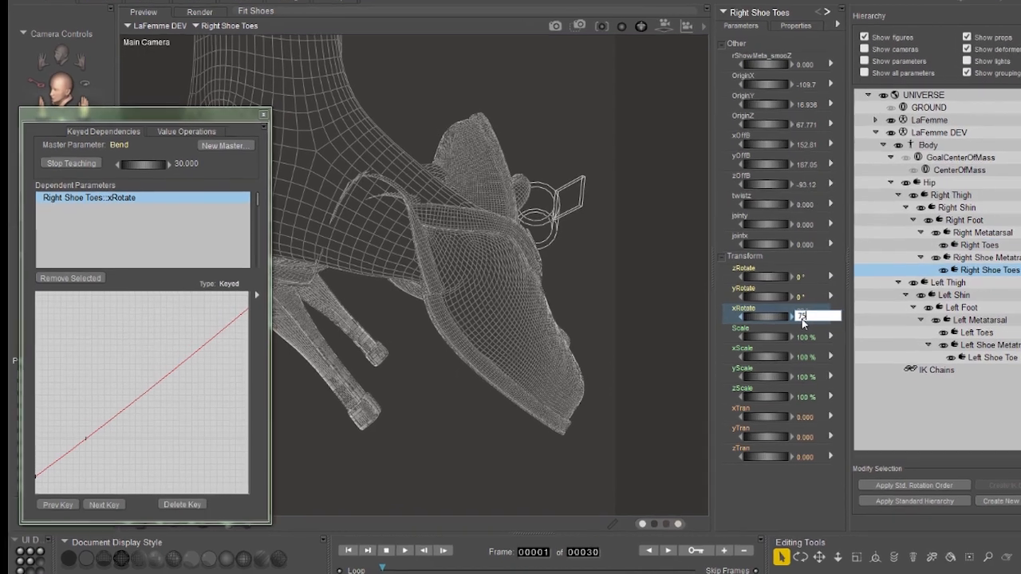
key(Return)
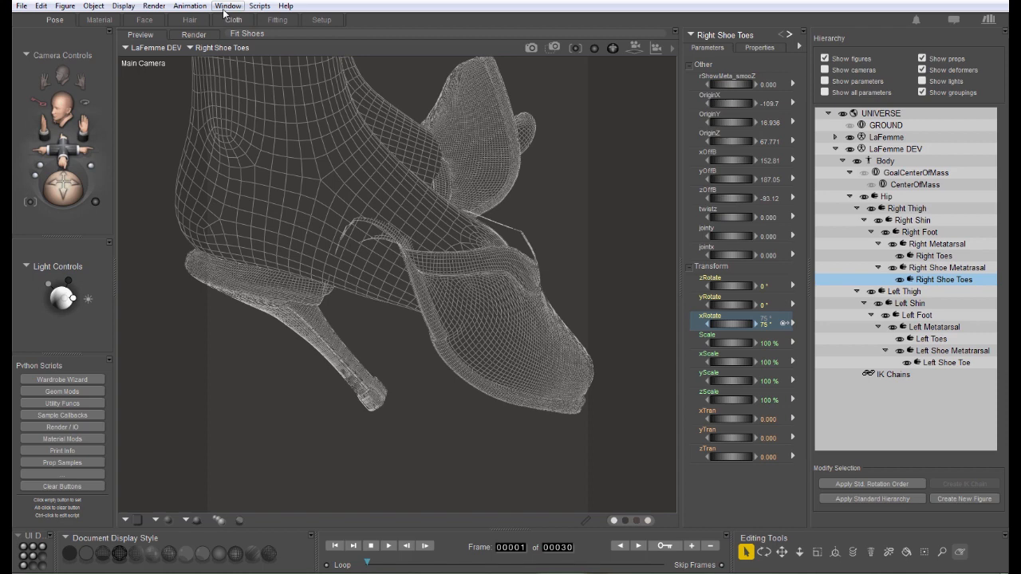
- Open the Right Shoe Toes' xRotate weight map in the Joint Editor for weight painting
click(227, 6)
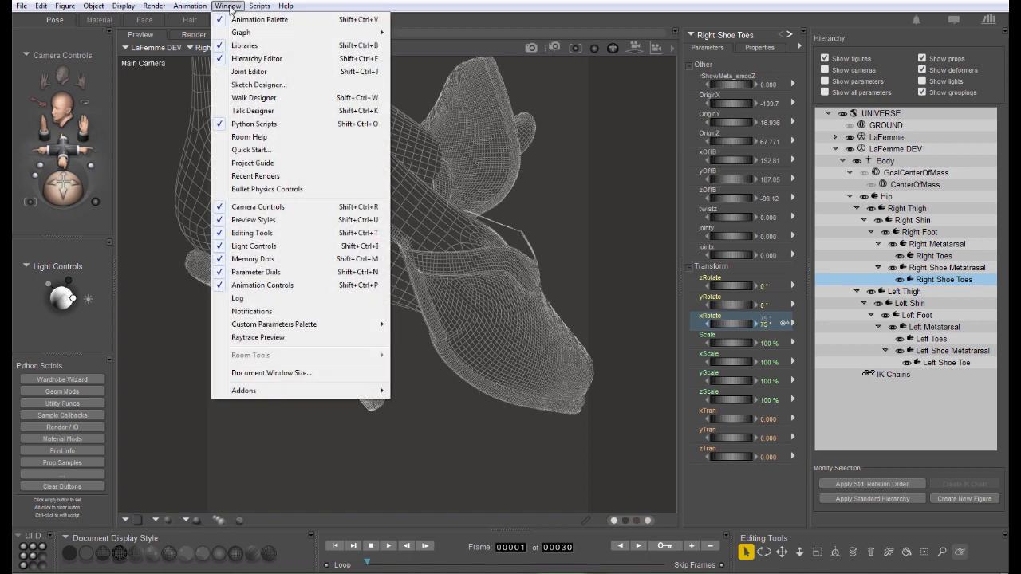
click(253, 71)
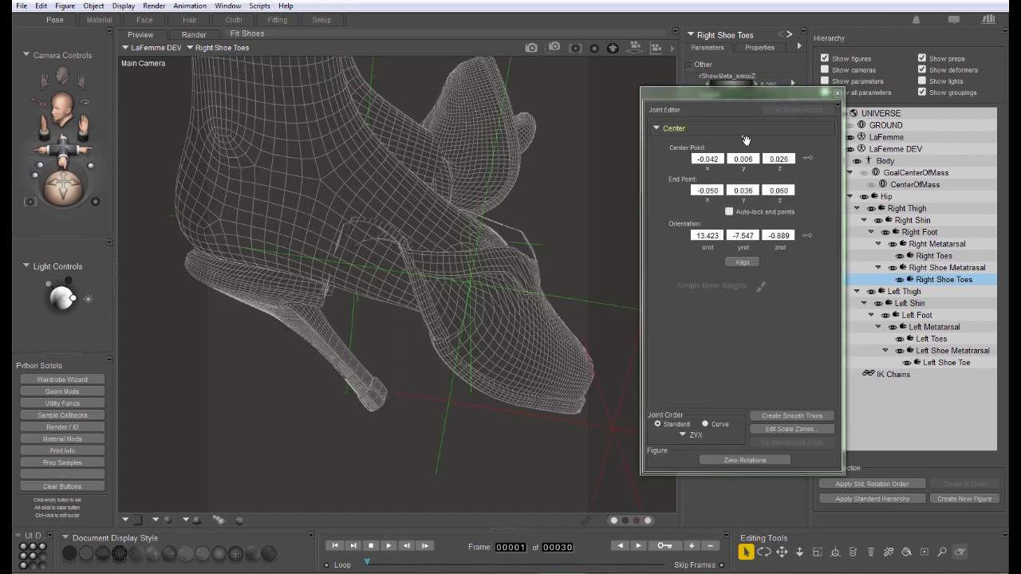
click(669, 129)
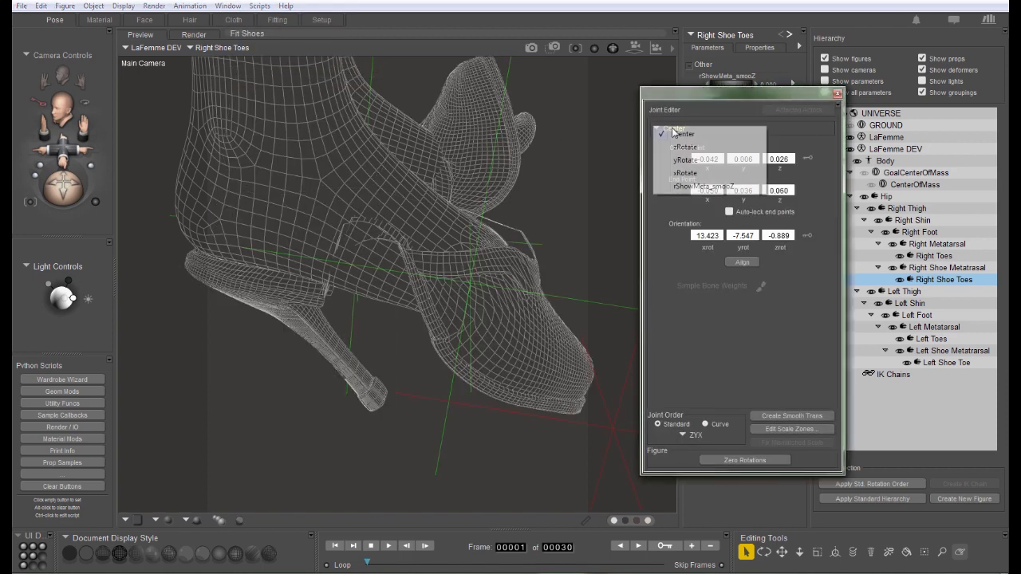
click(696, 173)
drag(764, 91, 784, 125)
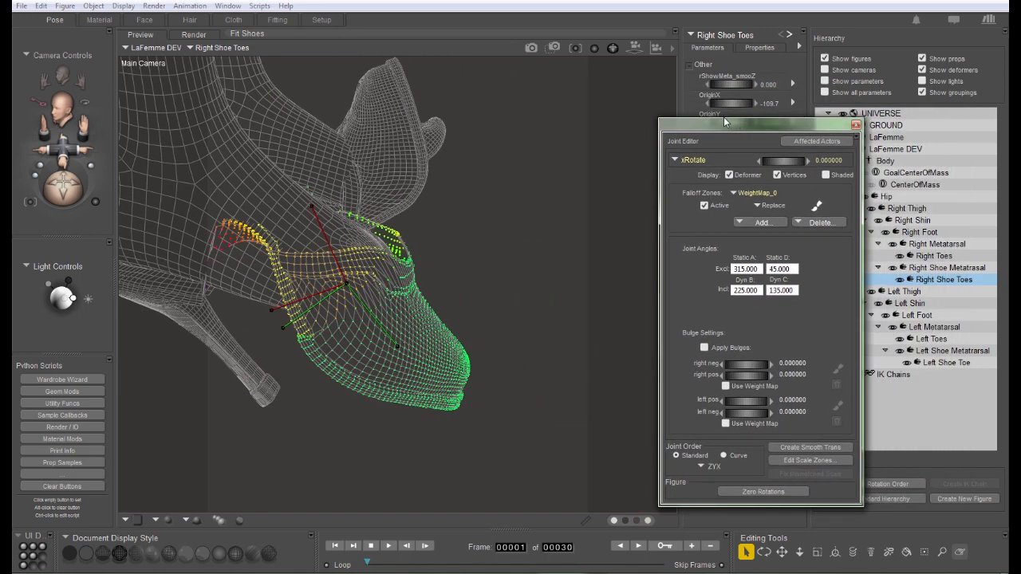
click(815, 206)
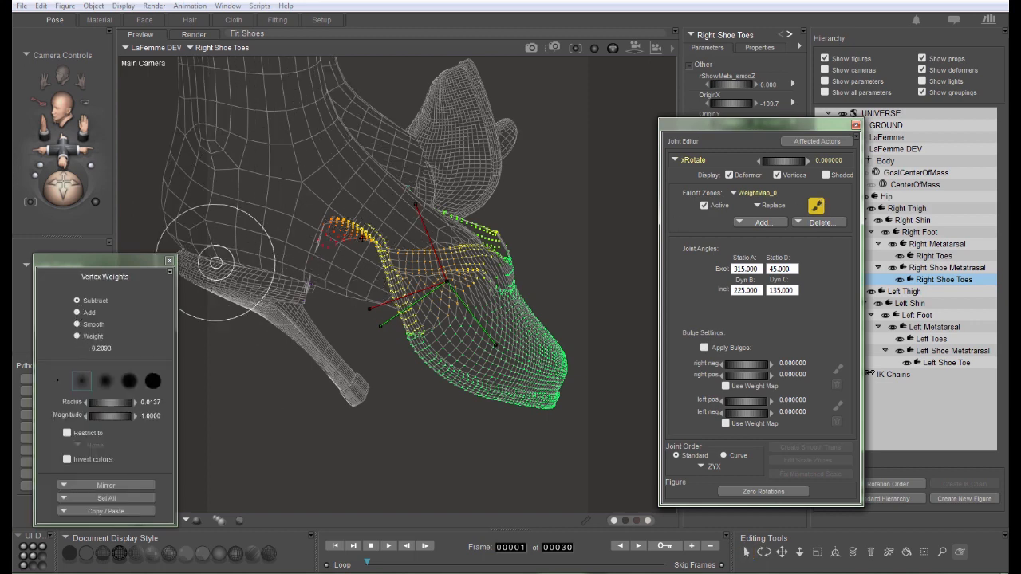
- Subtract stray xRotate weights along both sides of the right shoe behind the toe joint
mouse_move(364, 221)
mouse_down()
mouse_move(398, 296)
mouse_move(308, 279)
mouse_move(371, 309)
mouse_move(433, 269)
mouse_move(423, 269)
mouse_move(483, 266)
mouse_move(470, 262)
mouse_up()
mouse_move(403, 273)
middle_down()
mouse_move(431, 282)
mouse_move(411, 239)
mouse_move(408, 191)
mouse_move(432, 110)
middle_up()
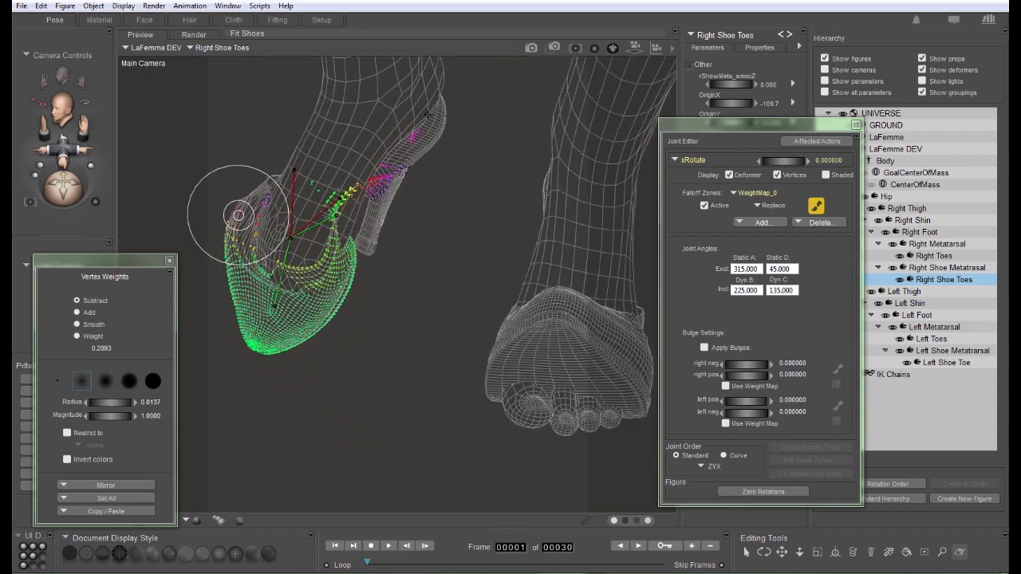
mouse_move(433, 120)
mouse_down()
mouse_move(332, 192)
mouse_move(332, 240)
mouse_move(360, 228)
mouse_move(362, 194)
mouse_move(334, 252)
mouse_move(288, 265)
mouse_move(235, 255)
mouse_up()
mouse_move(427, 289)
middle_down()
mouse_move(445, 306)
mouse_move(485, 276)
mouse_move(483, 358)
mouse_move(455, 244)
mouse_move(403, 271)
mouse_move(444, 273)
middle_up()
- Smooth the Right Shoe Toes' xRotate weights around the toe joint using a brush radius of about 0.0196
click(77, 324)
drag(113, 406, 149, 403)
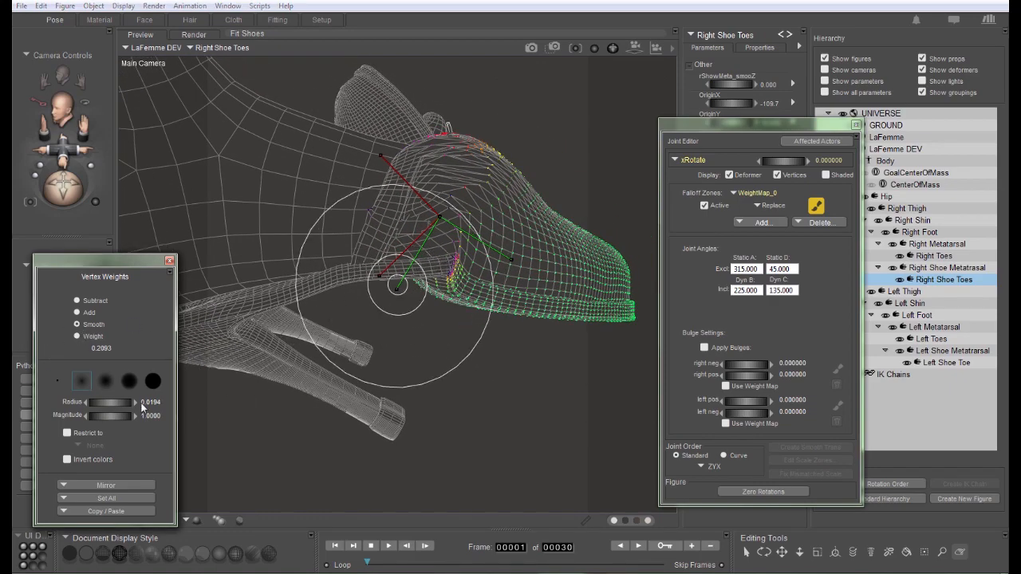
drag(444, 279, 456, 267)
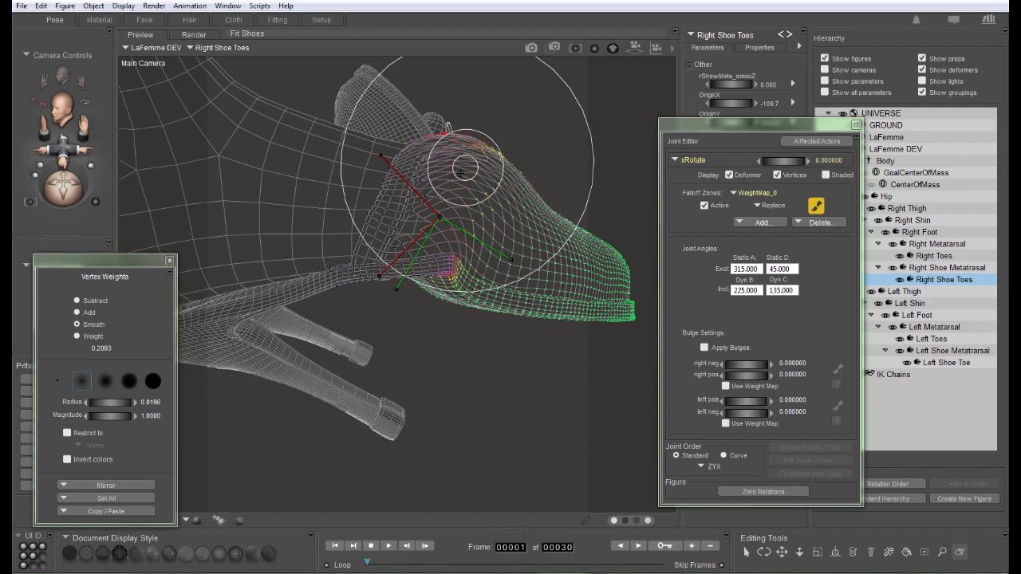
mouse_move(454, 171)
middle_down()
mouse_move(468, 285)
mouse_move(429, 299)
mouse_move(467, 311)
mouse_move(478, 287)
mouse_move(399, 311)
middle_up()
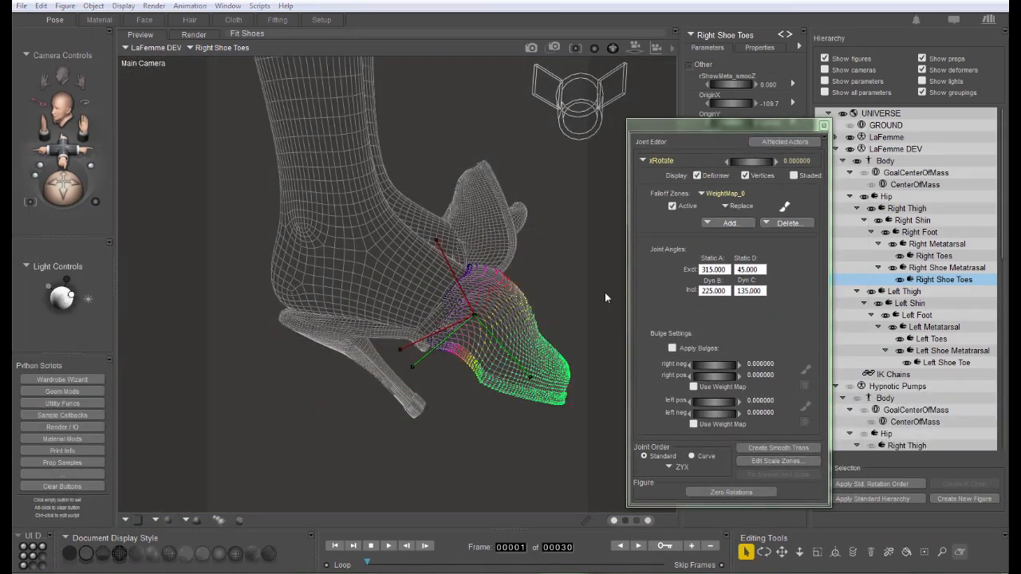
- Test the shoe's toe deformation by bending LaFemme's Right Toes to about -42° and -69°
click(483, 315)
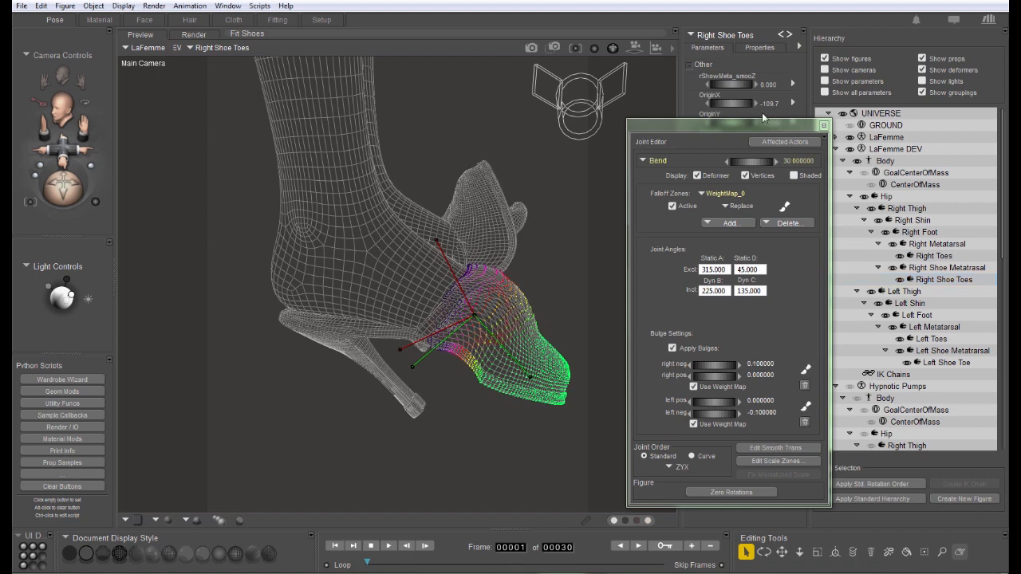
drag(727, 128, 588, 106)
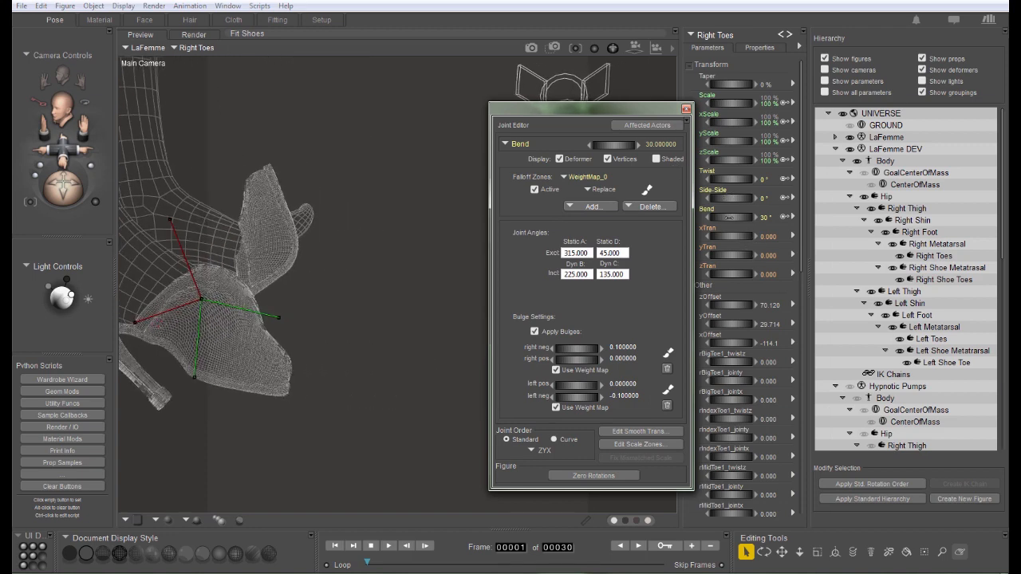
drag(731, 217, 693, 218)
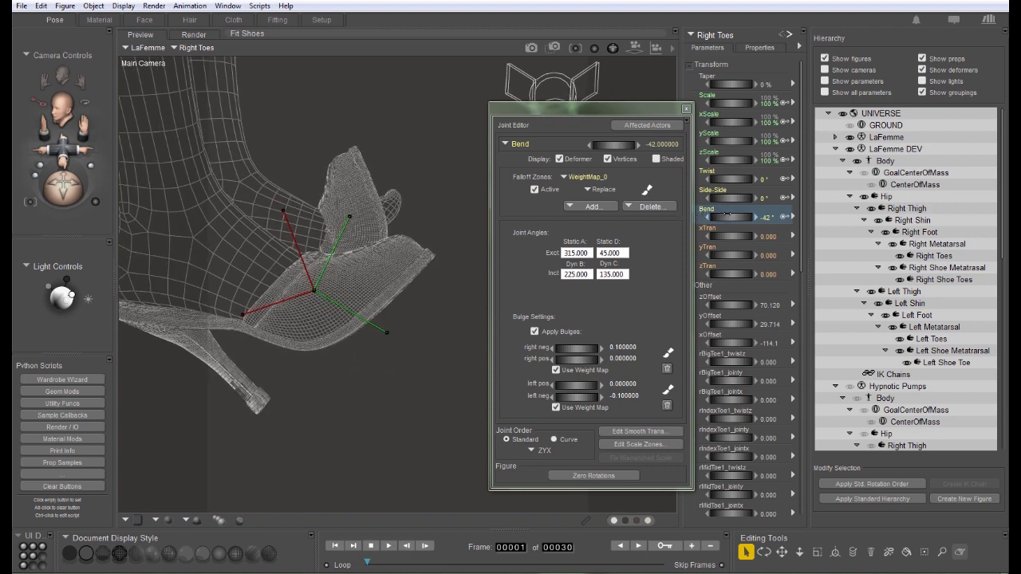
mouse_move(729, 215)
mouse_down()
mouse_move(745, 216)
mouse_move(723, 220)
mouse_up()
drag(716, 220, 767, 223)
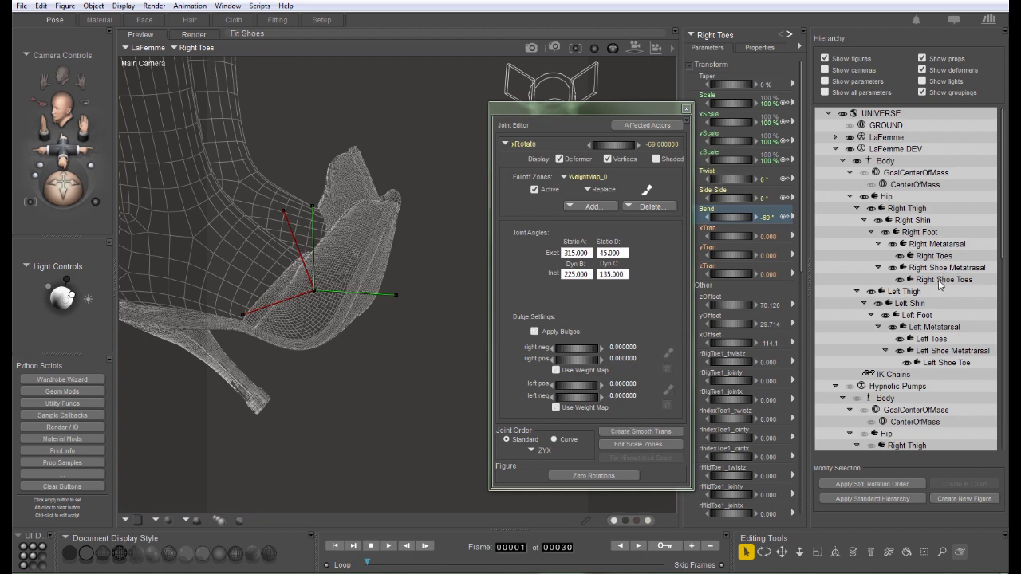
- Copy the painted xRotate weight map of the Right Shoe Toes
click(941, 280)
click(646, 190)
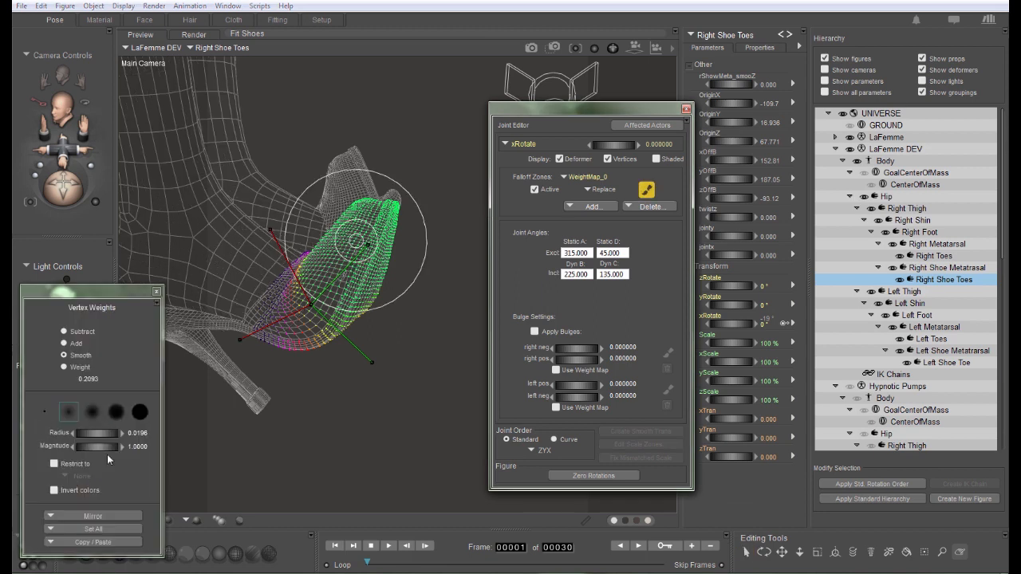
click(93, 542)
click(85, 502)
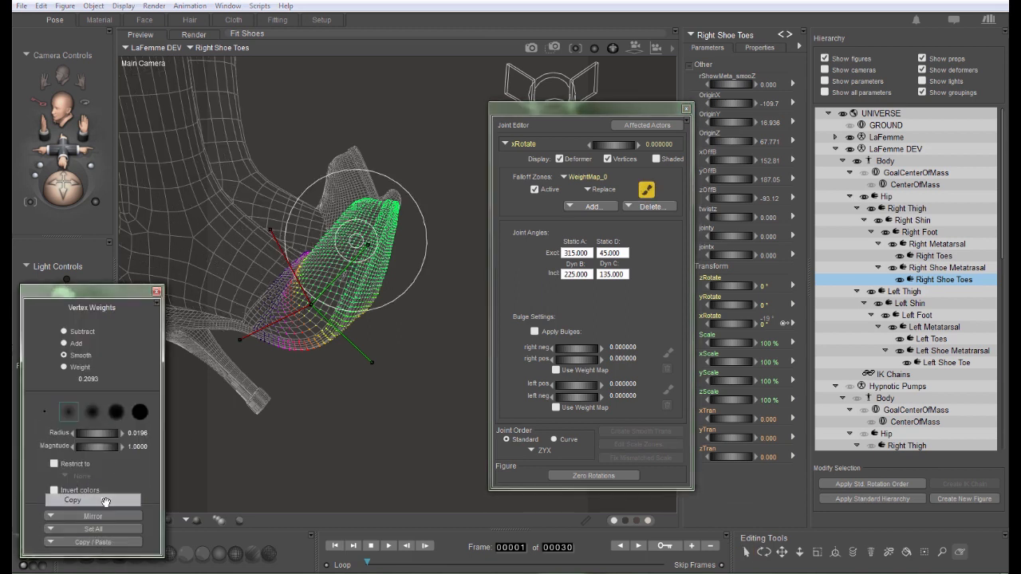
- Create a weight map for the Right Shoe Toes' yRotate and paste the copied xRotate weights into it
click(529, 144)
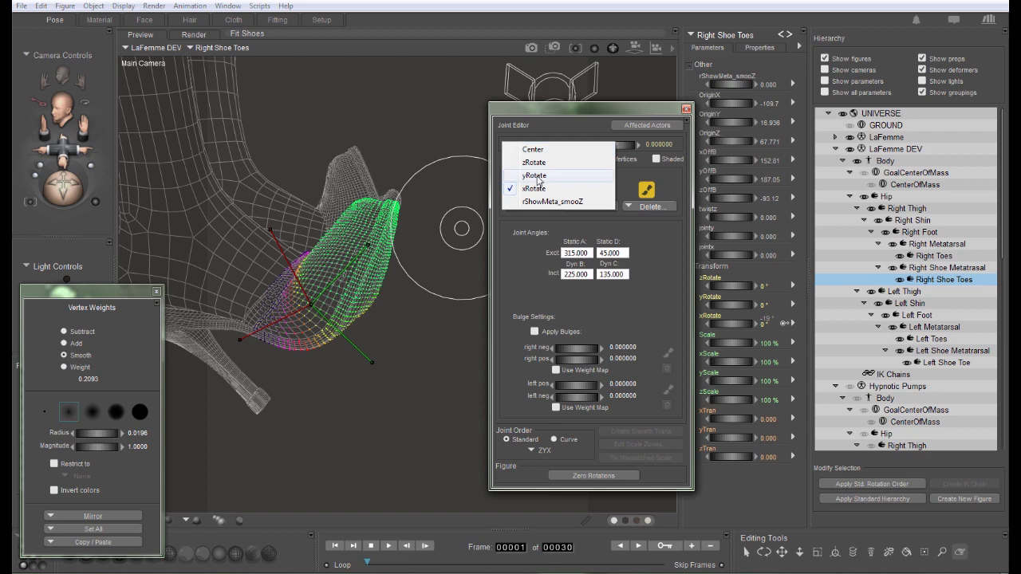
click(536, 177)
click(585, 210)
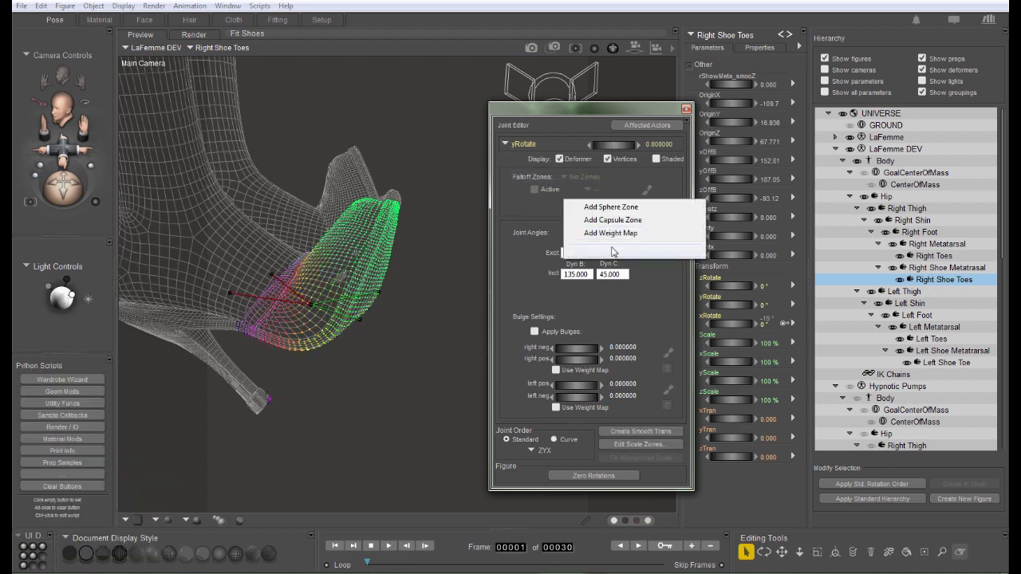
click(559, 233)
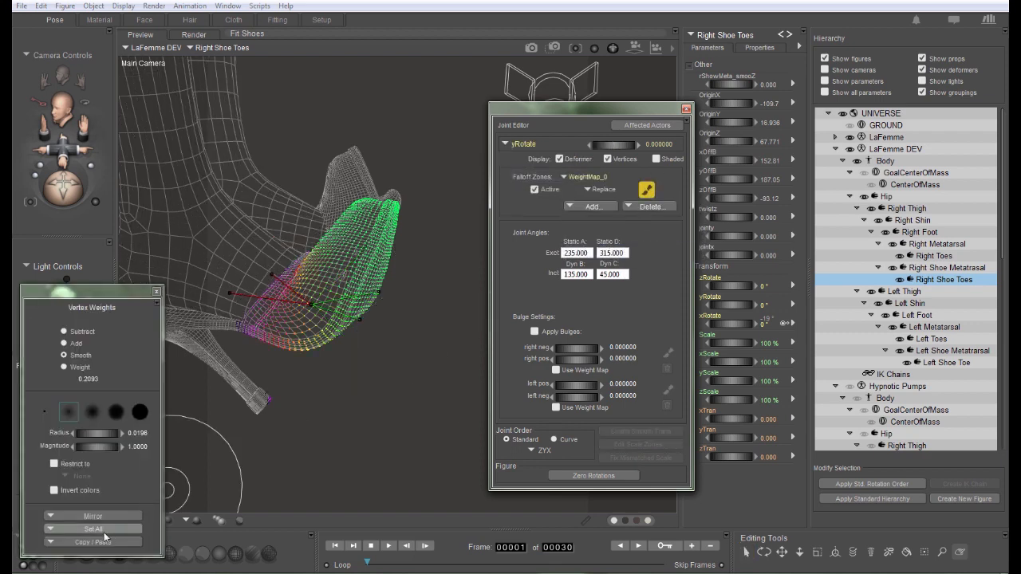
click(92, 541)
click(90, 514)
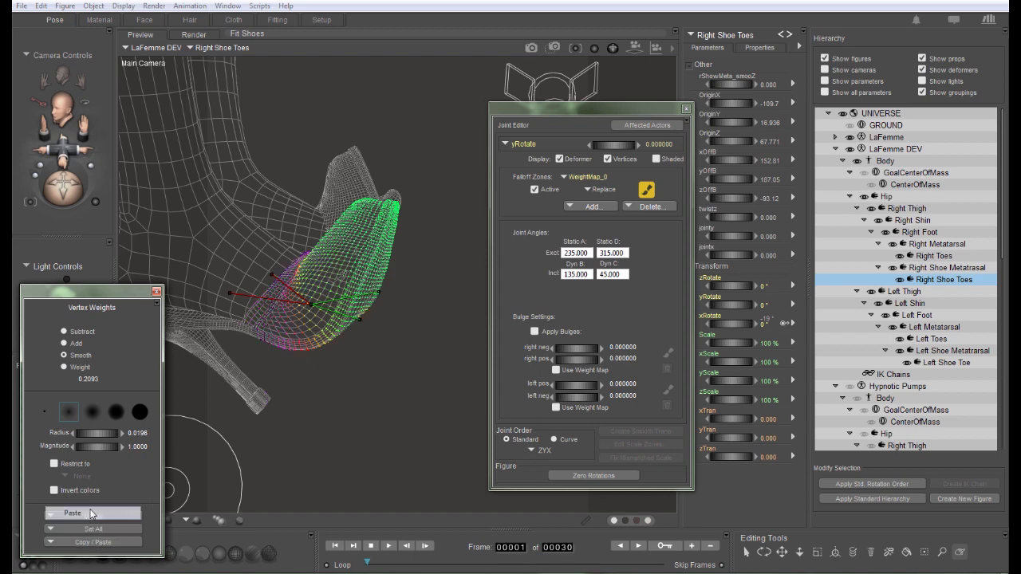
- Create a weight map for the Right Shoe Toes' zRotate and paste the copied xRotate weights into it
click(529, 143)
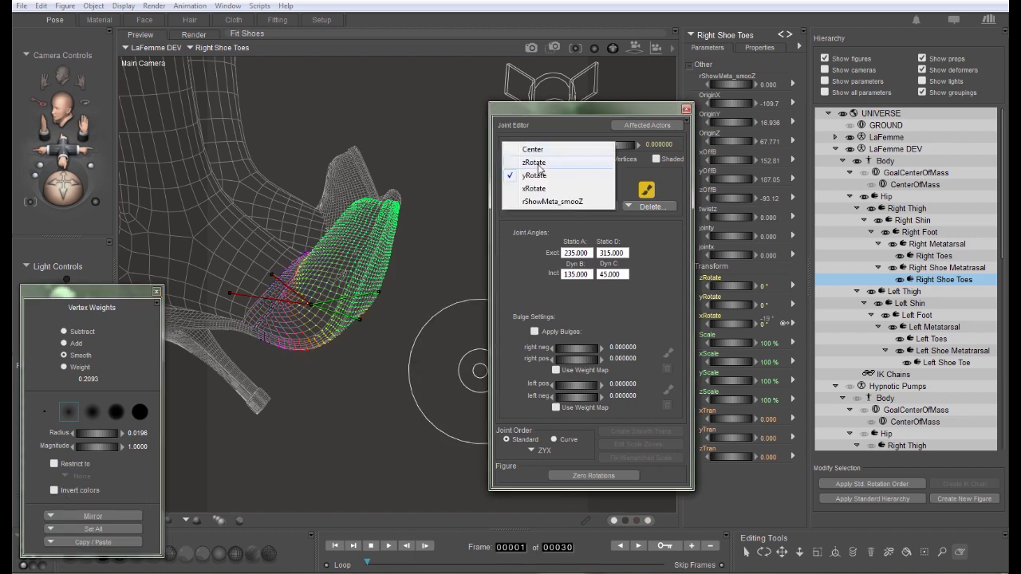
click(534, 149)
click(590, 207)
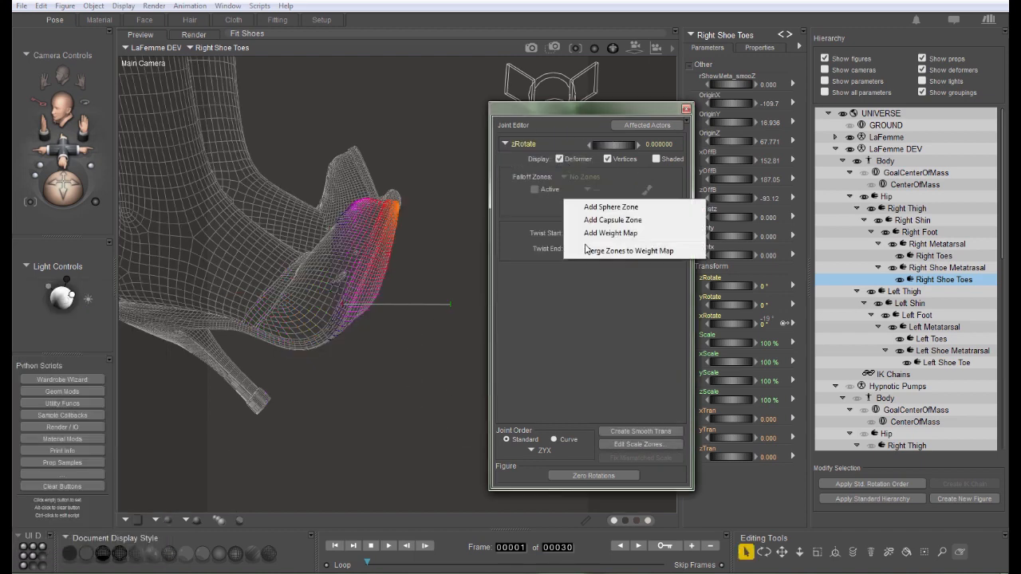
click(594, 251)
click(646, 189)
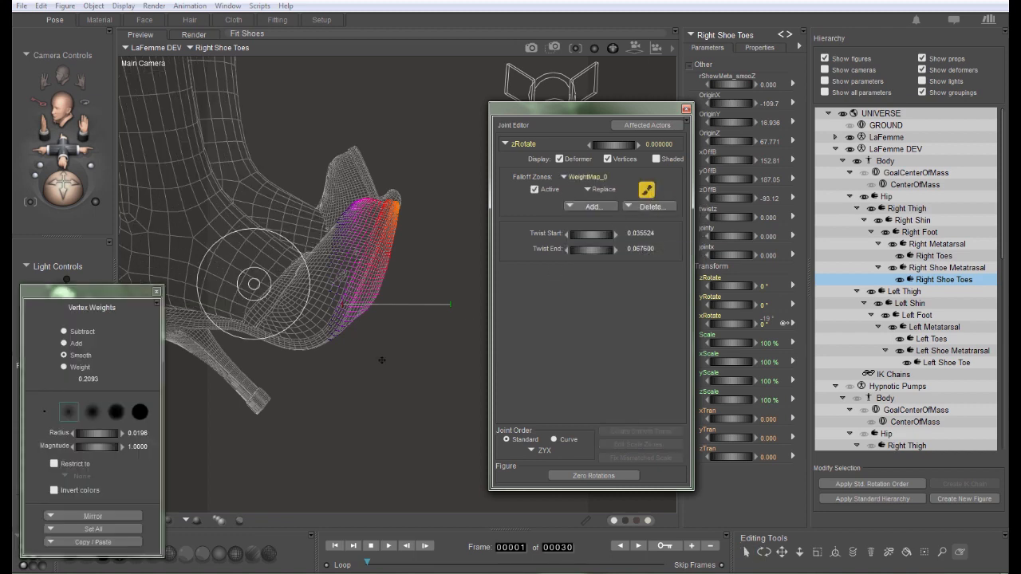
click(107, 545)
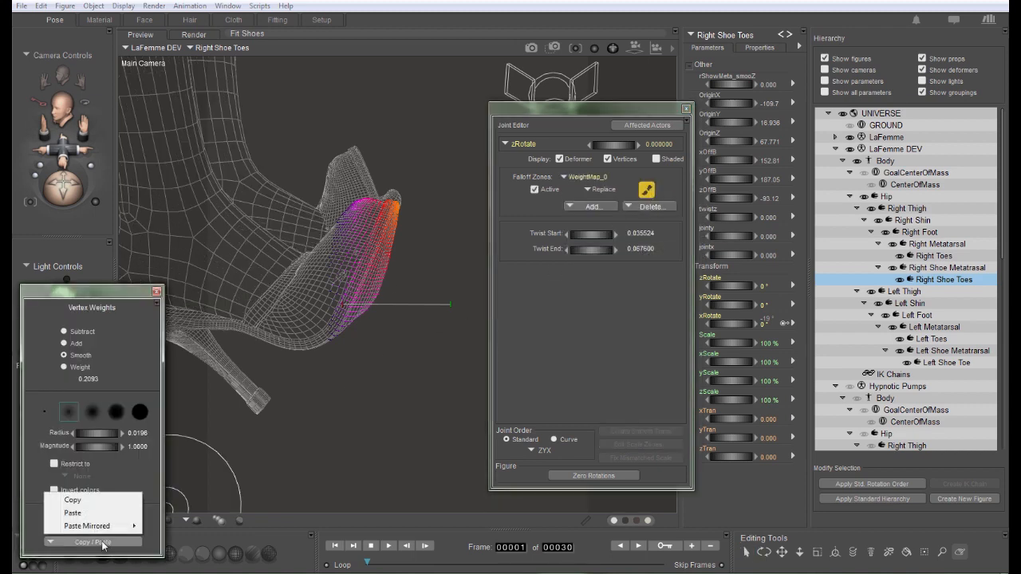
click(76, 513)
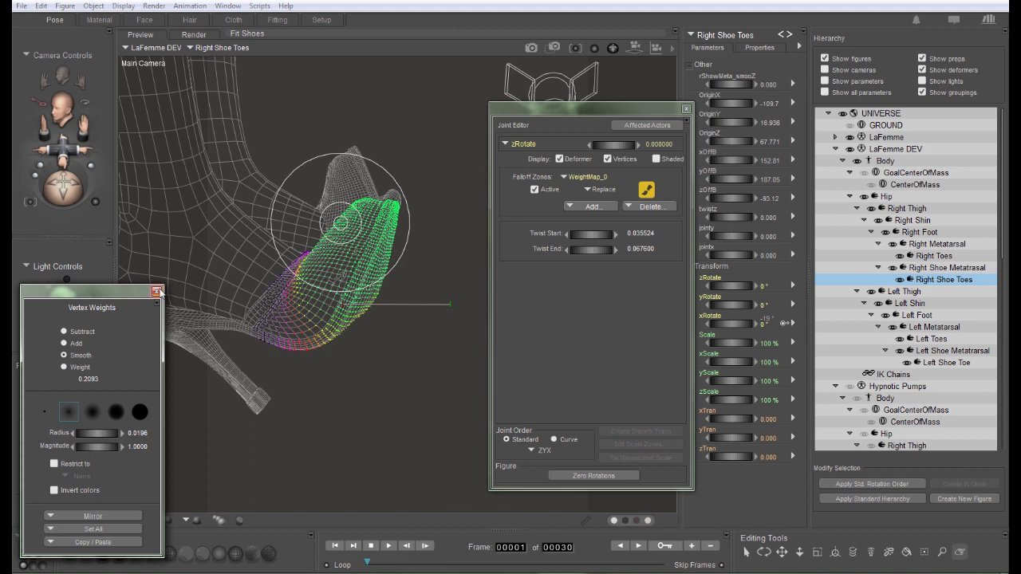
- Compare the joint center and axes of LaFemme's Right Toes with those of the Right Shoe Toes from the left camera view
click(156, 292)
drag(587, 110, 572, 142)
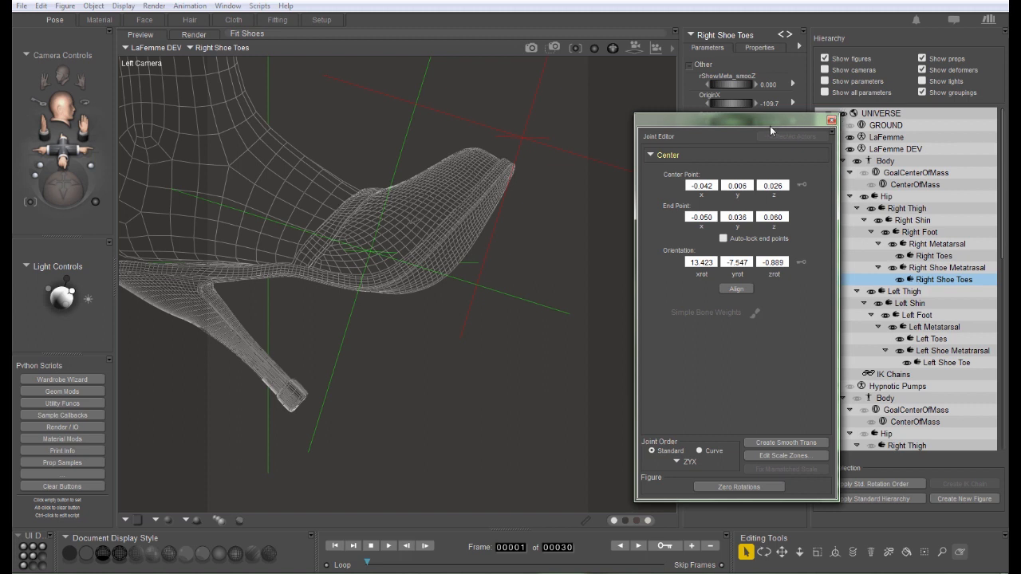
drag(770, 126, 692, 110)
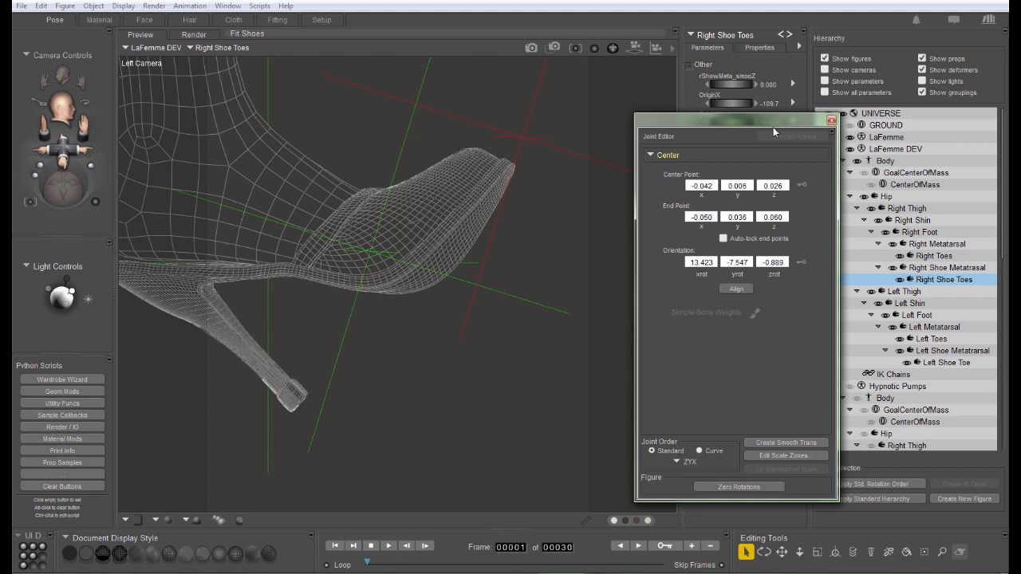
drag(773, 127, 691, 106)
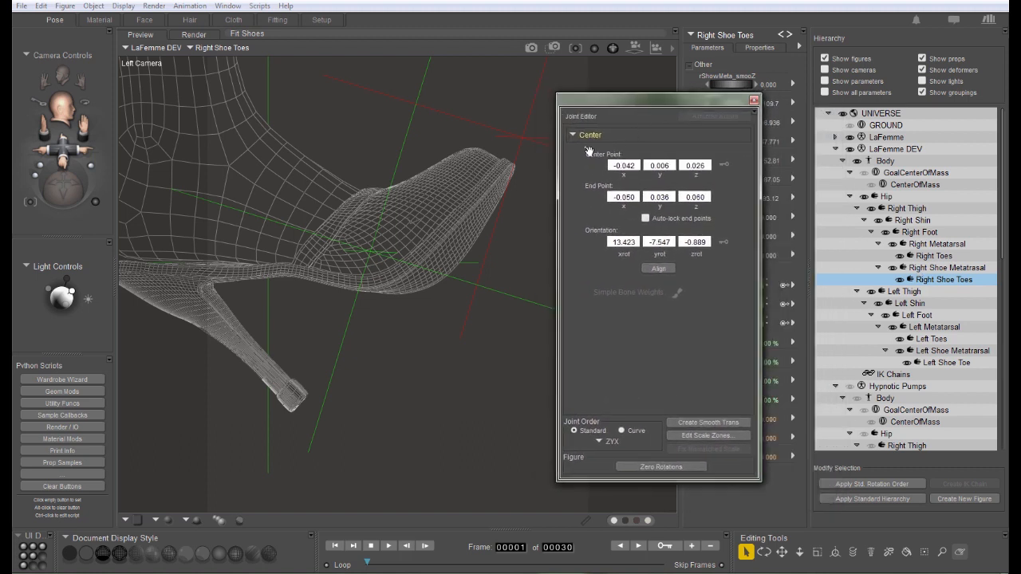
click(364, 233)
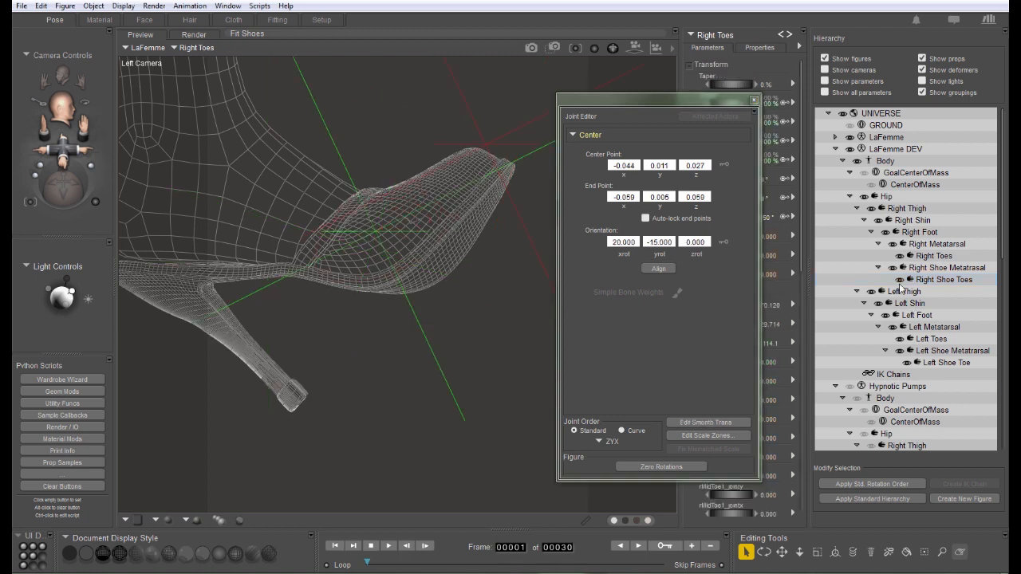
click(946, 280)
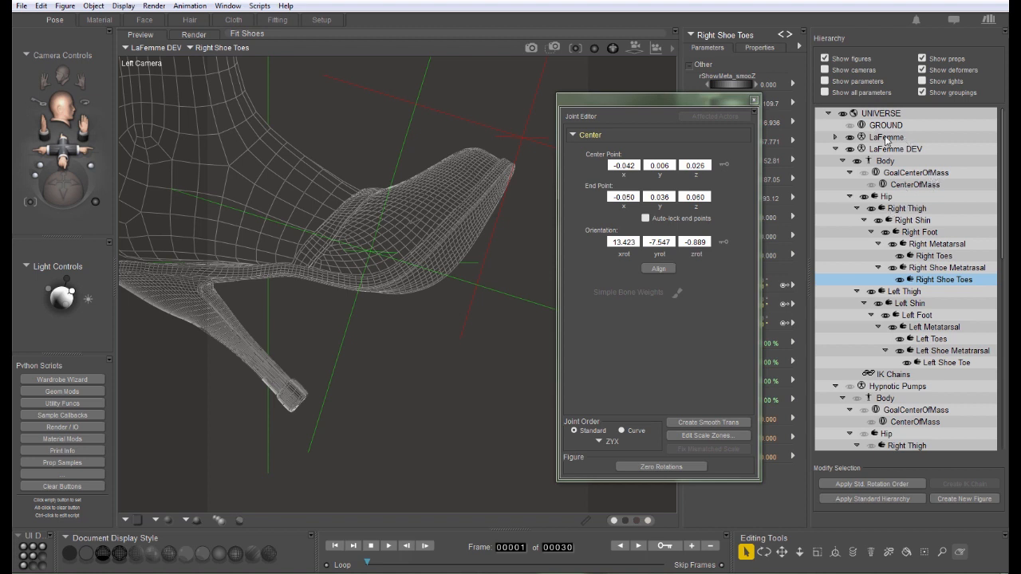
click(371, 236)
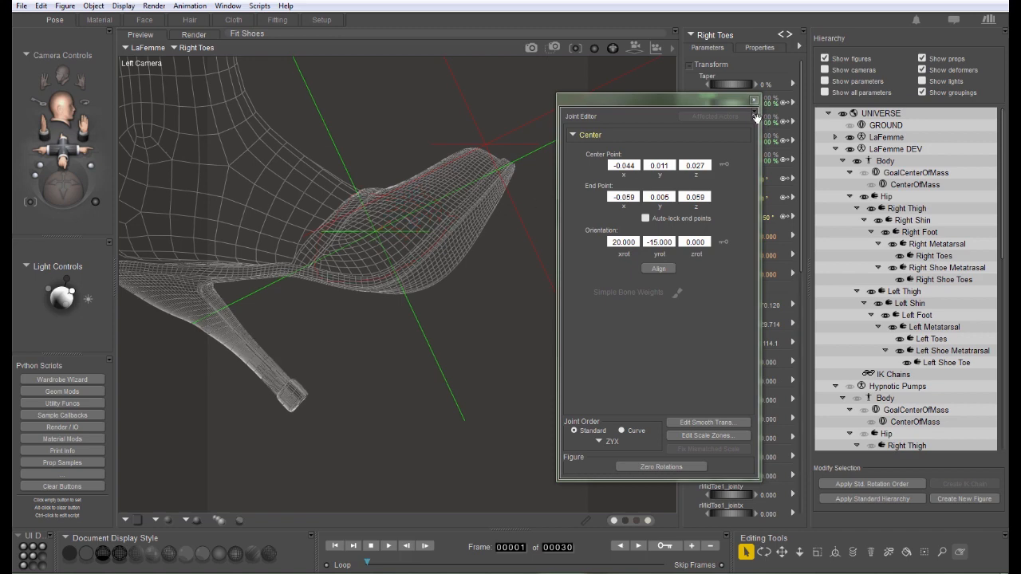
middle_drag(757, 118, 666, 104)
drag(666, 104, 451, 194)
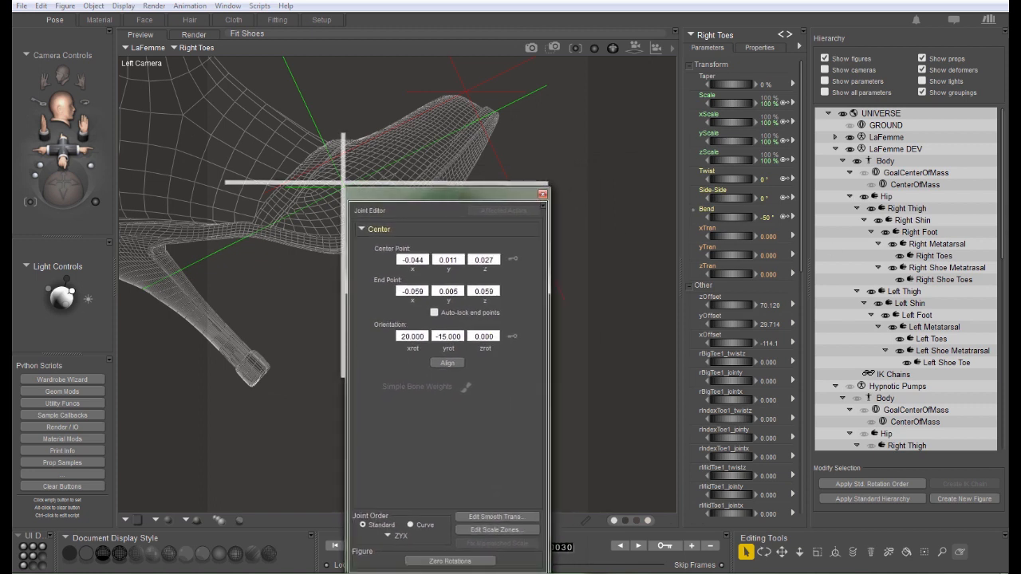
- Move the Right Shoe Toes' joint center up to about 0.012 in Y and 0.027 in Z to match LaFemme's Right Toes
click(944, 279)
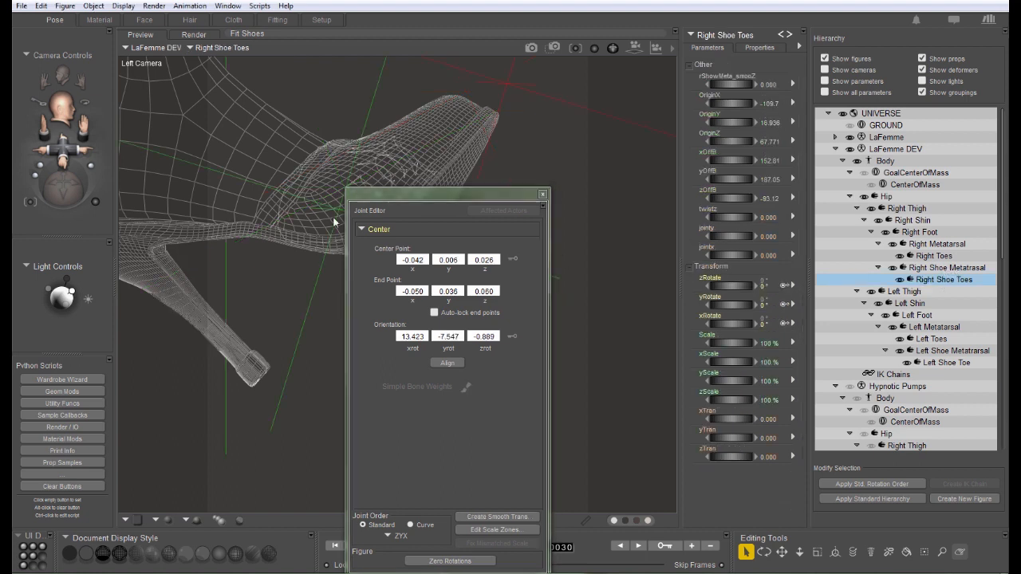
drag(338, 209, 348, 186)
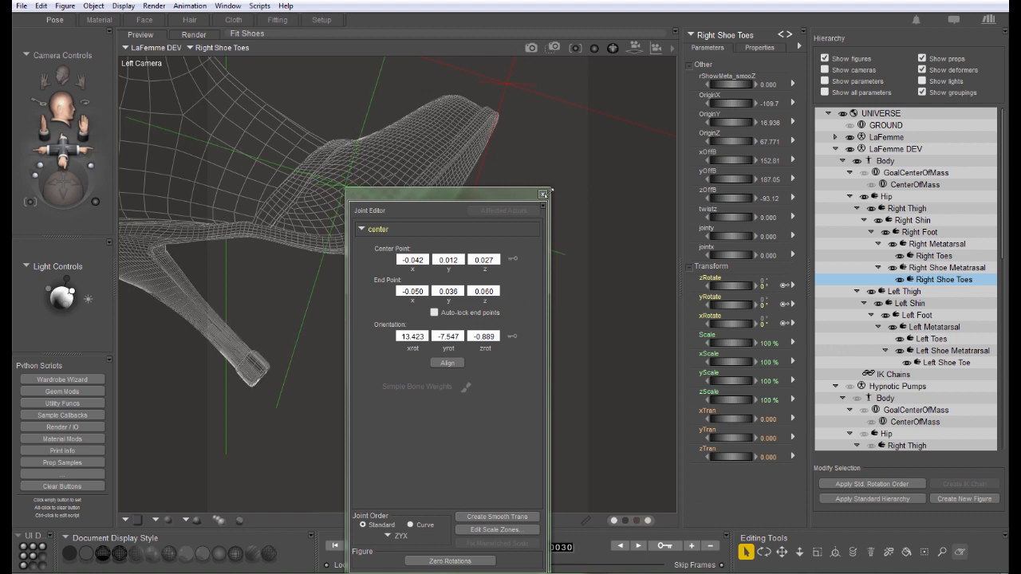
click(542, 193)
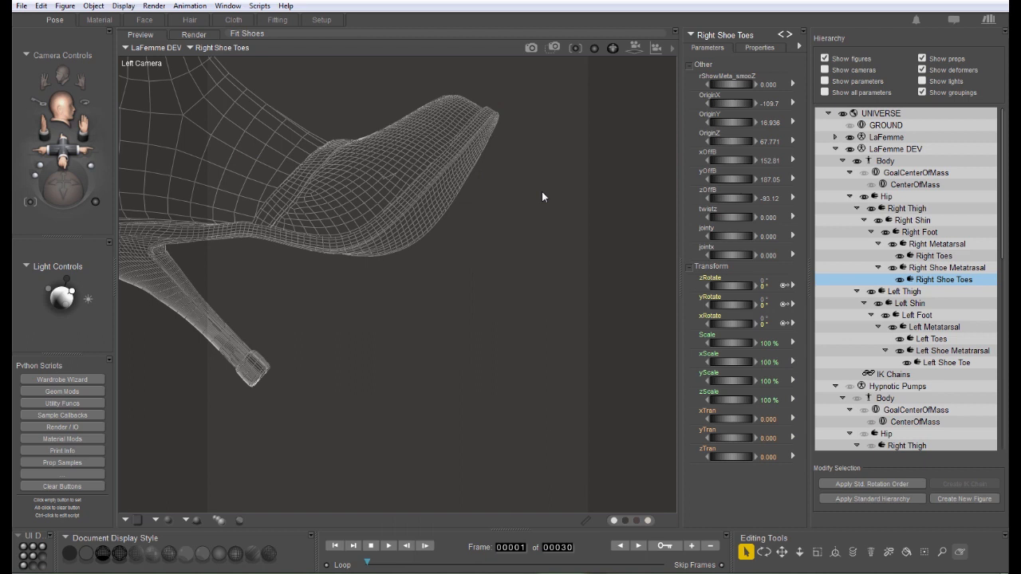
- Check LaFemme's Right Toes joint in the main camera and shift the Right Shoe Toes' joint center to about -0.043 in X to match it
scroll(549, 197, down, 3)
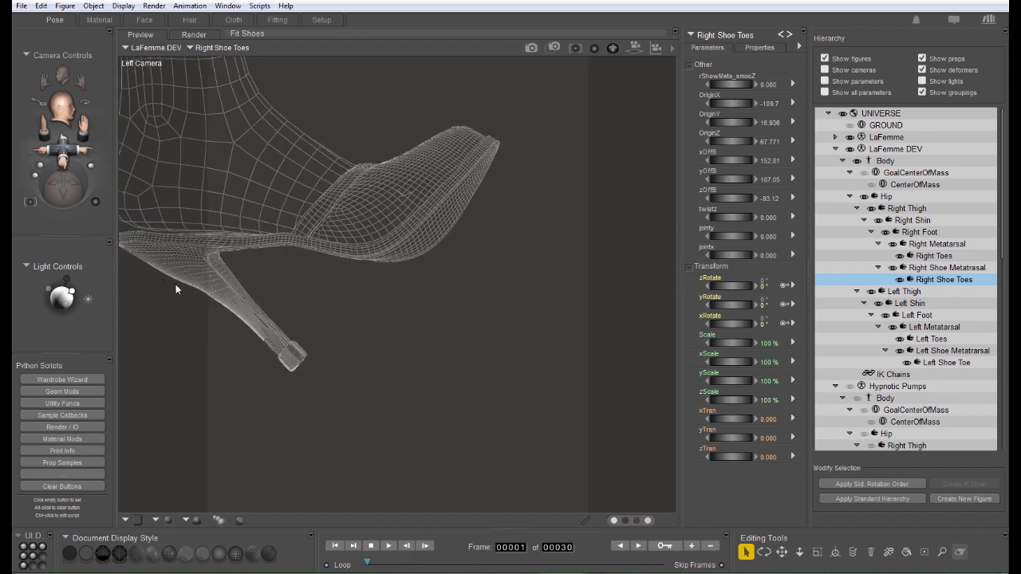
key(ctrl+m)
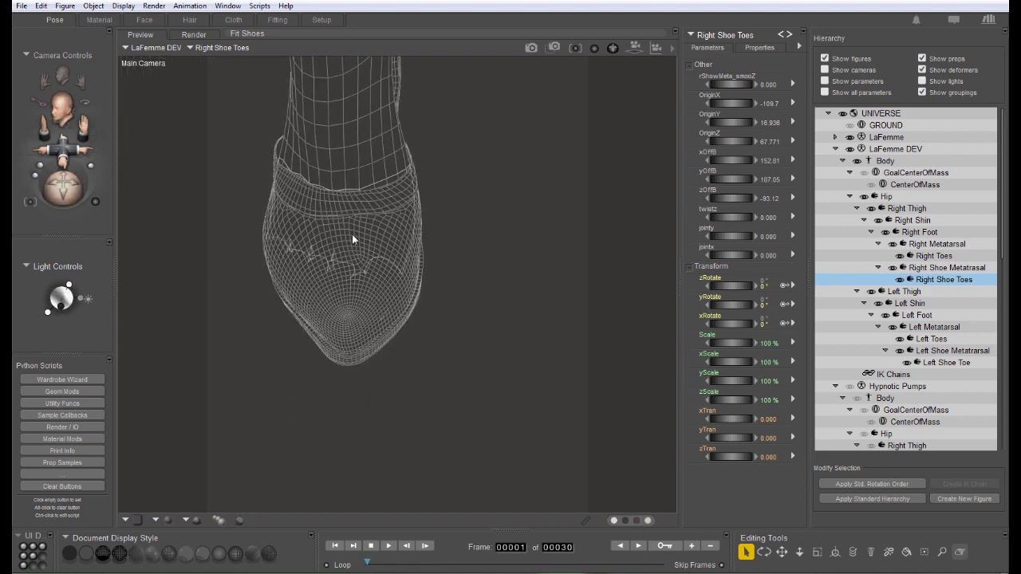
click(352, 233)
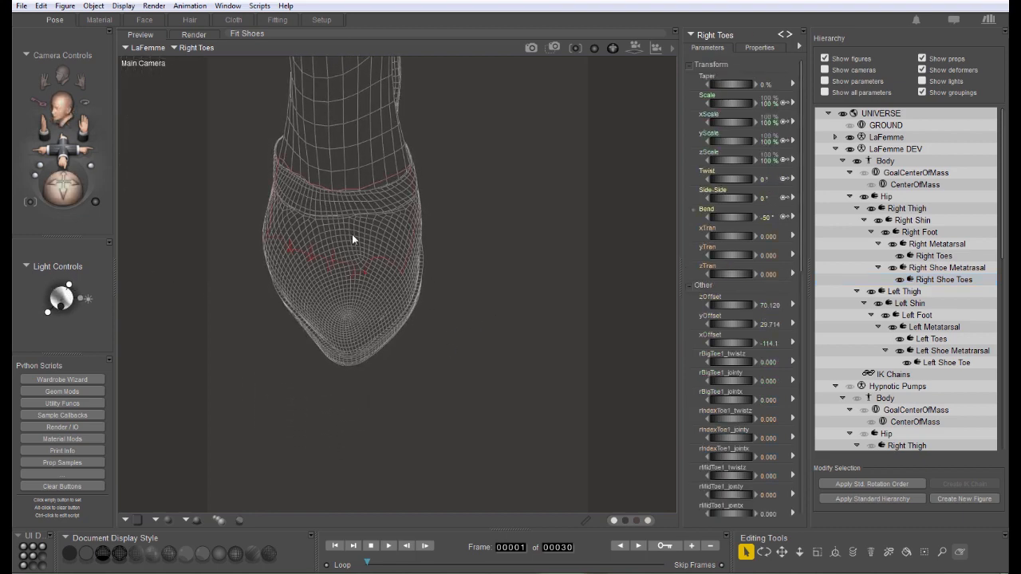
key(ctrl+shift+j)
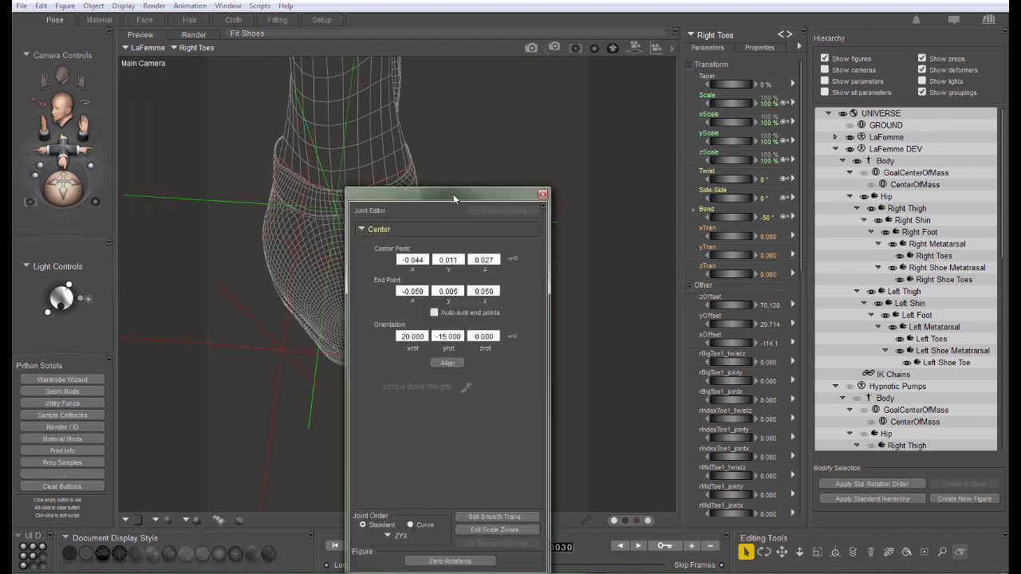
drag(453, 193, 445, 214)
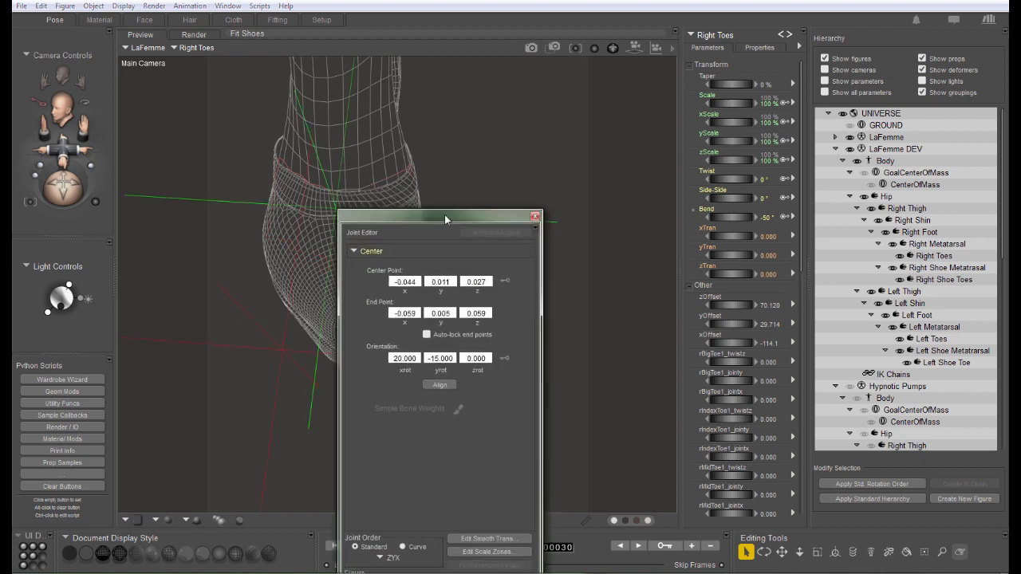
click(957, 281)
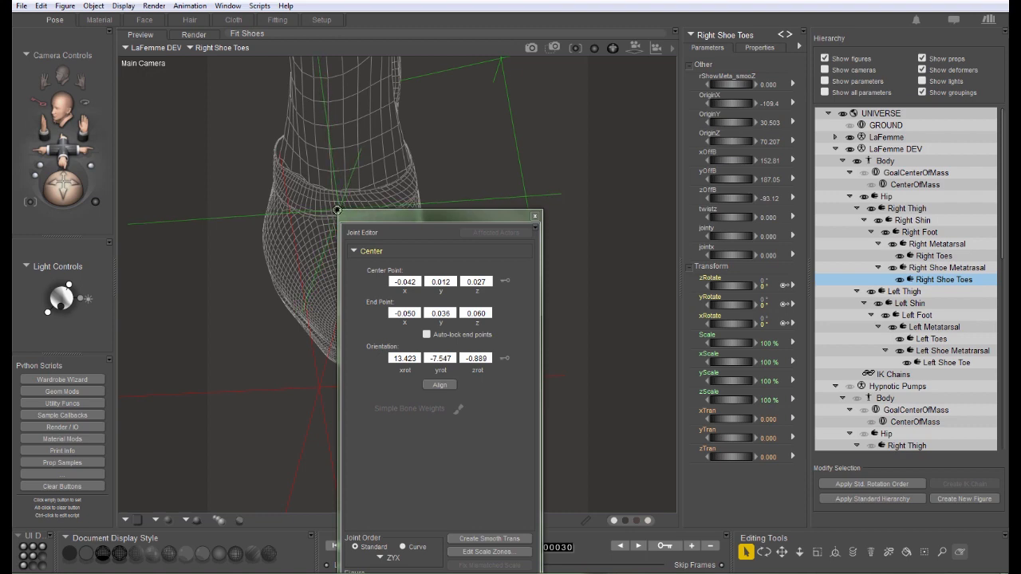
drag(337, 210, 336, 208)
middle_drag(555, 244, 442, 217)
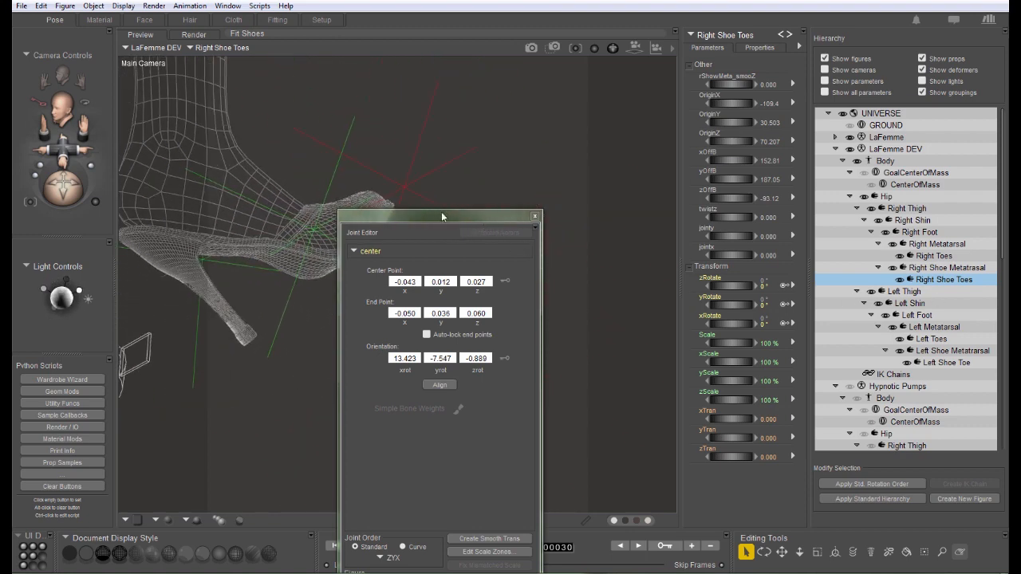
drag(442, 214, 581, 156)
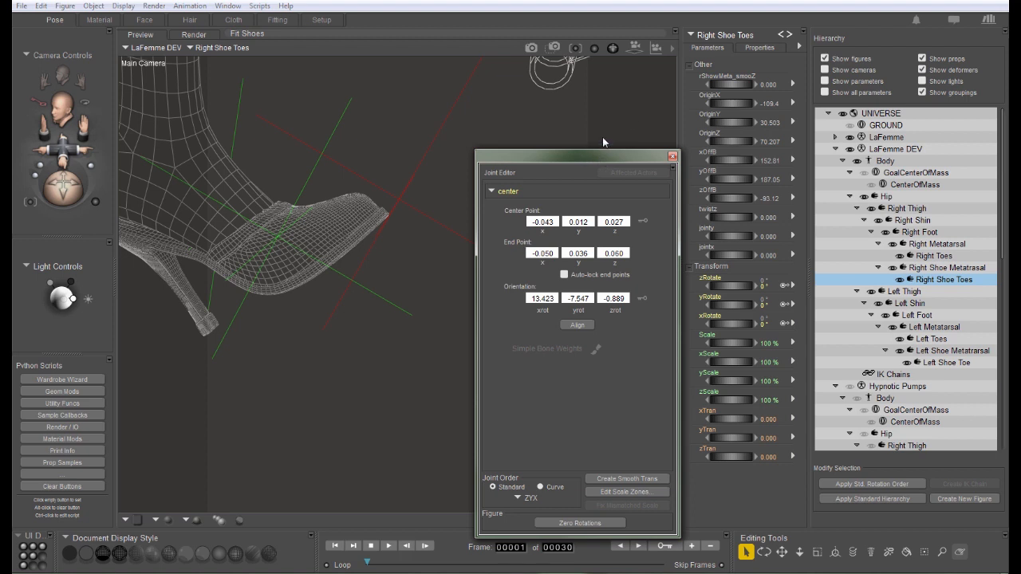
drag(602, 157, 609, 104)
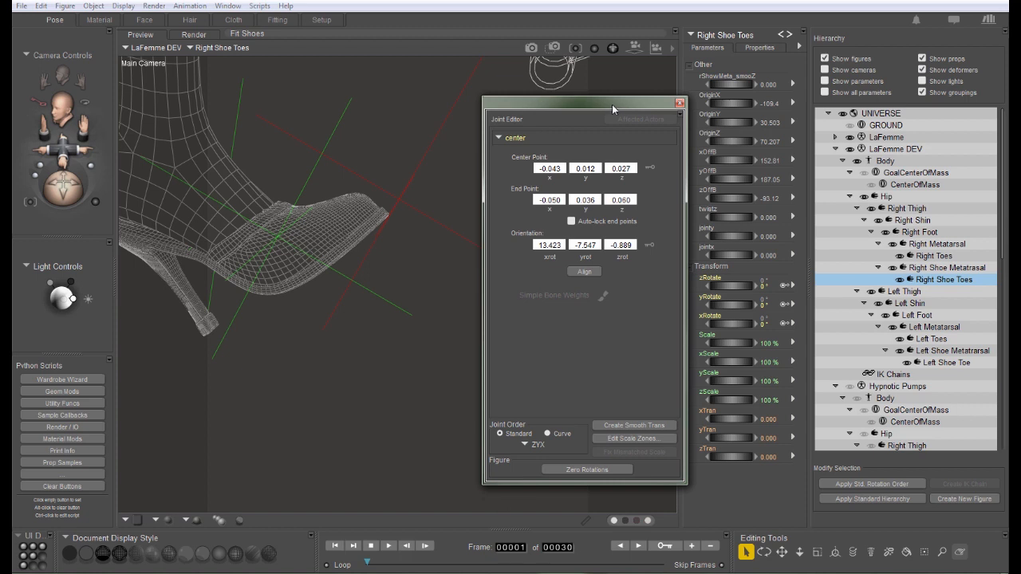
drag(612, 104, 678, 101)
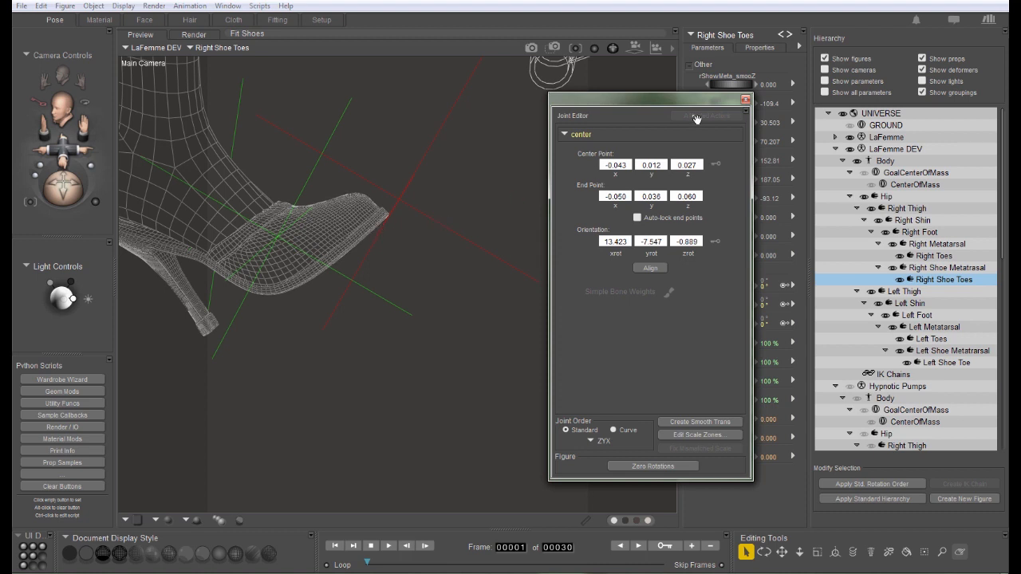
click(745, 100)
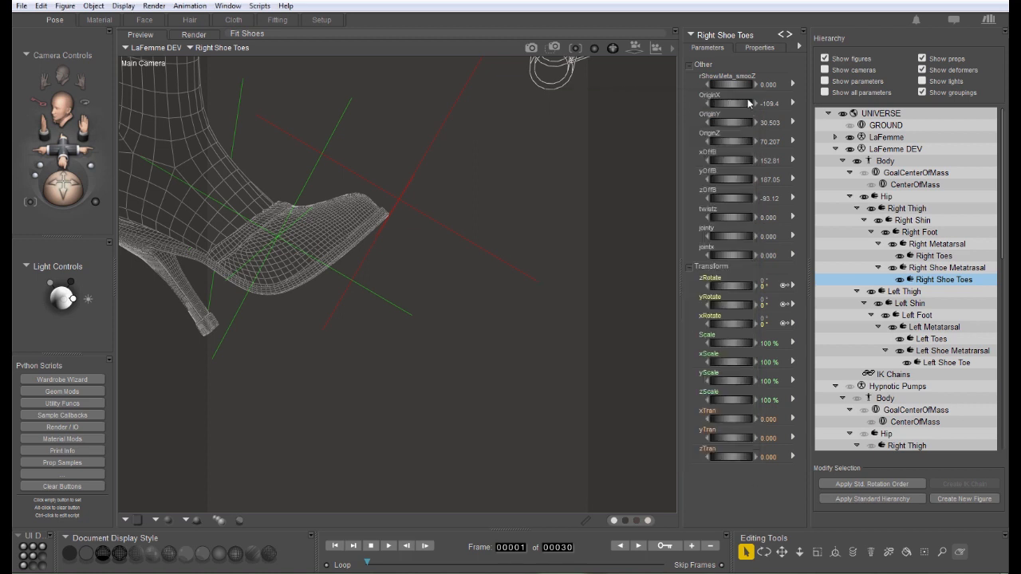
- Test the twist of LaFemme's Right Toes and examine the direction of its joint axes in the Joint Editor
click(282, 252)
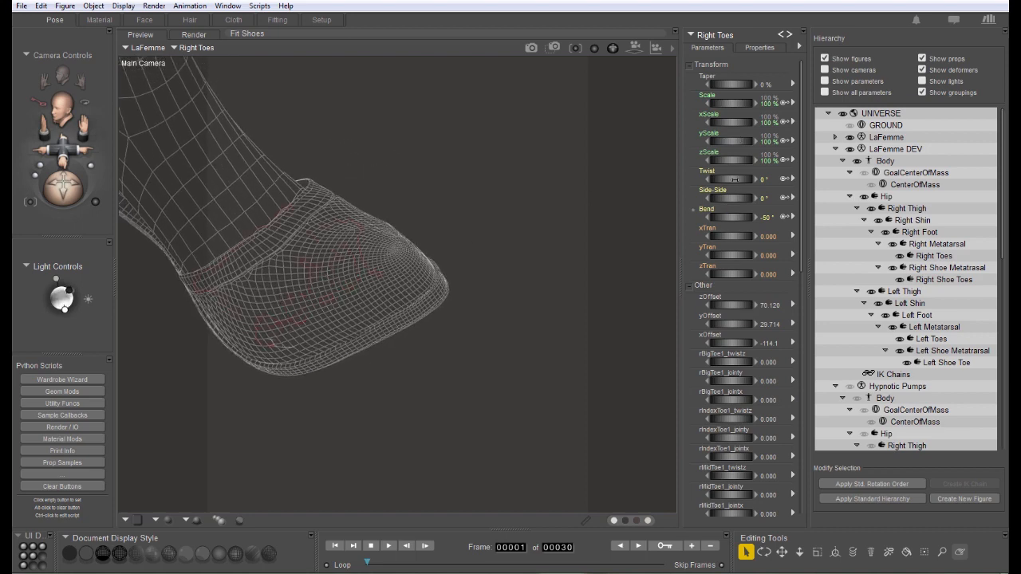
mouse_move(734, 179)
mouse_down()
mouse_move(709, 179)
mouse_move(745, 176)
mouse_move(707, 184)
mouse_move(746, 183)
mouse_move(722, 188)
mouse_move(745, 189)
mouse_move(733, 188)
mouse_up()
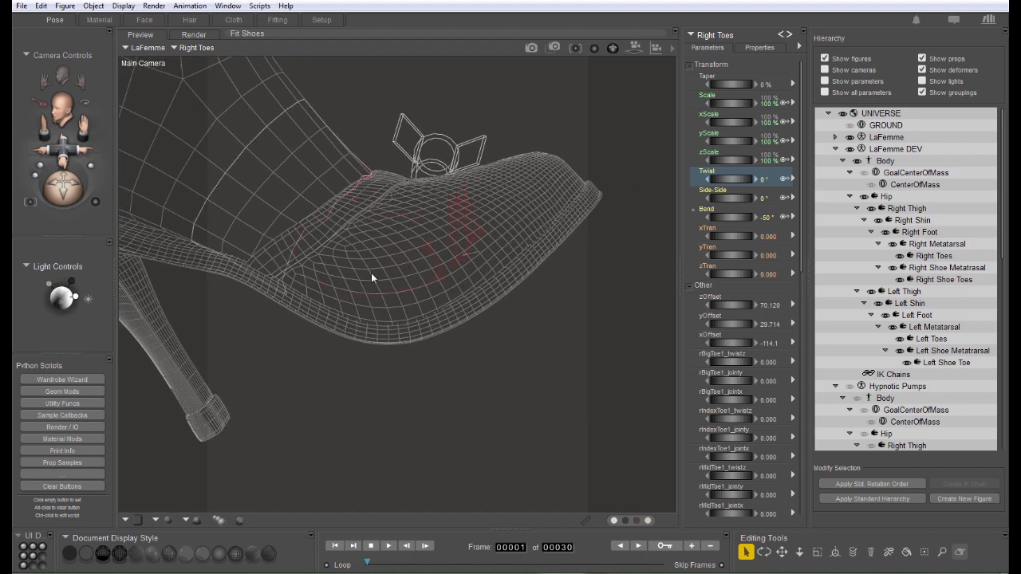
key(ctrl+shift+j)
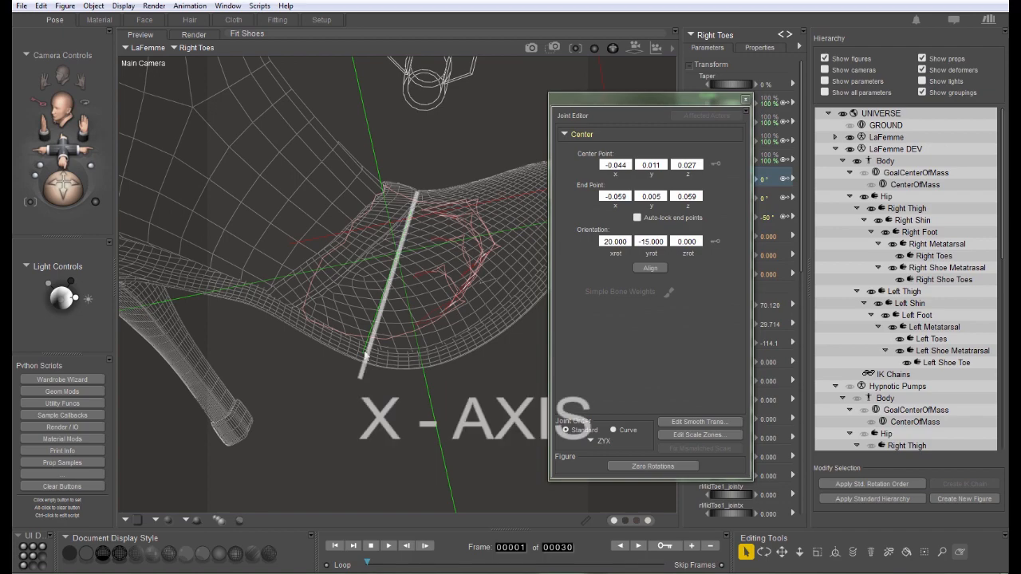
middle_drag(365, 349, 375, 359)
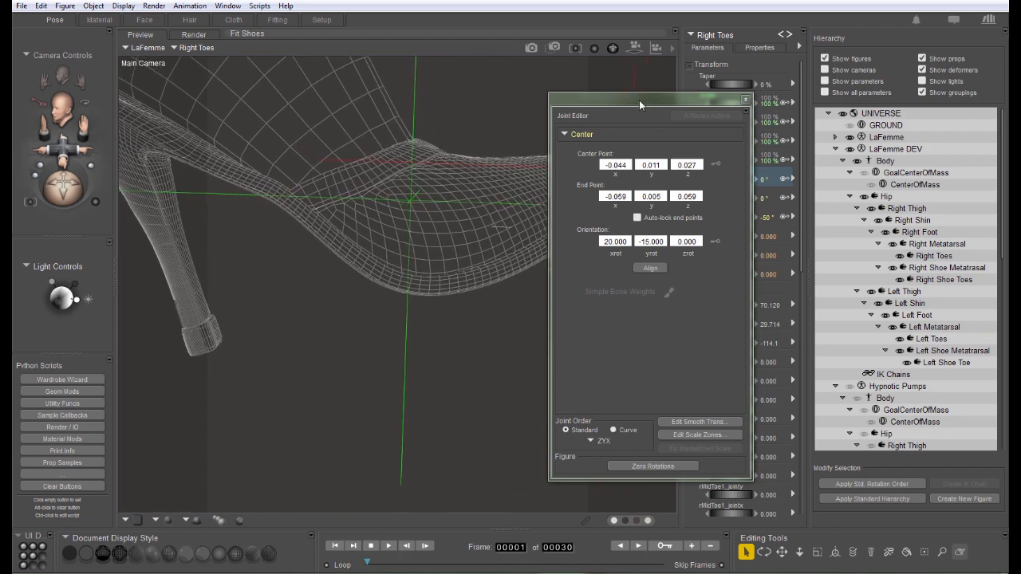
drag(639, 99, 505, 214)
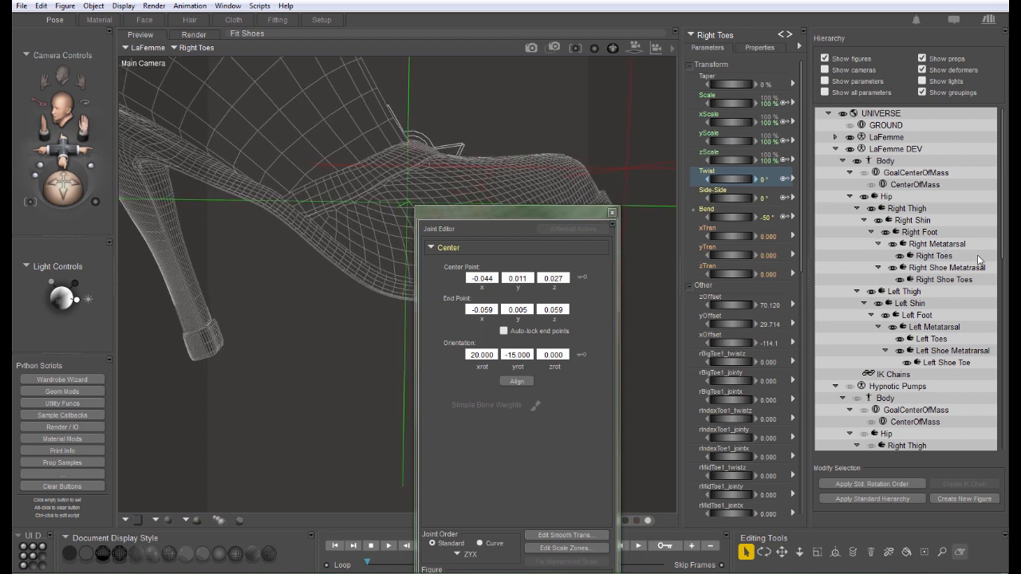
- Set the Right Shoe Toes' joint orientation xrot to about 59.523 to line it up with the Right Toes' axes
click(944, 280)
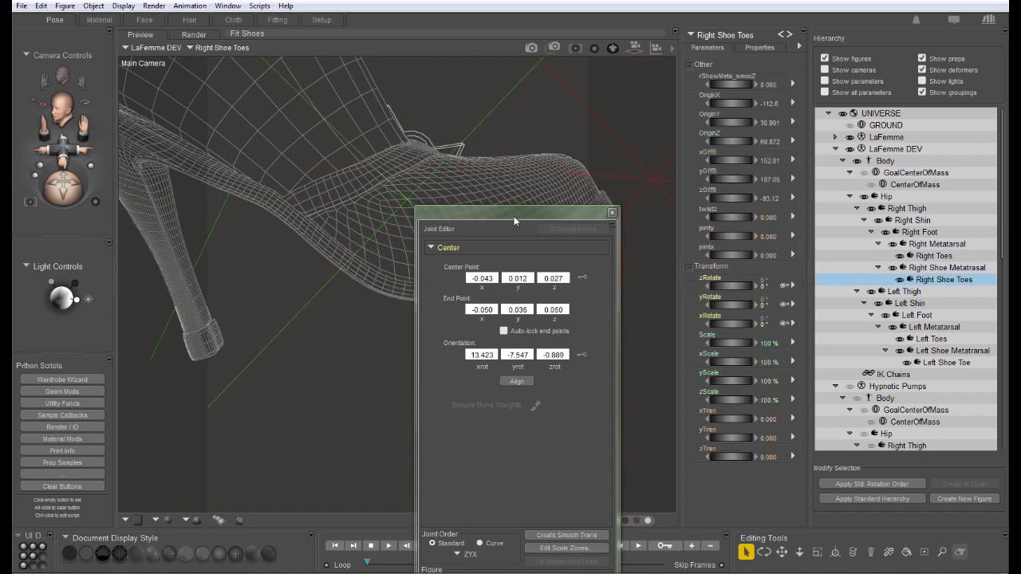
click(453, 248)
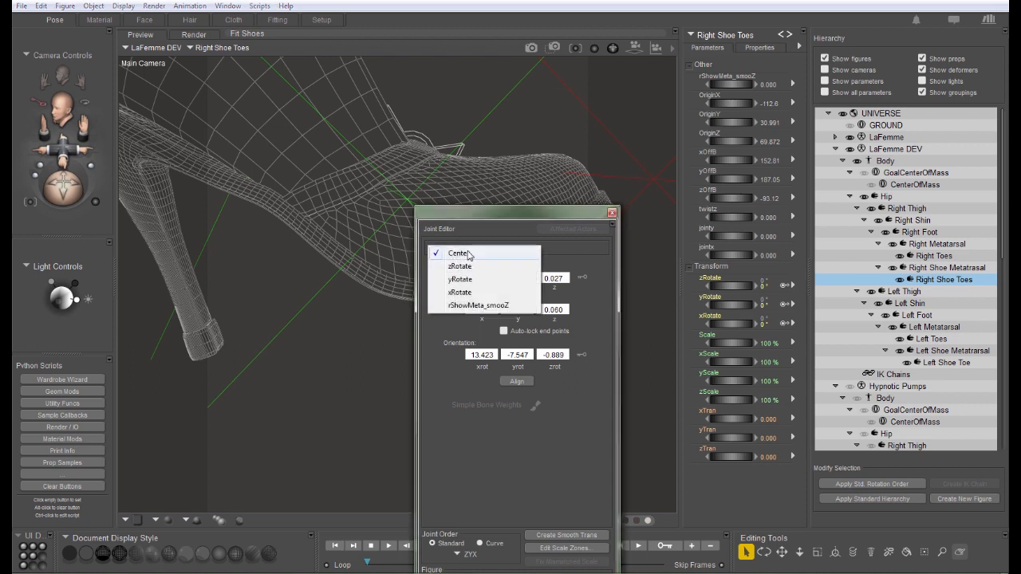
click(468, 253)
click(481, 358)
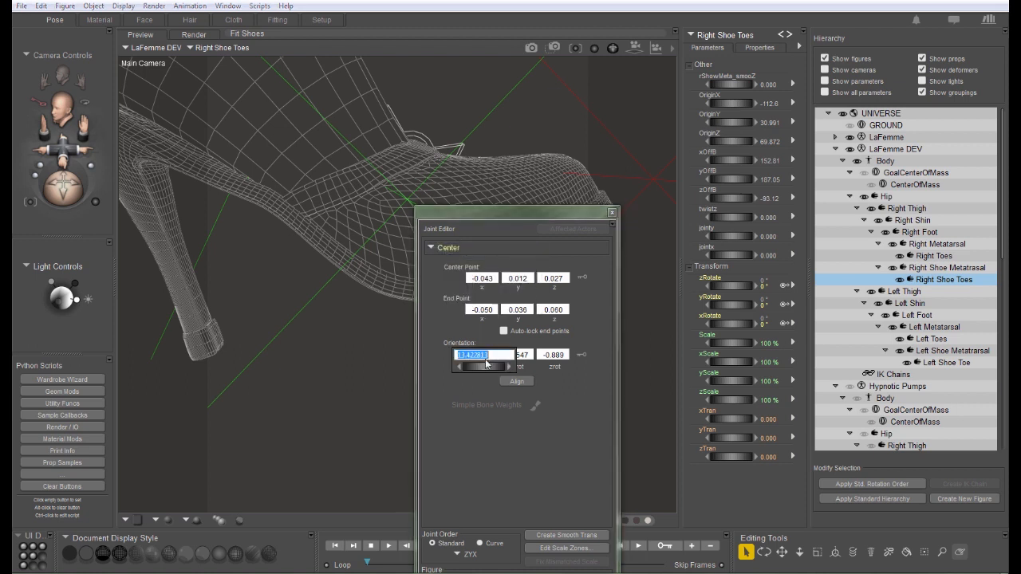
drag(484, 370, 1020, 392)
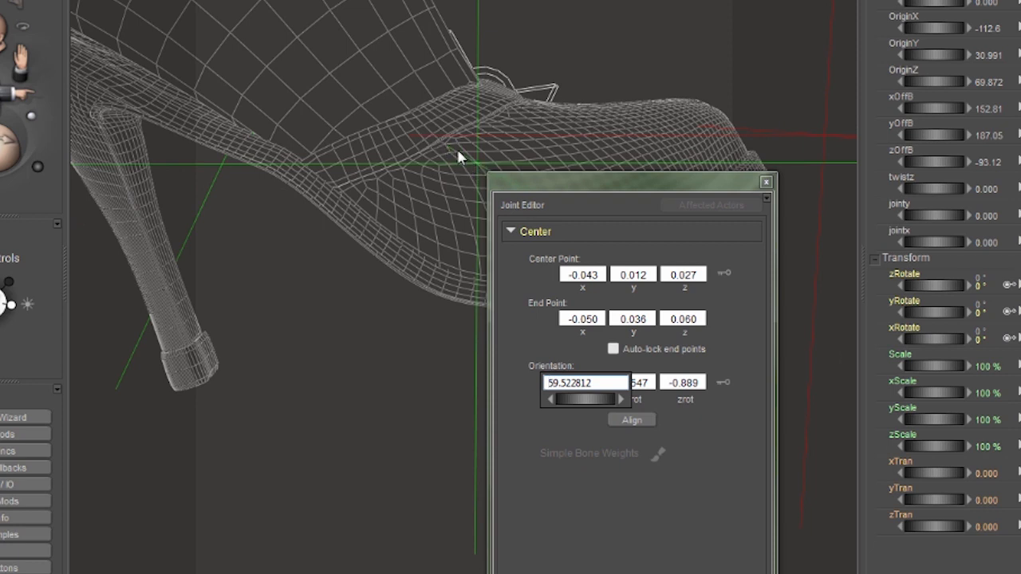
click(667, 407)
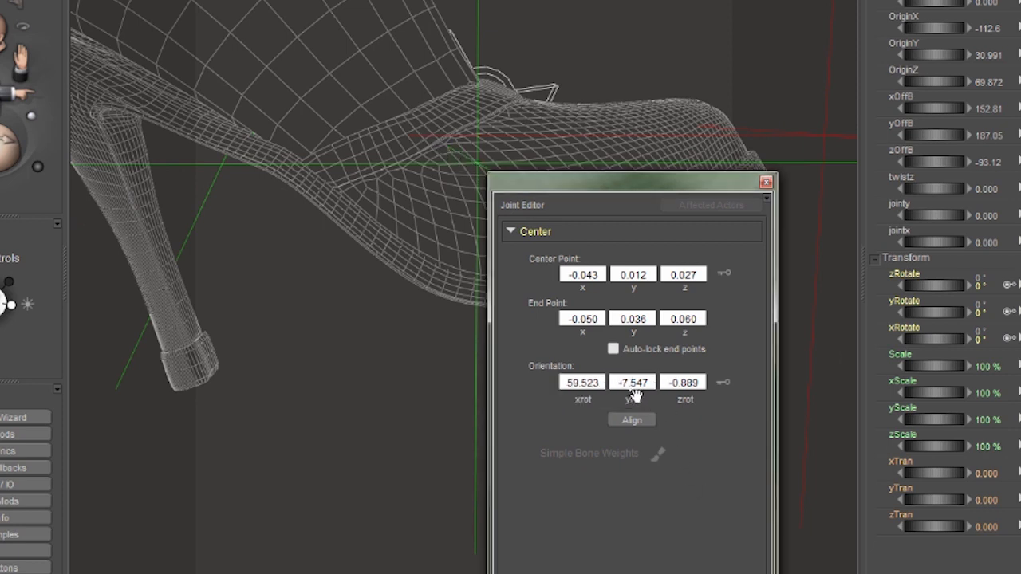
- Adjust the Right Shoe Toes' joint orientation to a yrot of about -14.697 and a zrot of about -1.589
click(642, 383)
drag(634, 410, 528, 410)
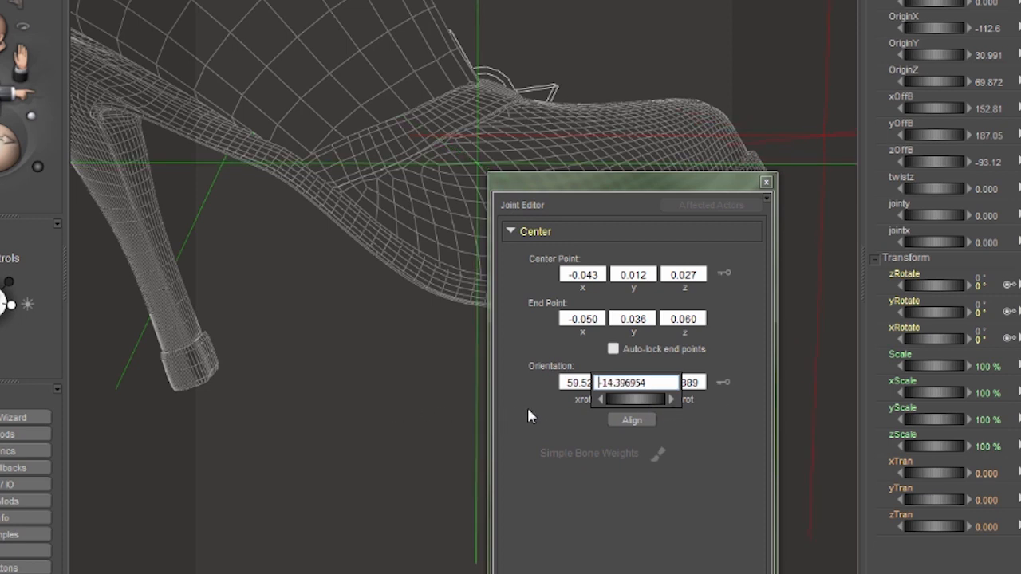
click(702, 442)
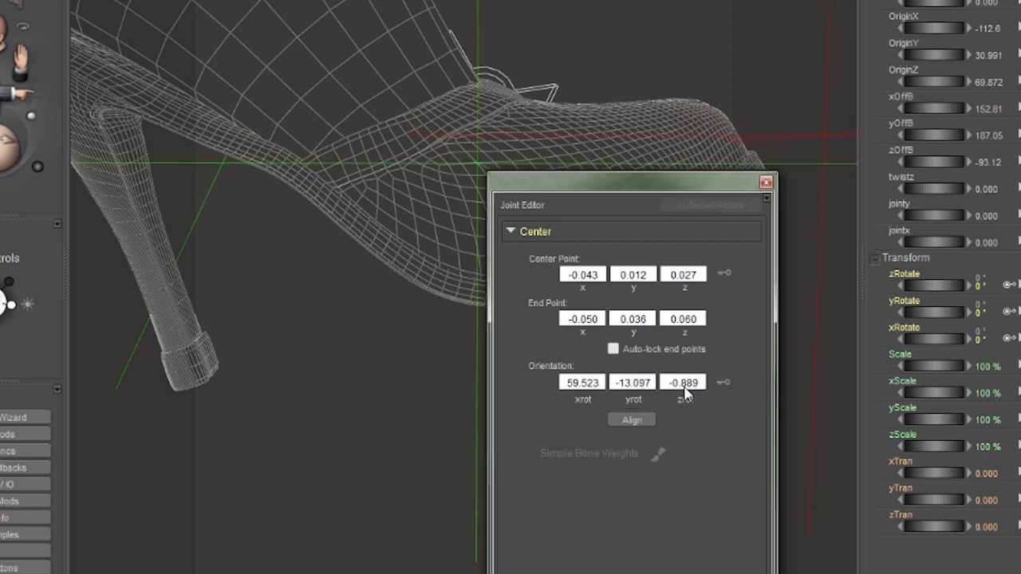
click(684, 387)
mouse_move(688, 406)
mouse_down()
mouse_move(612, 399)
mouse_move(675, 406)
mouse_up()
click(638, 398)
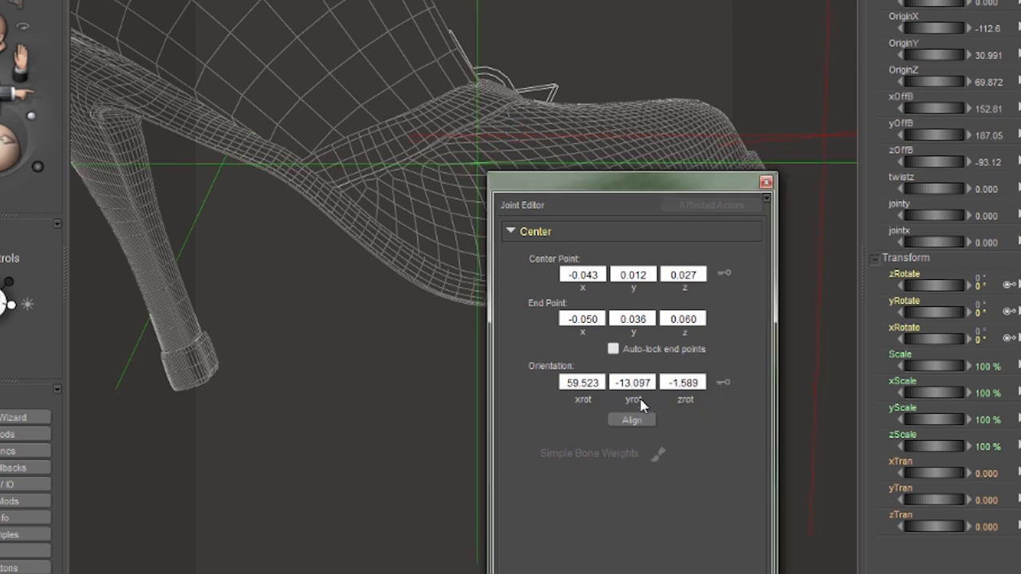
click(640, 397)
drag(637, 400, 616, 401)
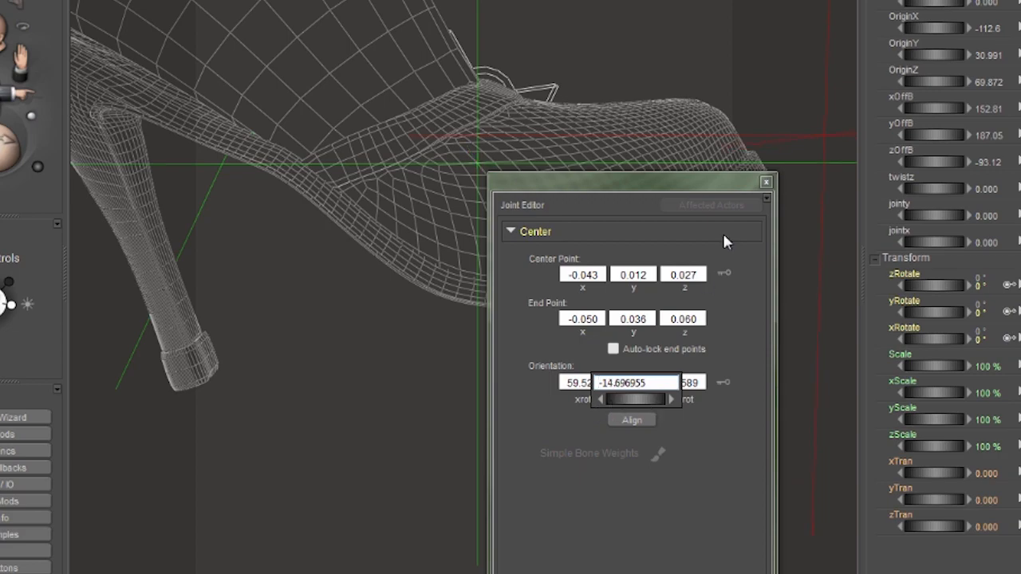
- Close the Joint Editor and test the twist of LaFemme's Right Toes down to -15° against the shoe mesh
key(Return)
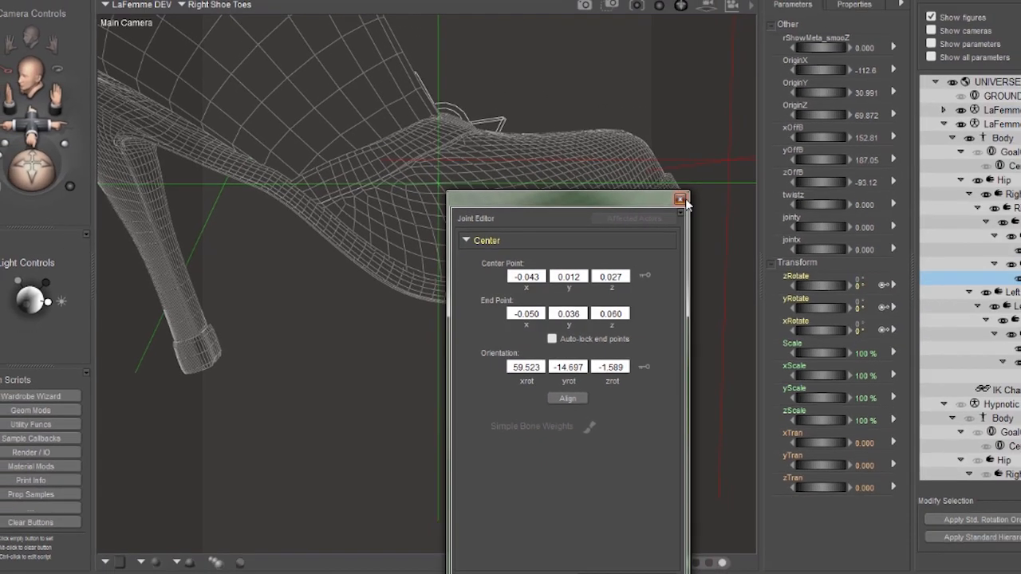
click(706, 193)
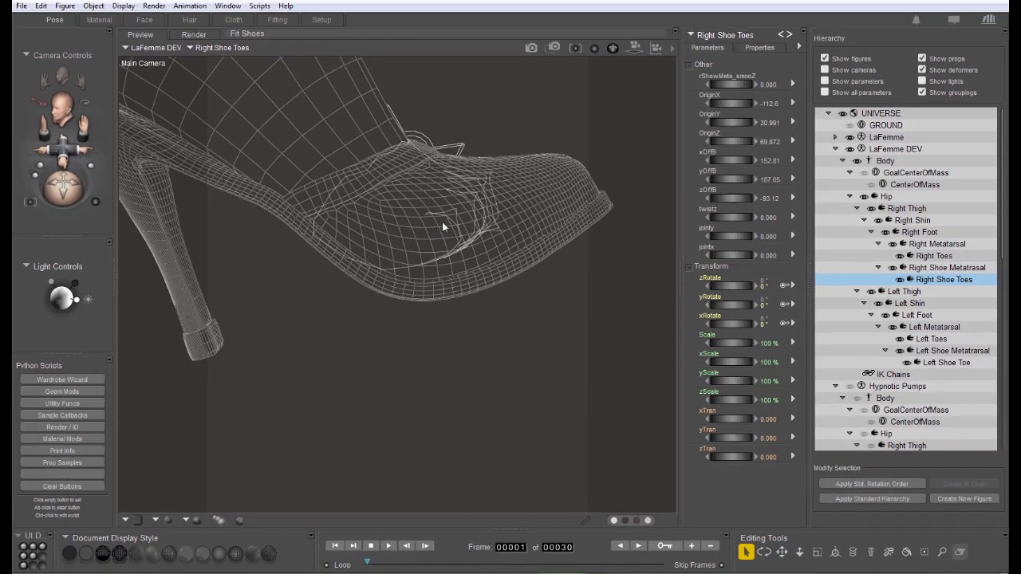
click(442, 225)
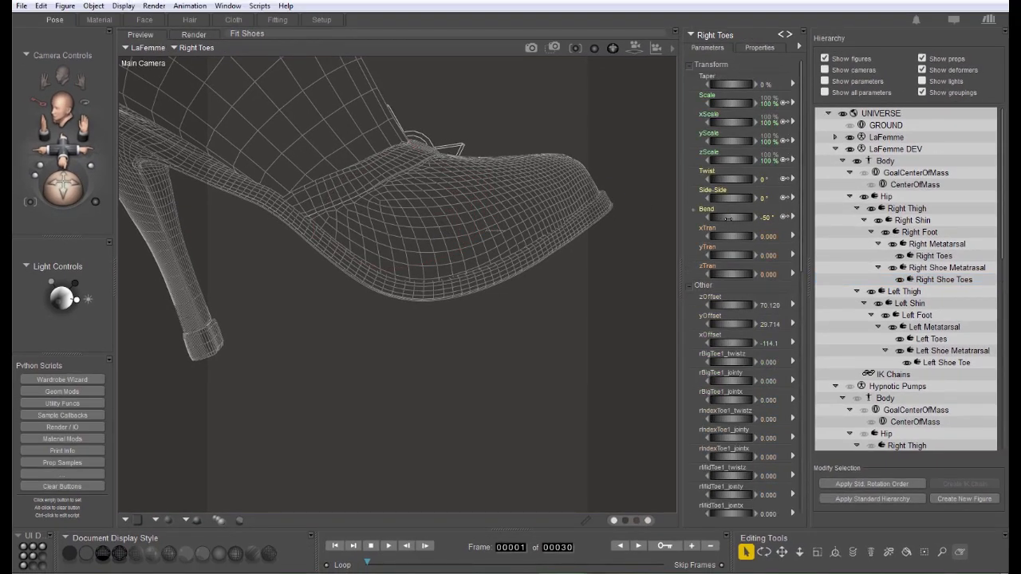
drag(737, 181, 709, 158)
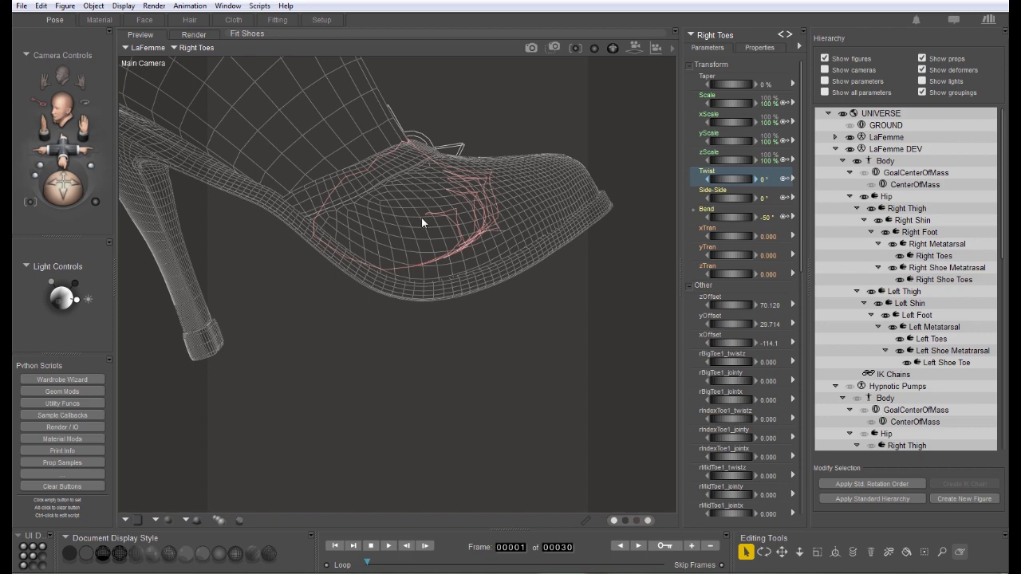
drag(746, 178, 690, 175)
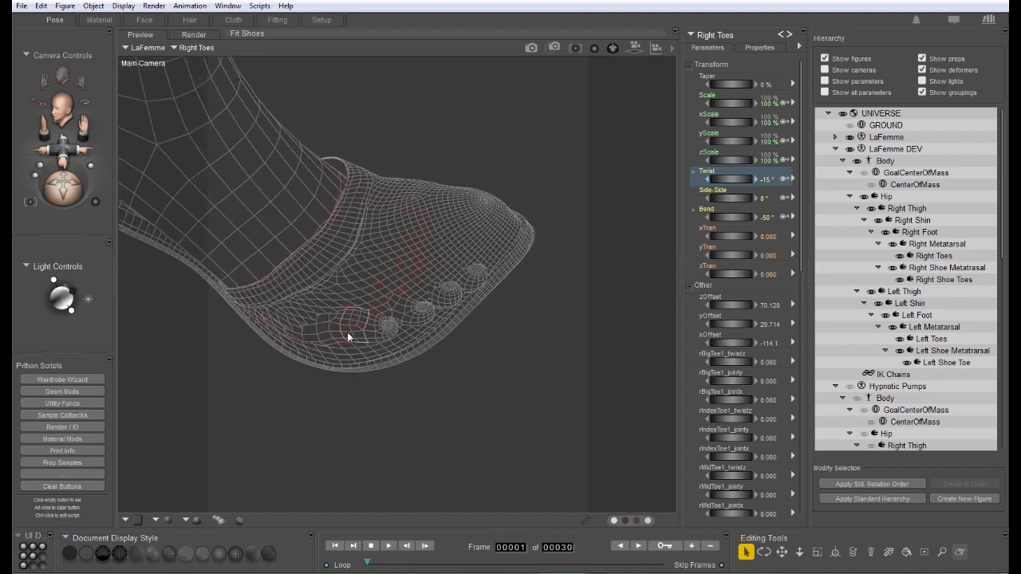
mouse_move(737, 177)
mouse_down()
mouse_move(819, 173)
mouse_move(719, 174)
mouse_move(745, 178)
mouse_up()
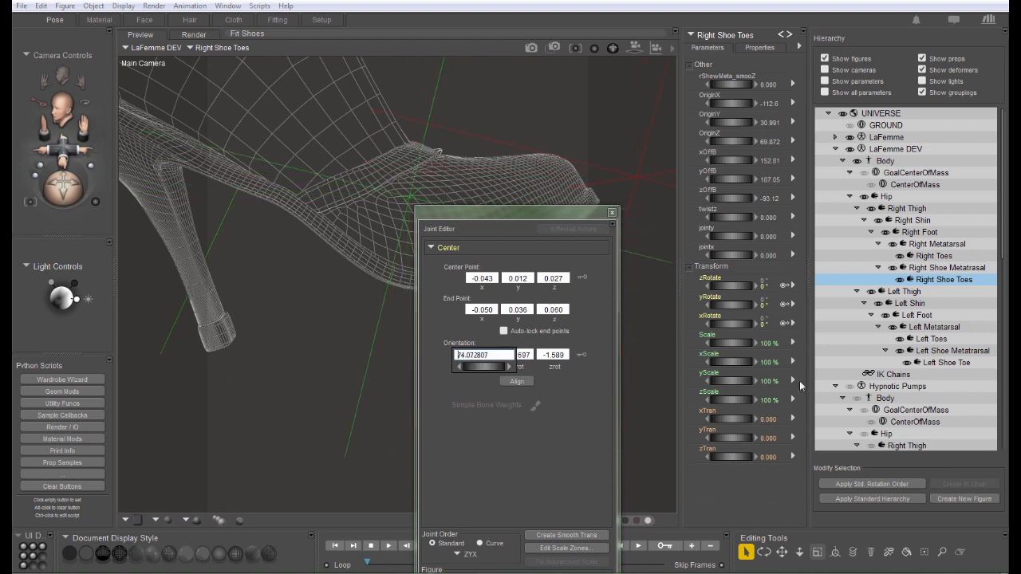
- Set the Right Shoe Toes' joint orientation xrot to about -29.877
drag(483, 367, 288, 372)
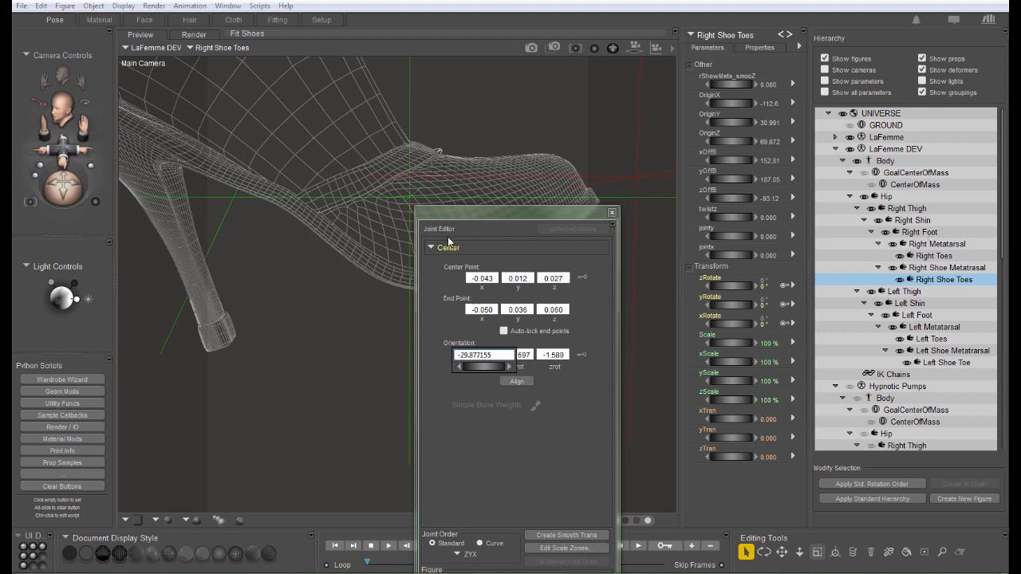
- Test the twist of LaFemme's Right Toes up to 15° against the reoriented shoe joint and return it to 0°
right_click(365, 220)
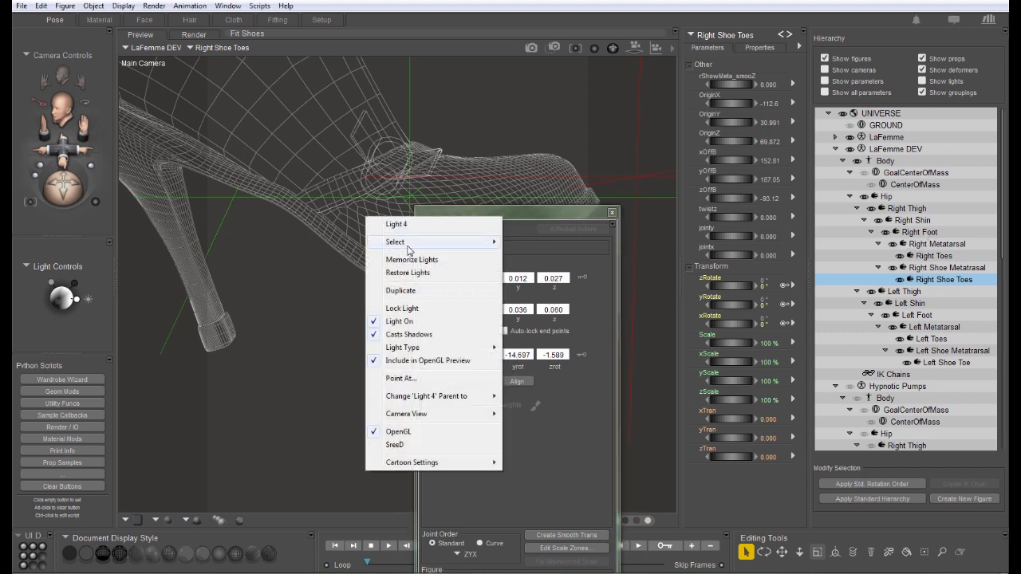
mouse_move(431, 242)
click(582, 254)
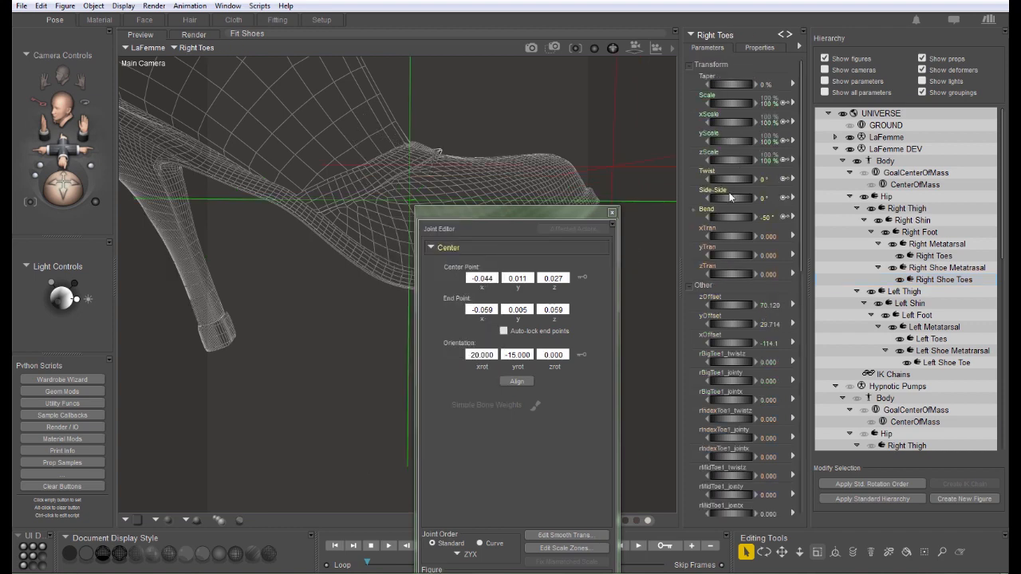
drag(729, 178, 659, 206)
drag(507, 220, 735, 286)
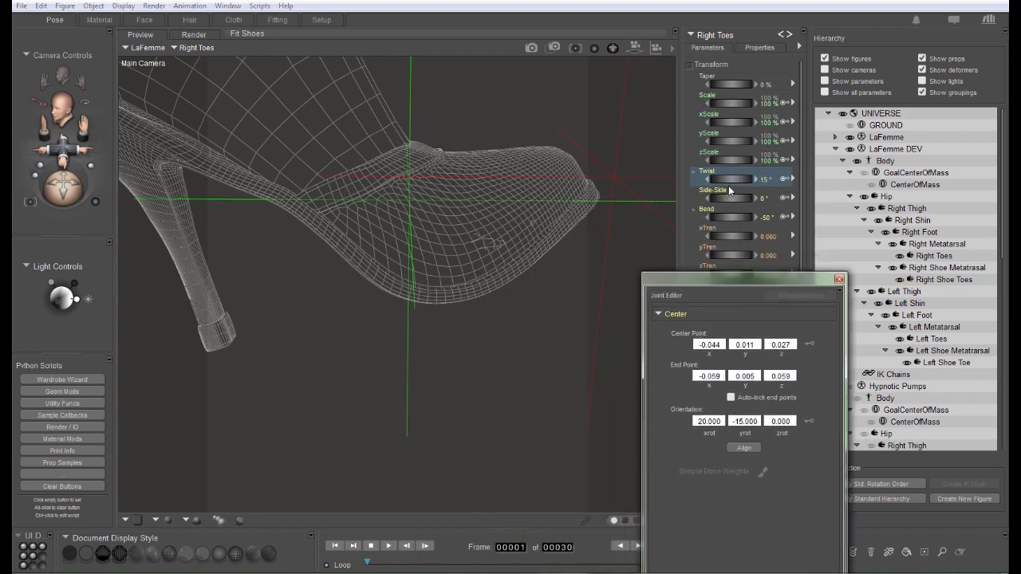
mouse_move(743, 180)
mouse_down()
mouse_move(703, 194)
mouse_move(731, 192)
mouse_move(736, 179)
mouse_up()
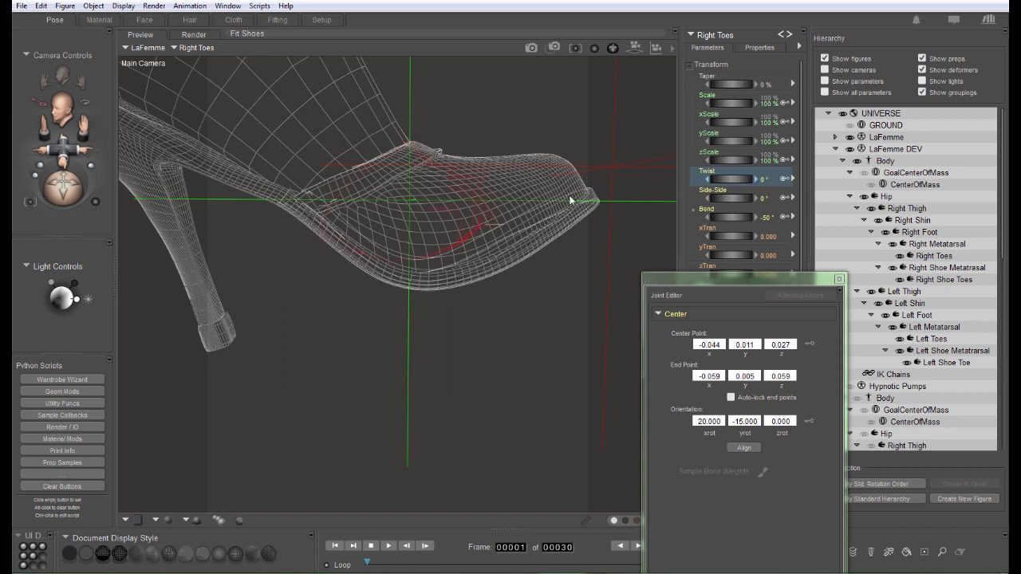
- Clear the Joint Editor away from the shoe and bring the ankle and metatarsal area of the foot into view
drag(747, 278, 662, 85)
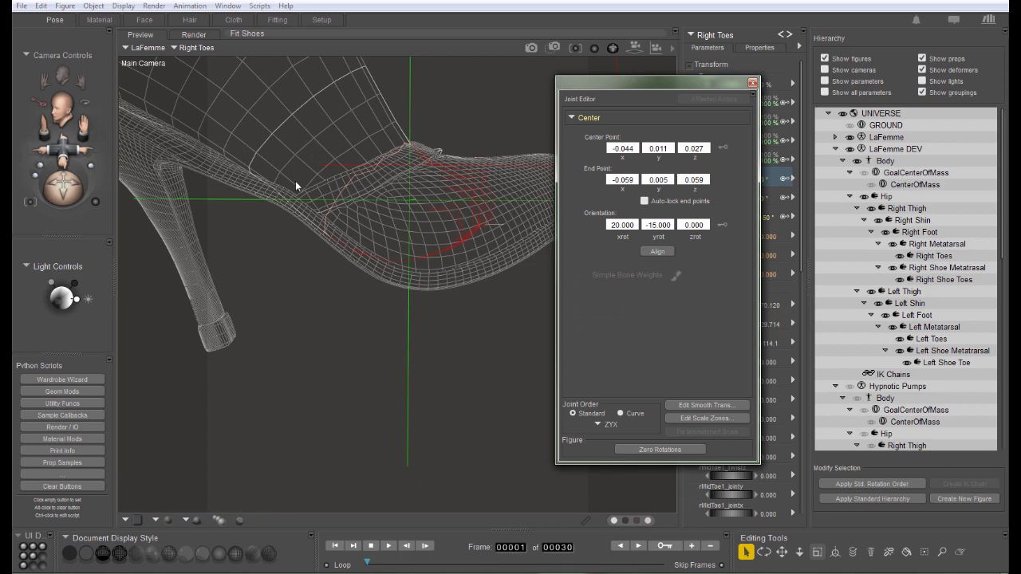
drag(83, 122, 114, 179)
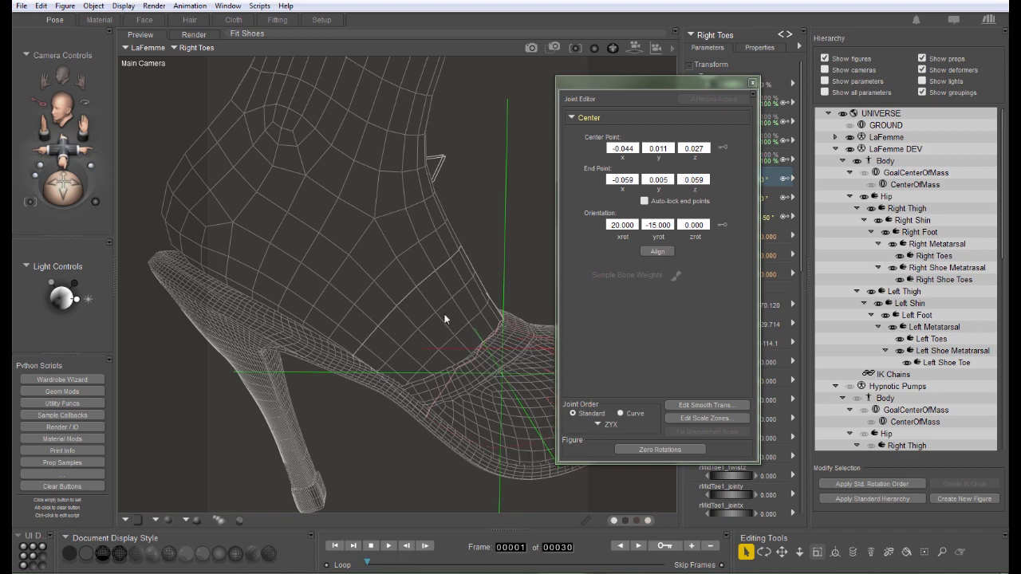
drag(650, 82, 791, 104)
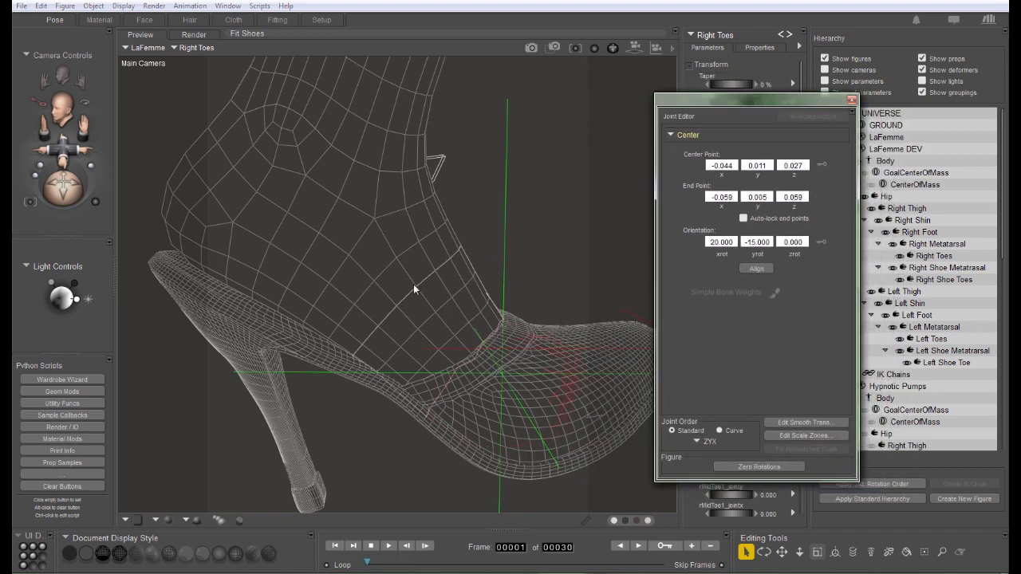